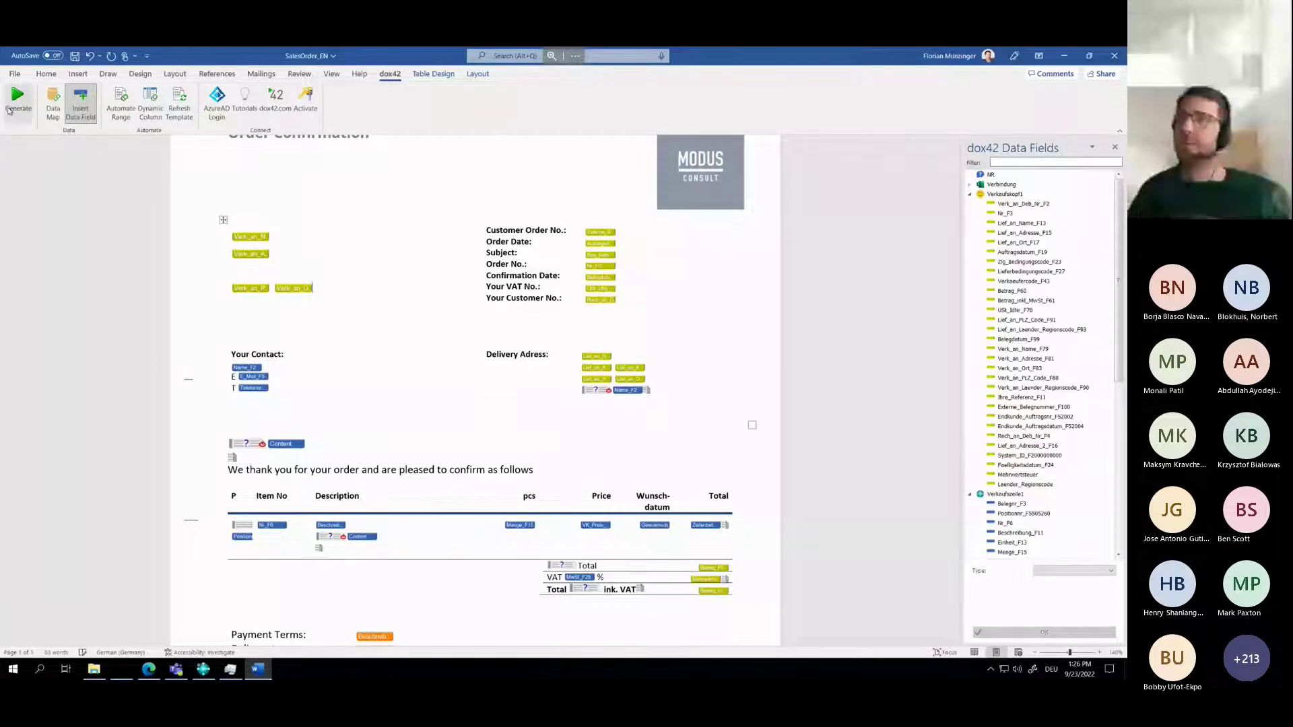
- Save the dox42 template on Generate and focus the NR order-number field
{"action": "left_click", "coordinate": [13, 107]}
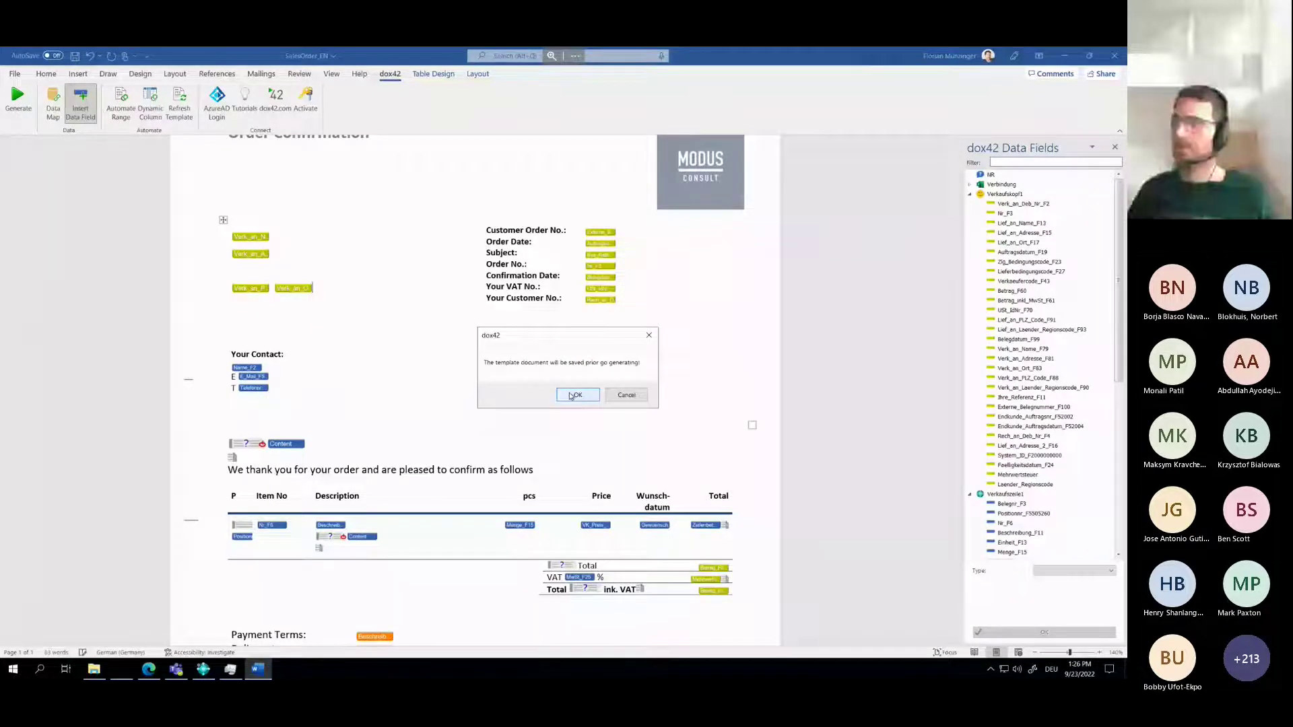
{"action": "left_click", "coordinate": [573, 396]}
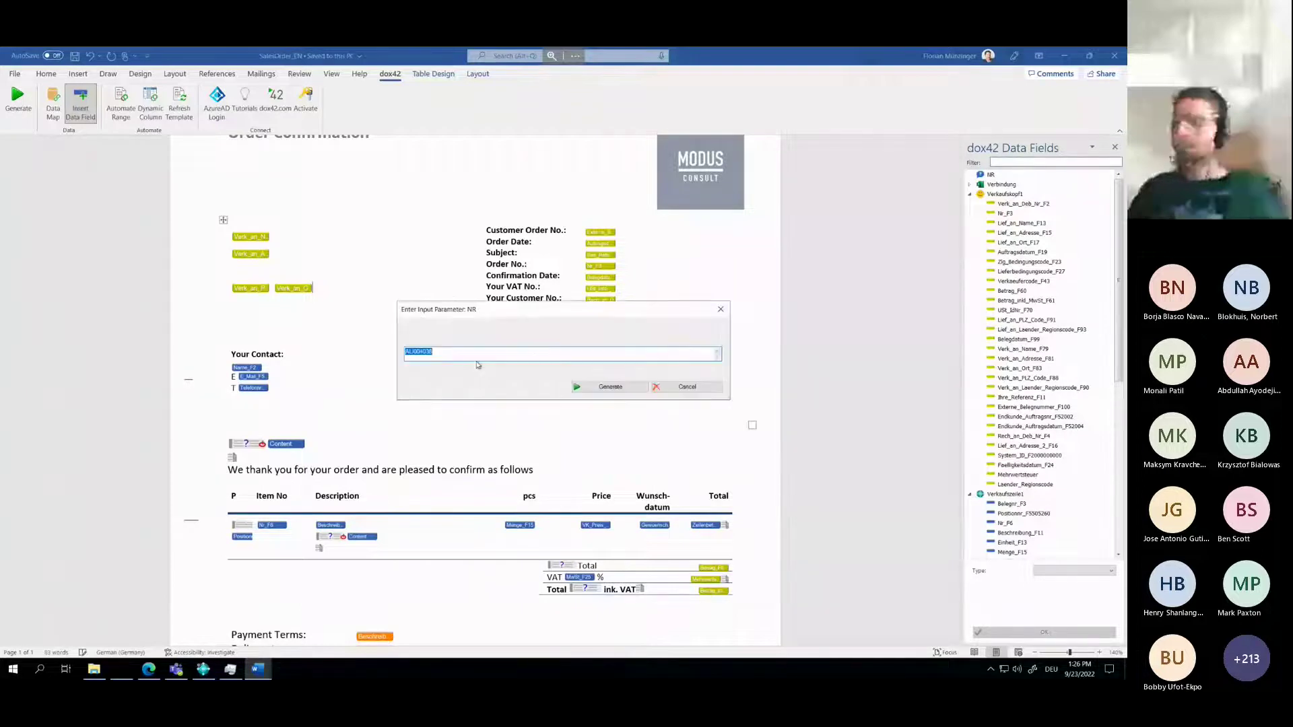
{"action": "left_click", "coordinate": [477, 358]}
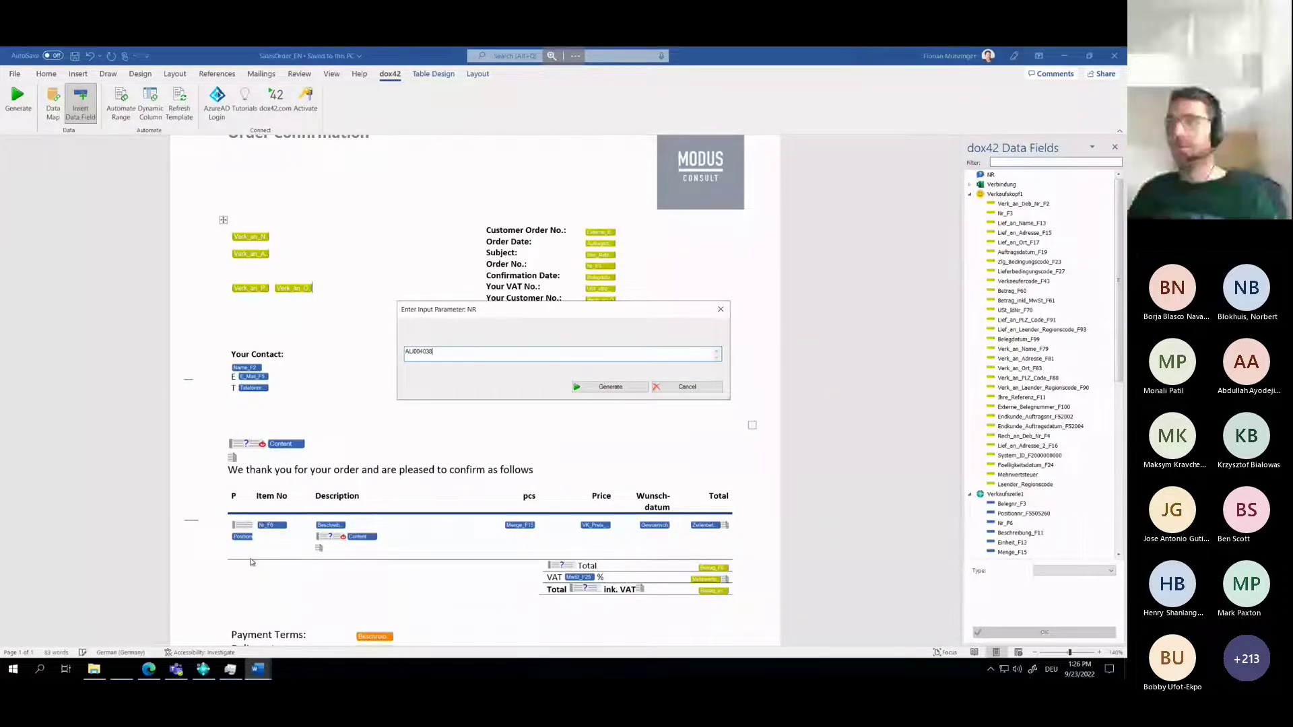
{"action": "key", "text": "alt+Tab"}
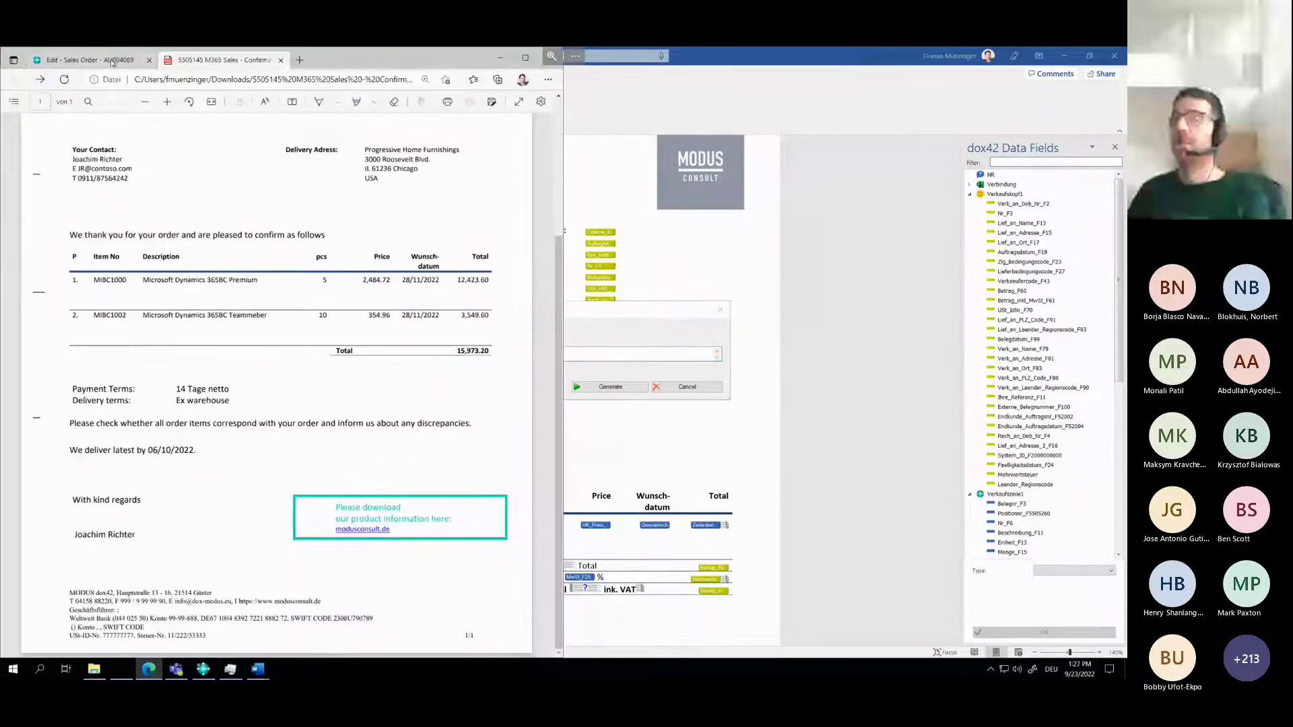
- Select sales order number AU004069 in Business Central and go back to Word's prompt
{"action": "left_click", "coordinate": [91, 59]}
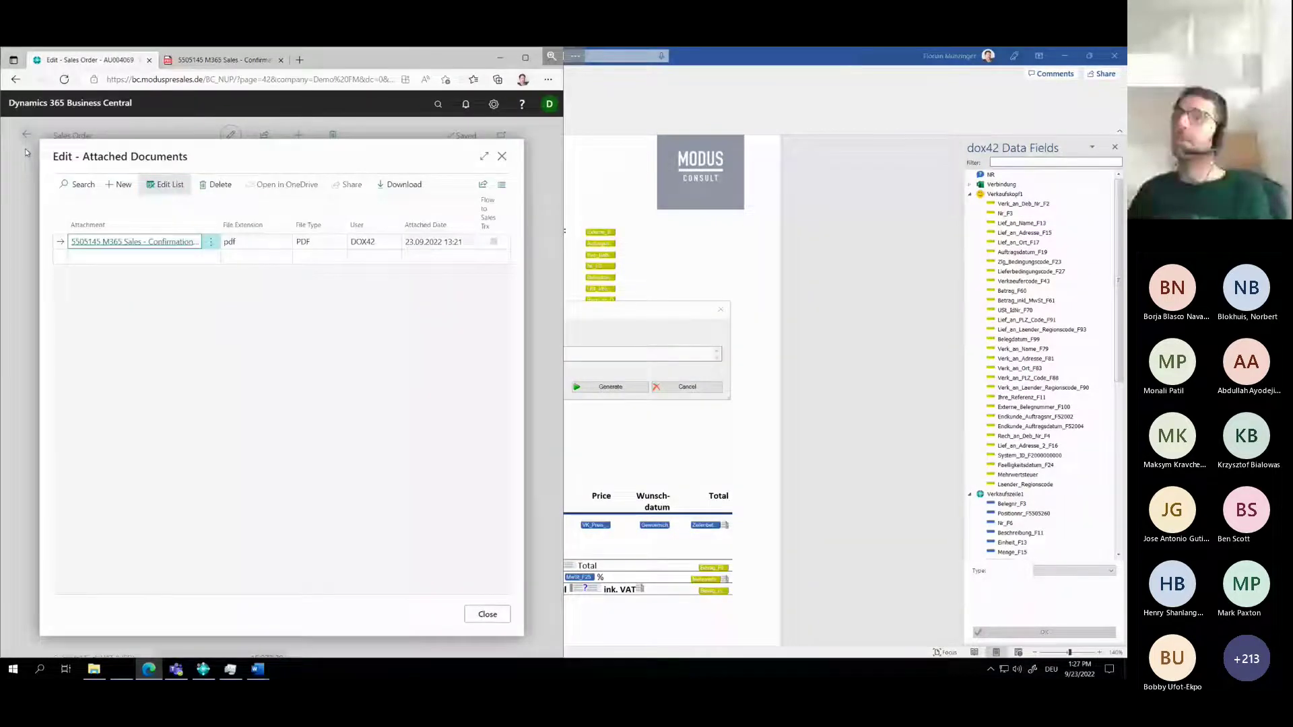
{"action": "key", "text": "Escape"}
{"action": "double_click", "coordinate": [114, 159]}
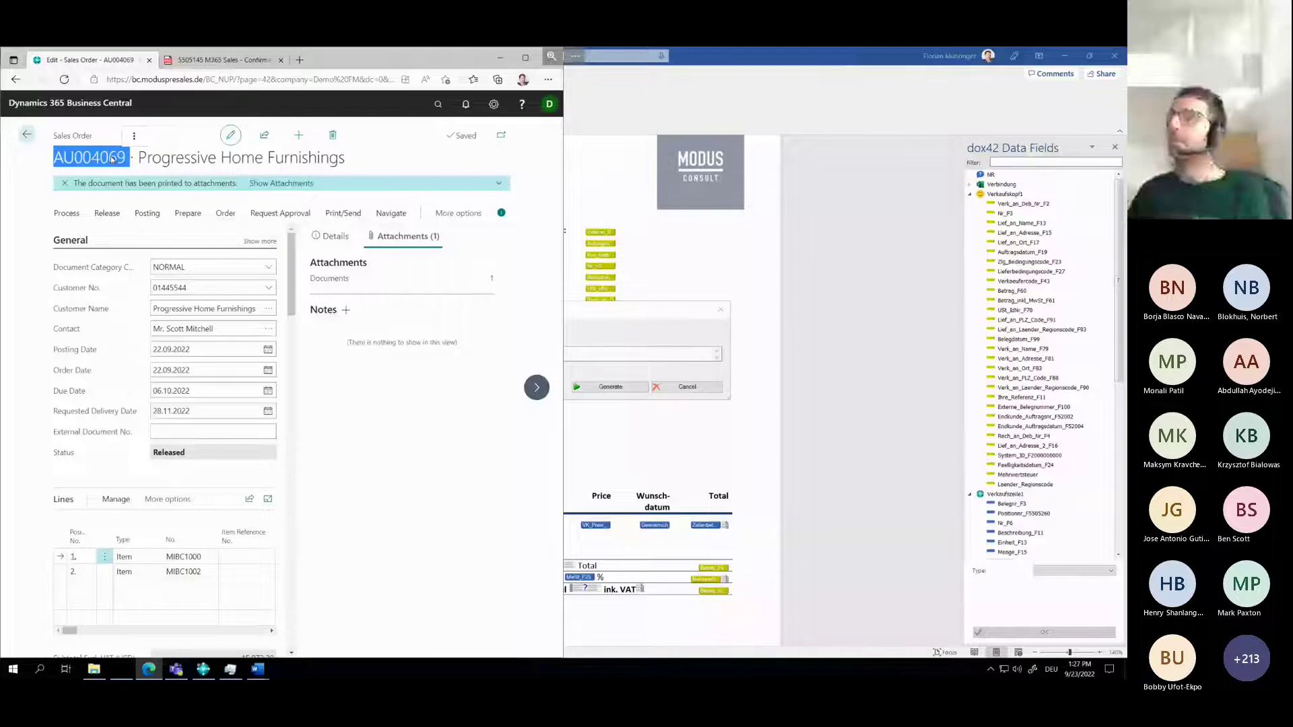
{"action": "left_click", "coordinate": [596, 334]}
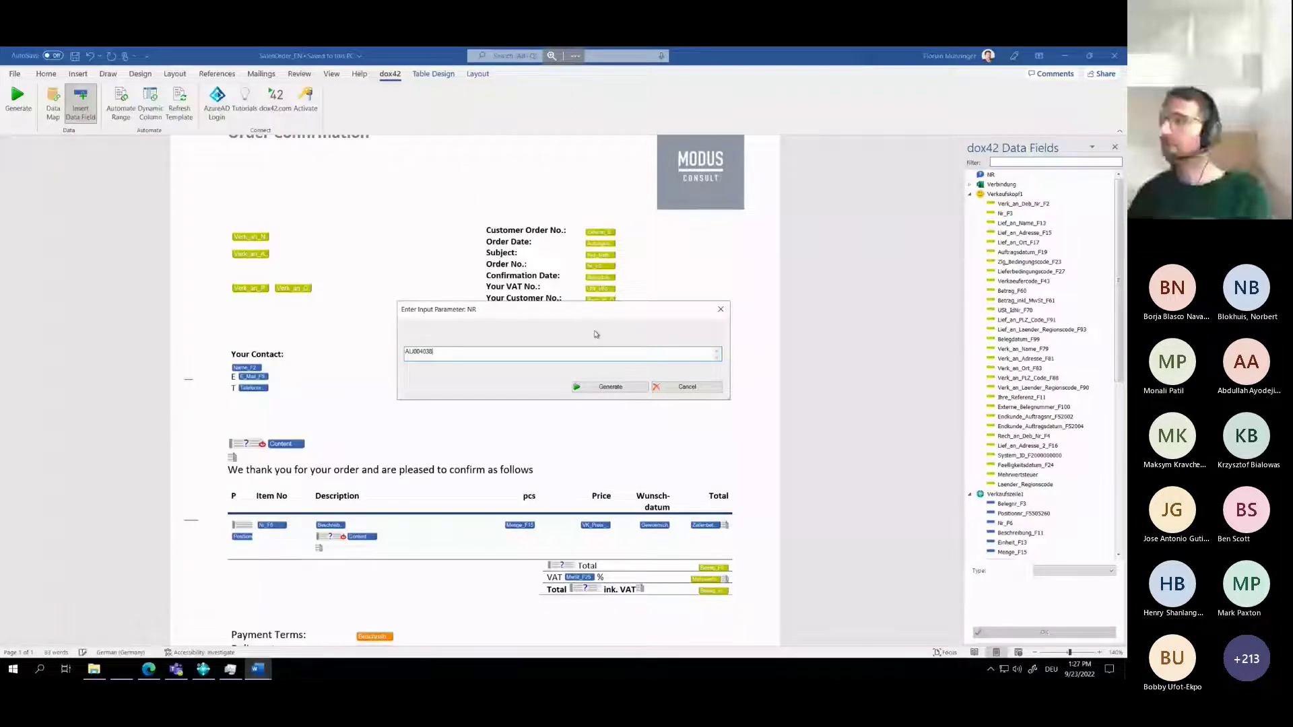
- Generate the AU004069 confirmation for Progressive Home Furnishings, review the address, and close it
{"action": "left_click", "coordinate": [611, 388]}
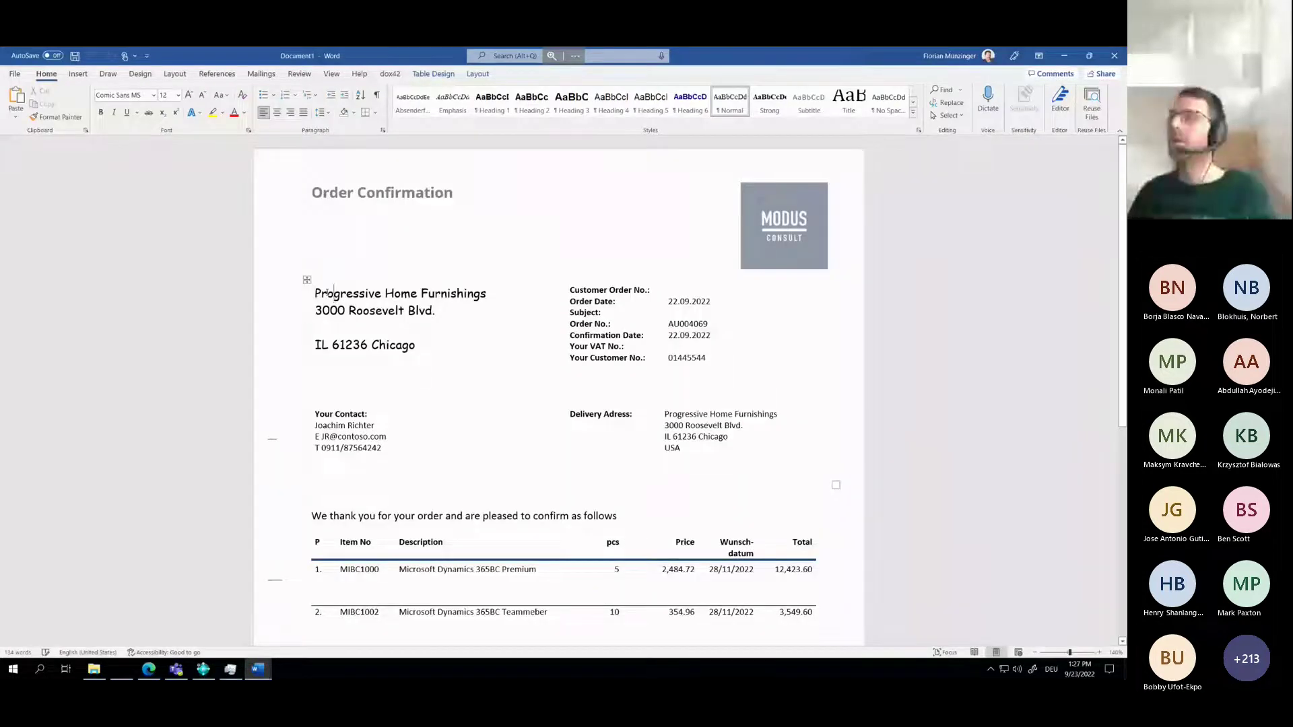
{"action": "left_click_drag", "start_coordinate": [327, 292], "coordinate": [416, 343]}
{"action": "left_click", "coordinate": [396, 344]}
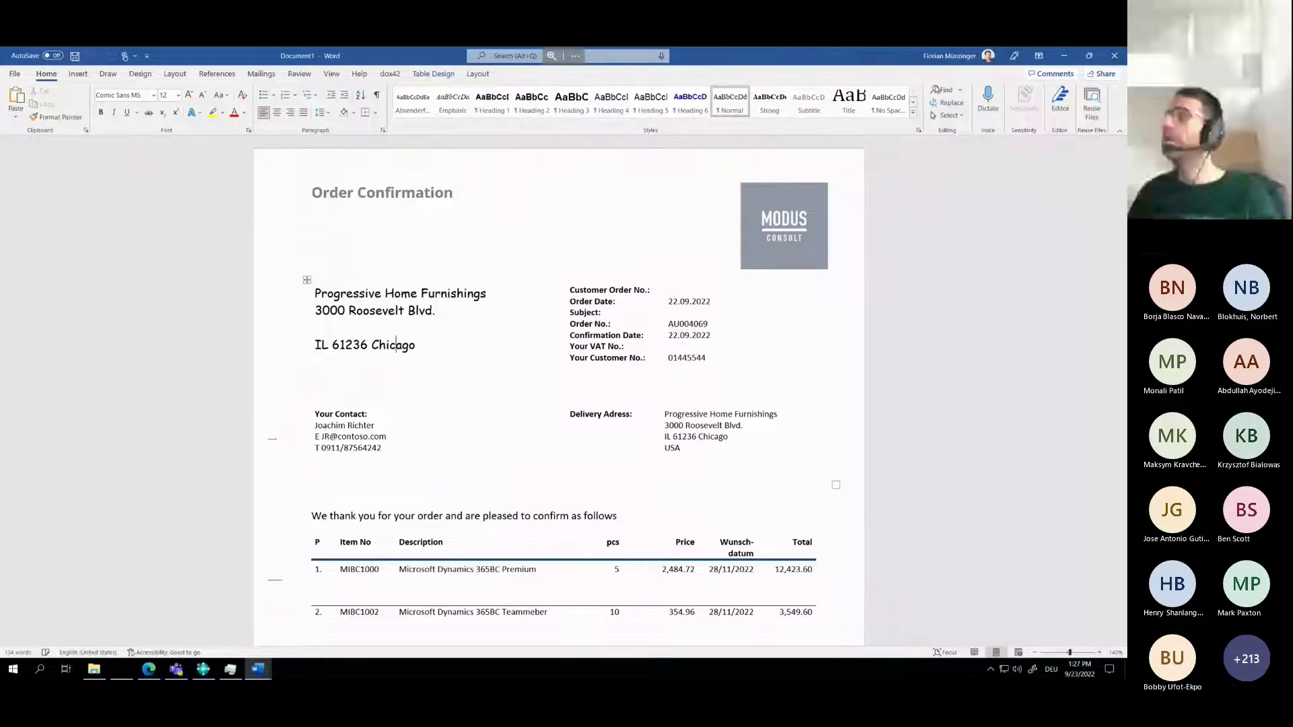
{"action": "left_click", "coordinate": [1114, 57]}
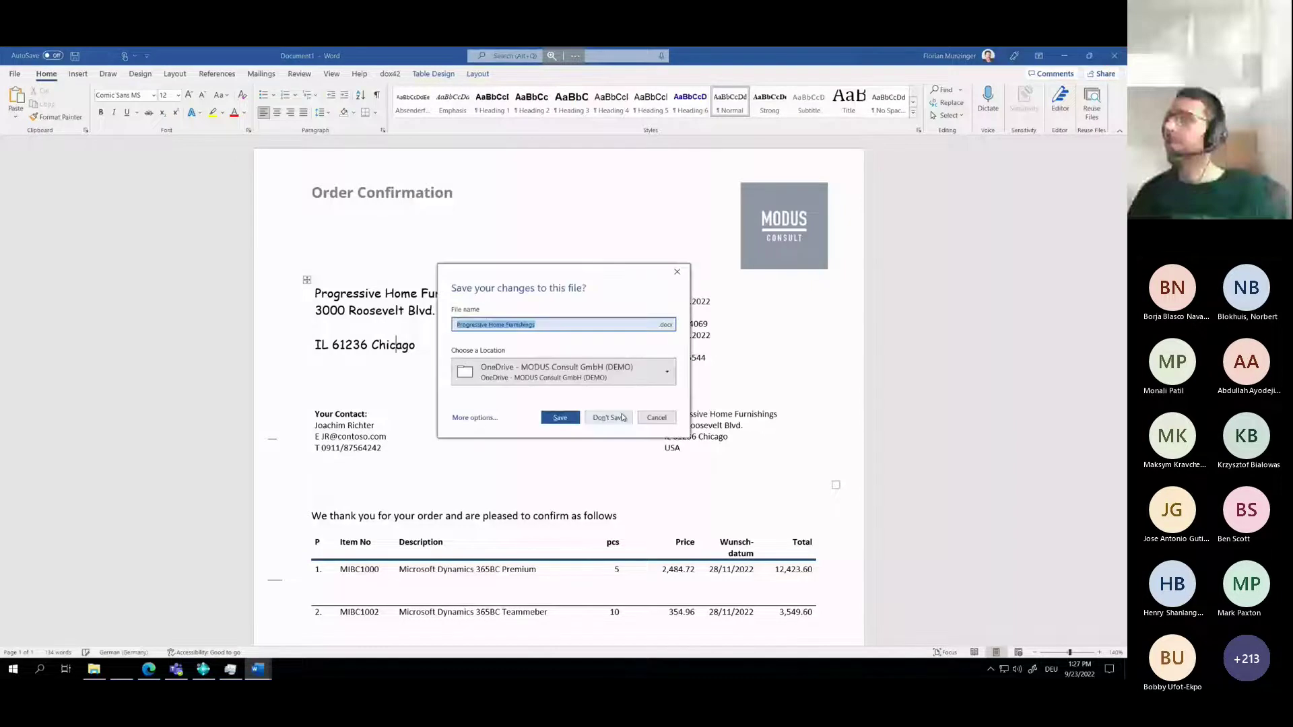
- Discard the generated document and try moving the Homepage field out of the download-note box
{"action": "left_click", "coordinate": [624, 417]}
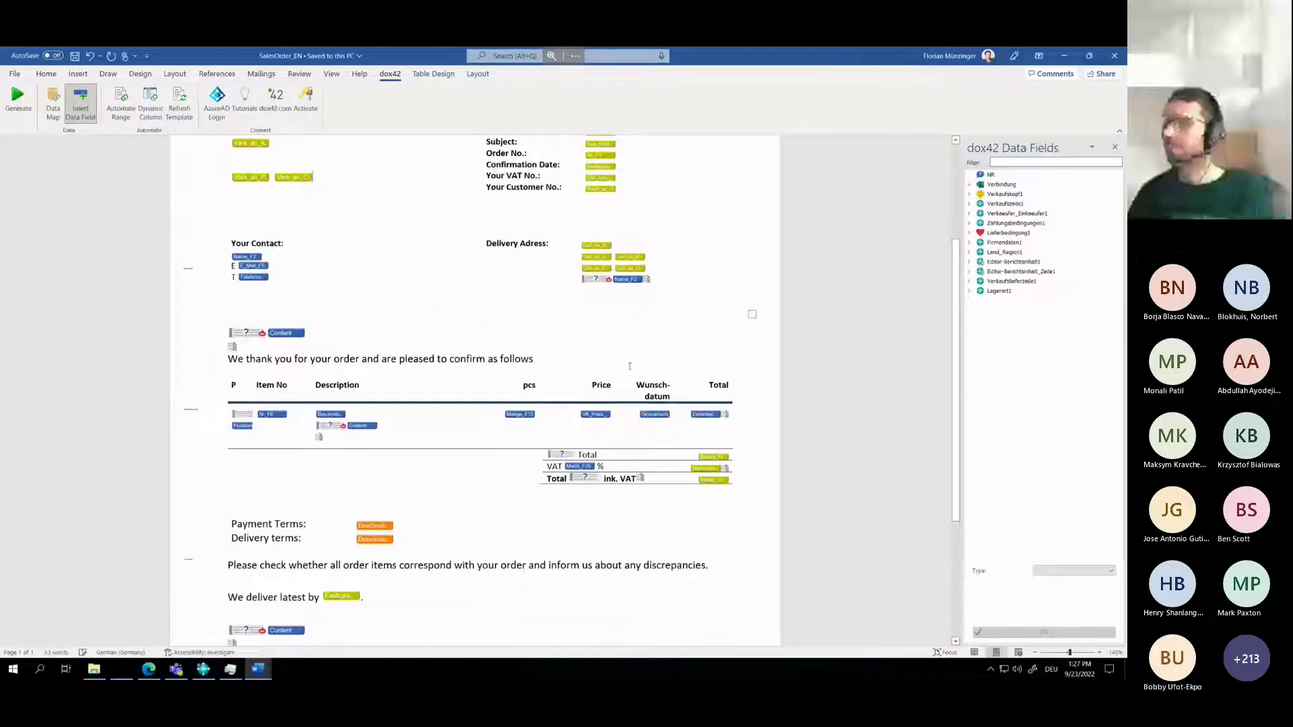
{"action": "scroll", "coordinate": [523, 499], "scroll_direction": "down", "scroll_amount": 3}
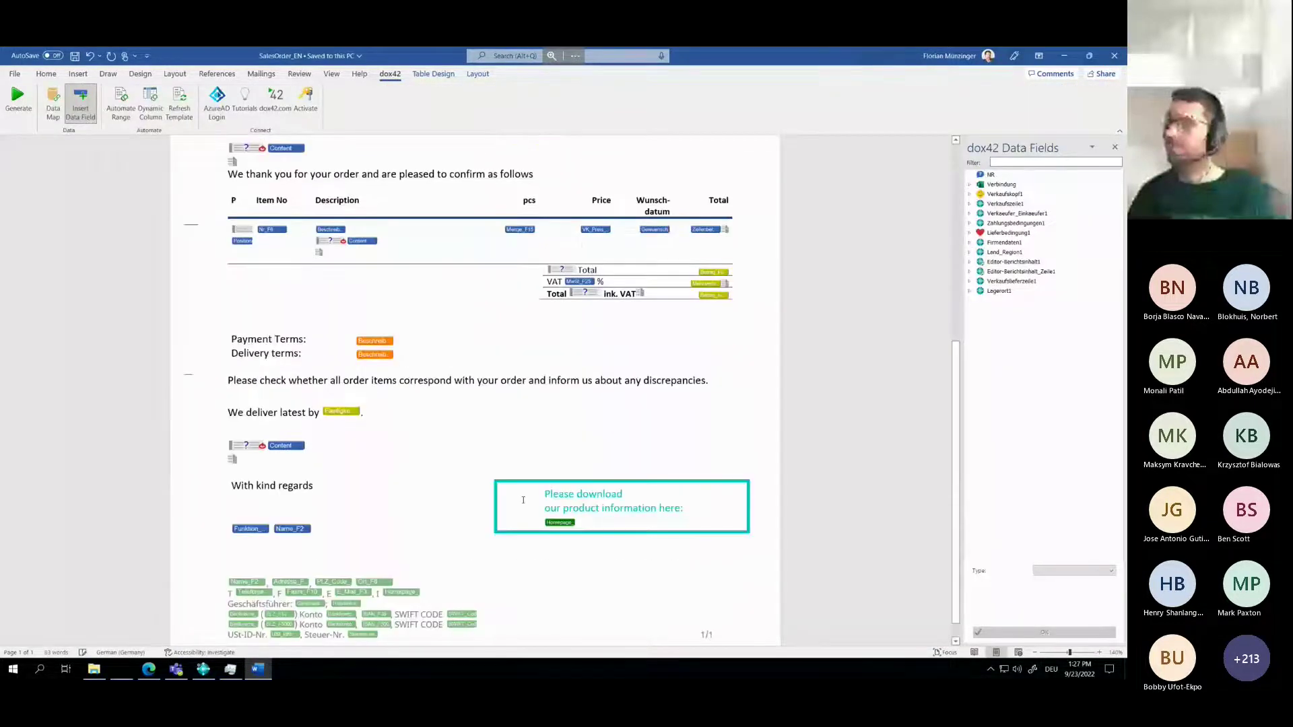
{"action": "left_click", "coordinate": [566, 524]}
{"action": "left_click", "coordinate": [561, 522]}
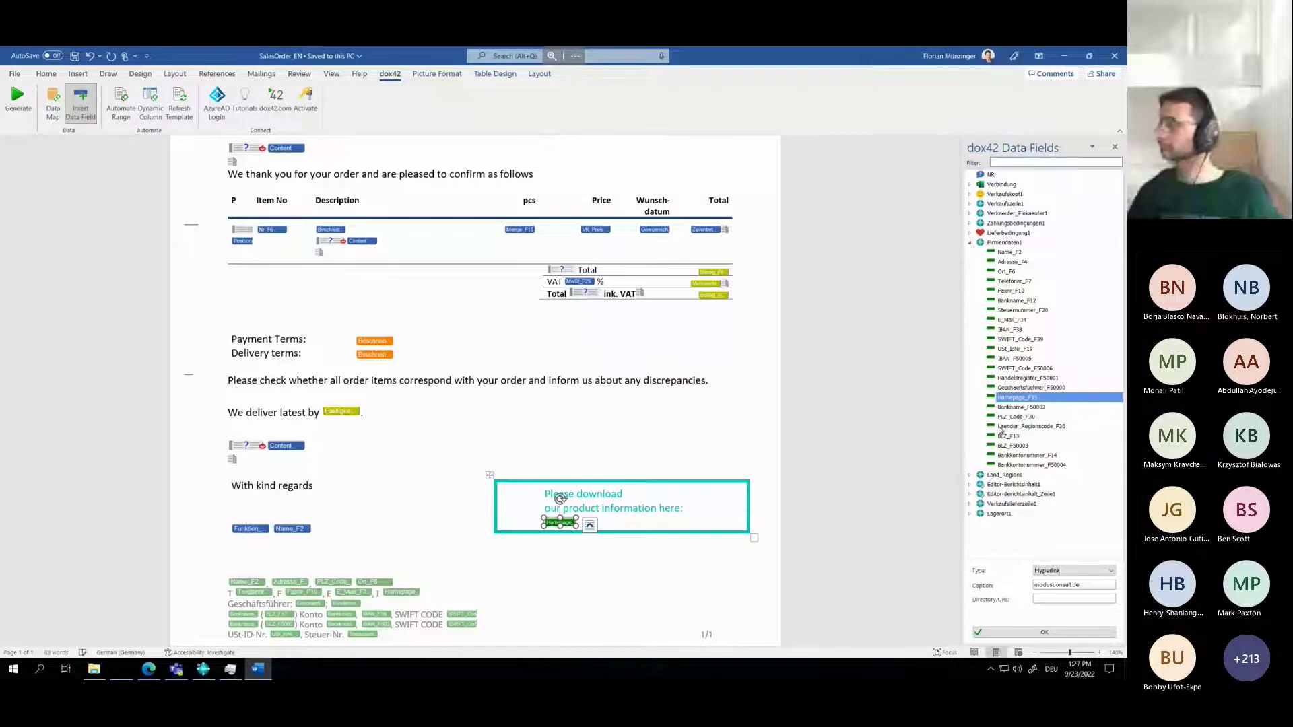
{"action": "left_click", "coordinate": [517, 503]}
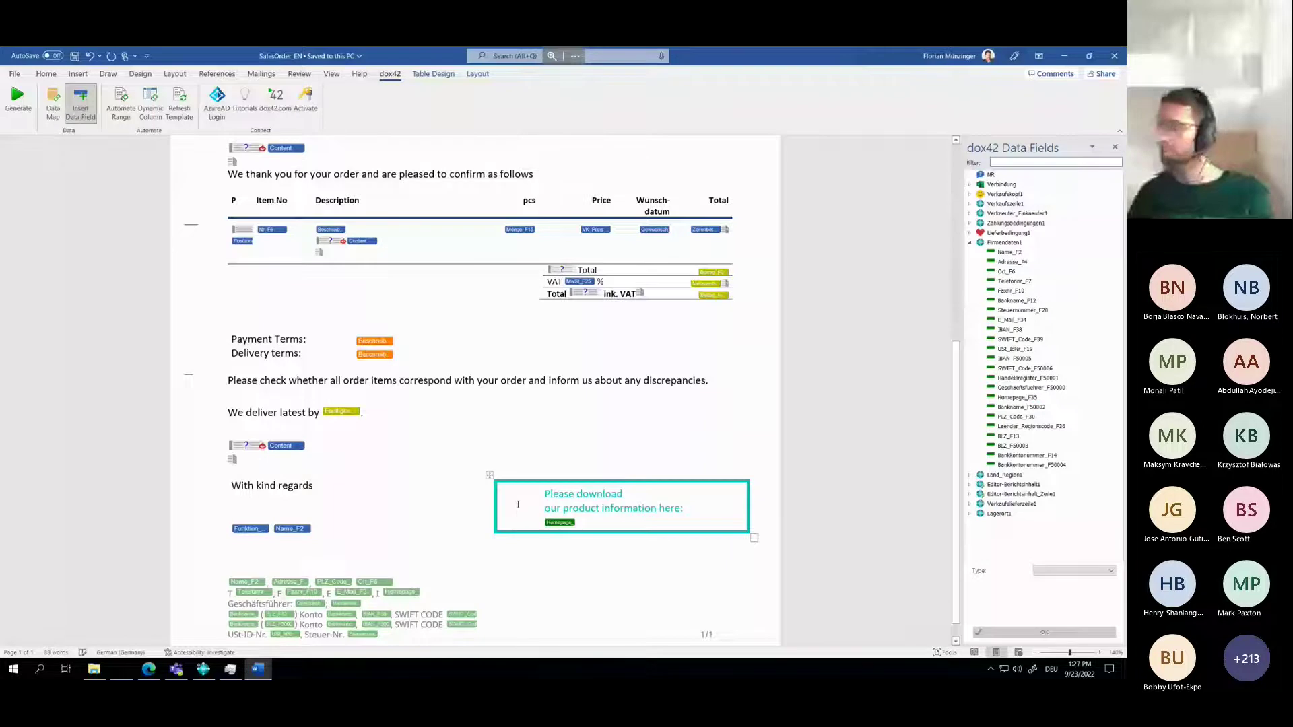
{"action": "left_click", "coordinate": [559, 523]}
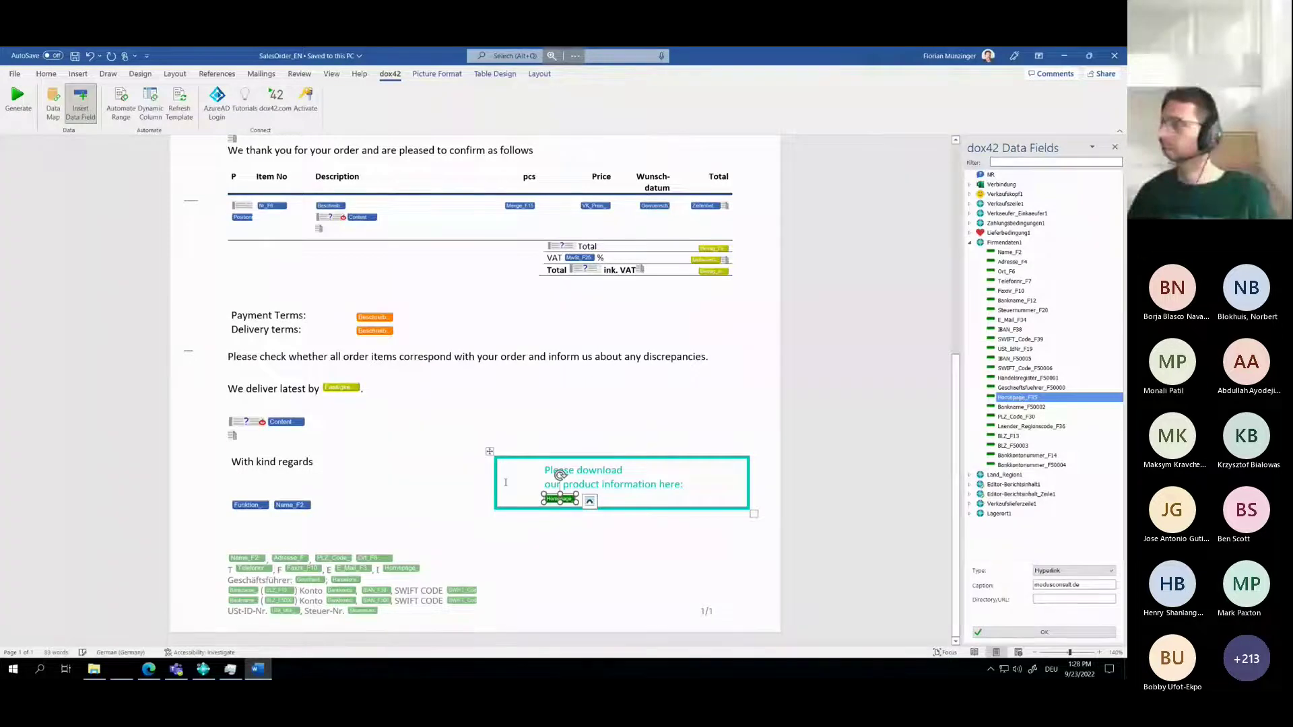
{"action": "left_click_drag", "start_coordinate": [559, 499], "coordinate": [542, 529]}
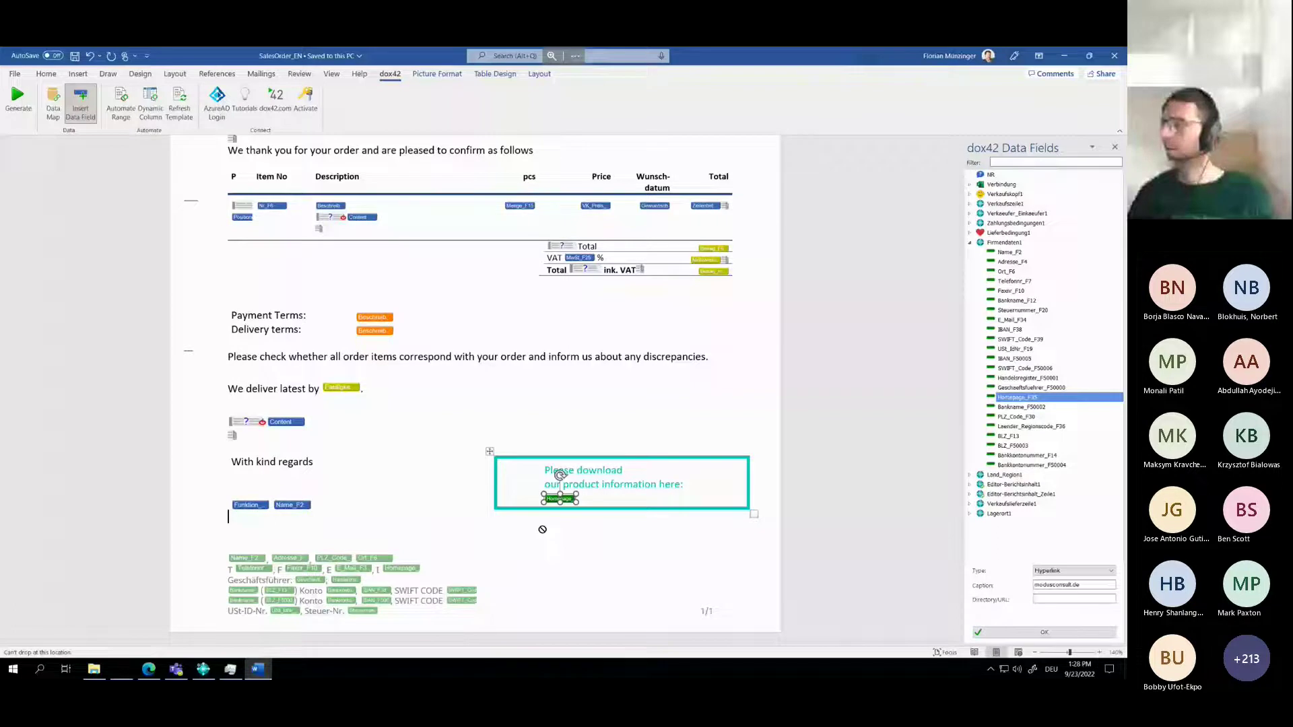
{"action": "left_click_drag", "start_coordinate": [542, 529], "coordinate": [586, 499]}
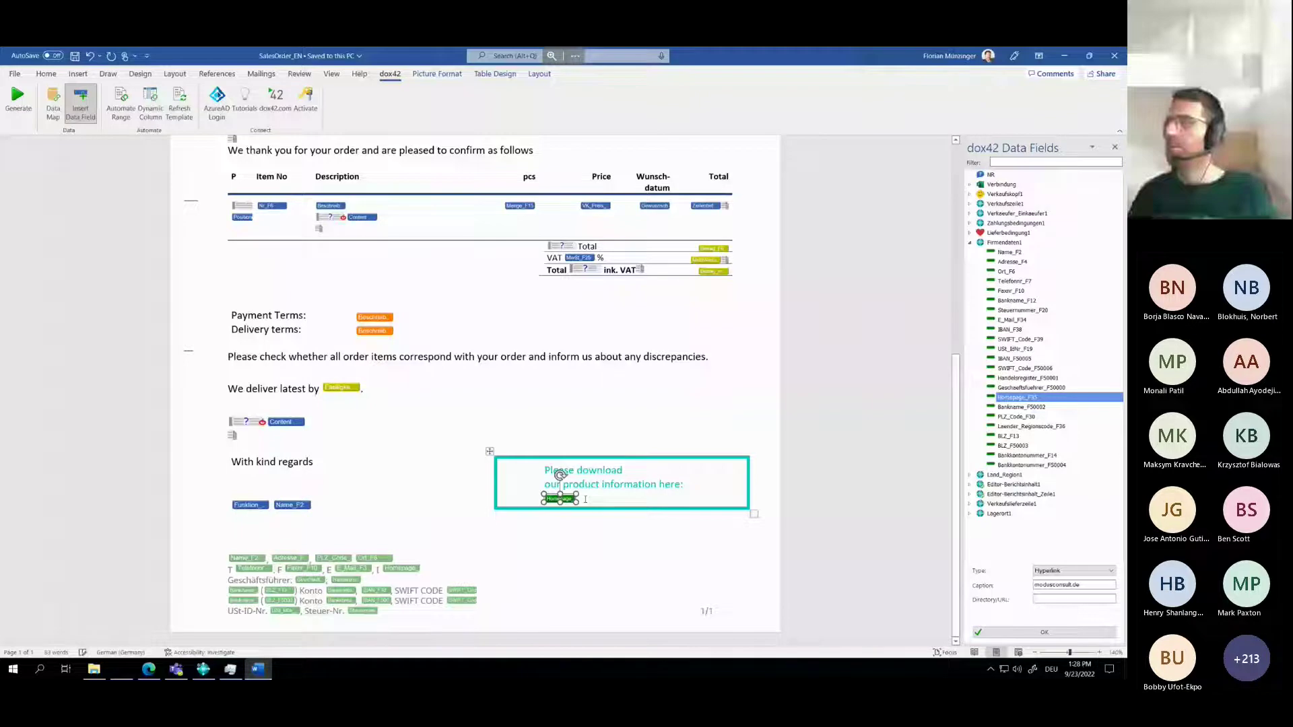
- Insert a Homepage_F35 field under the signature as a BarCode with QR symbology
{"action": "left_click", "coordinate": [289, 487]}
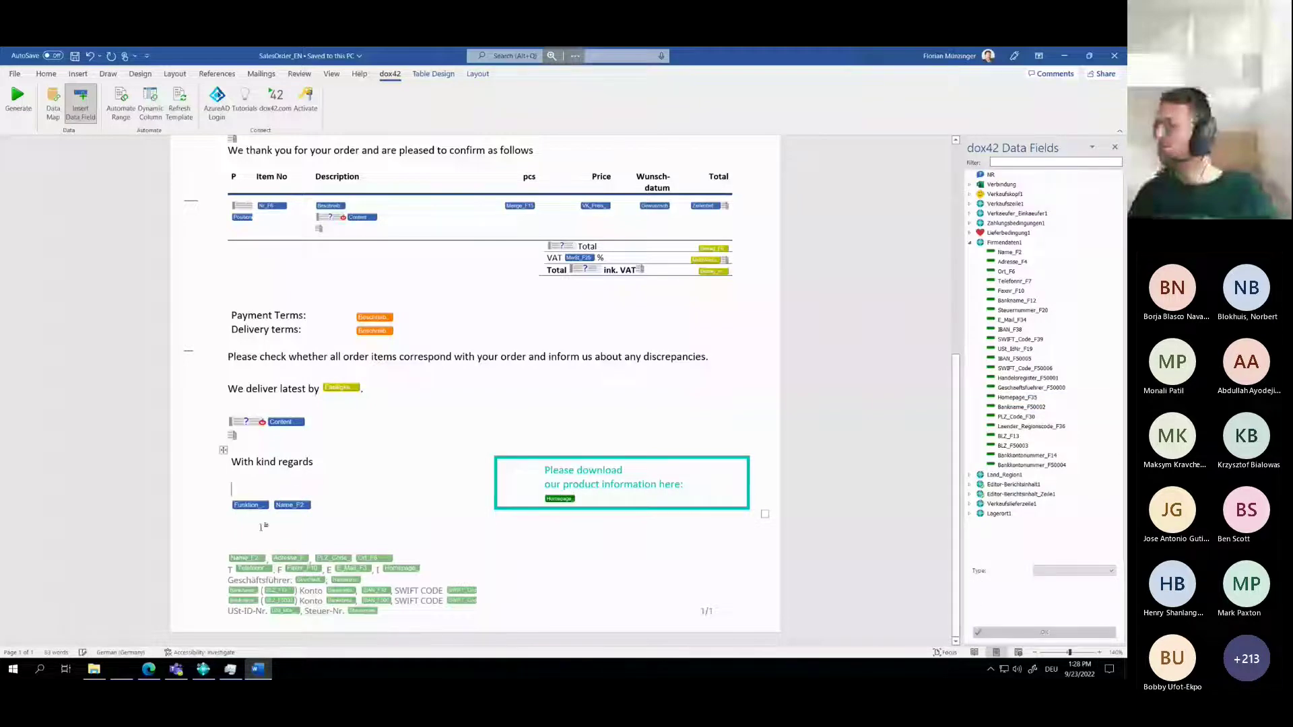
{"action": "left_click", "coordinate": [228, 530]}
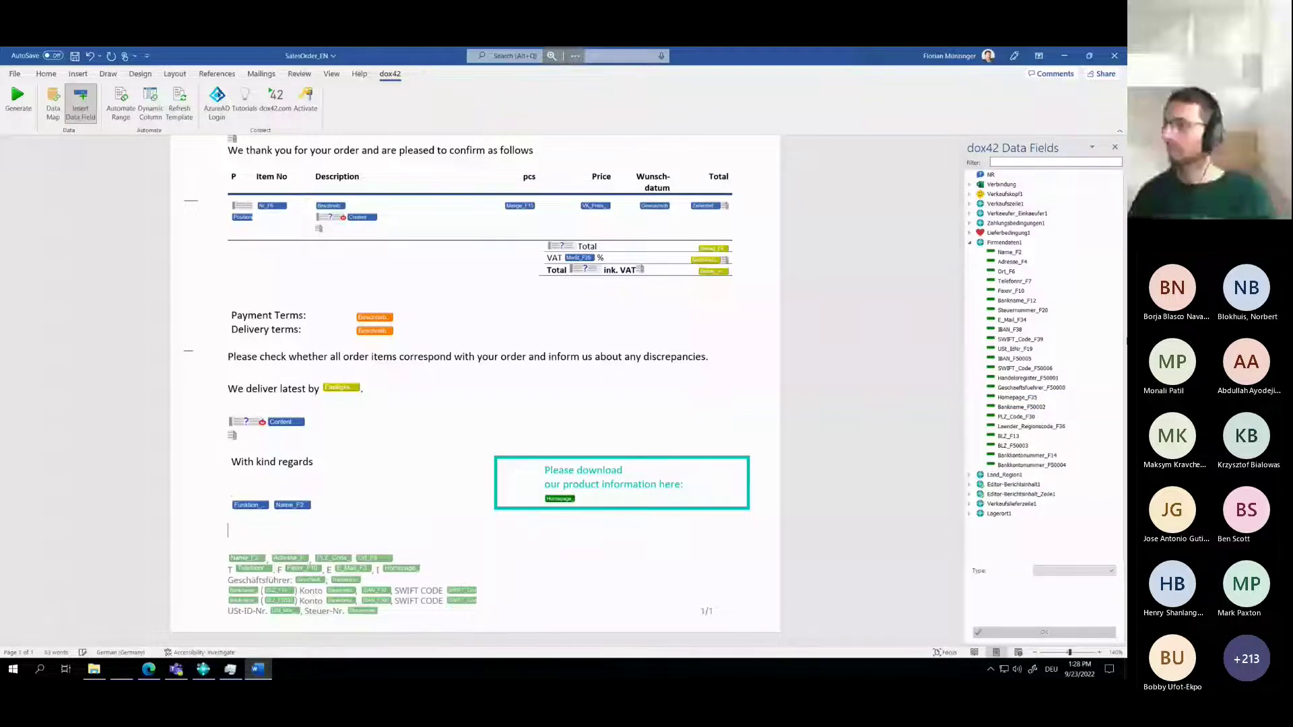
{"action": "double_click", "coordinate": [1014, 403]}
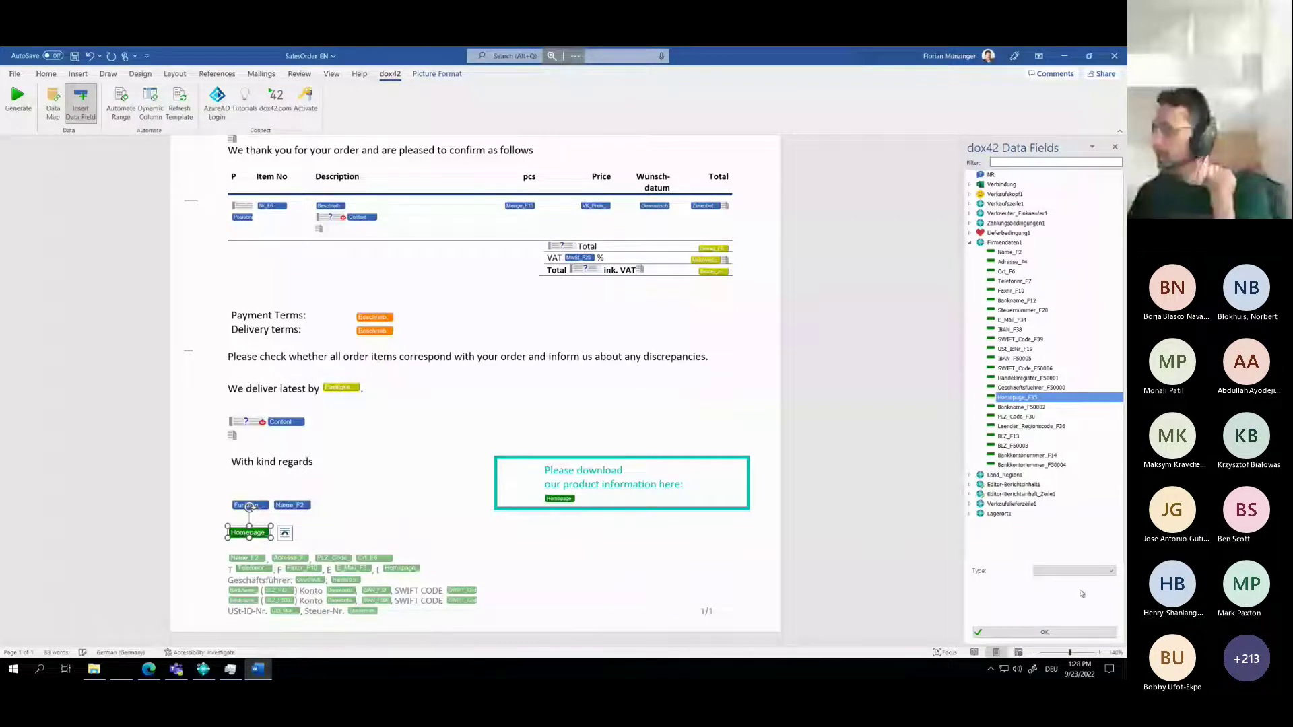
{"action": "left_click", "coordinate": [1073, 571]}
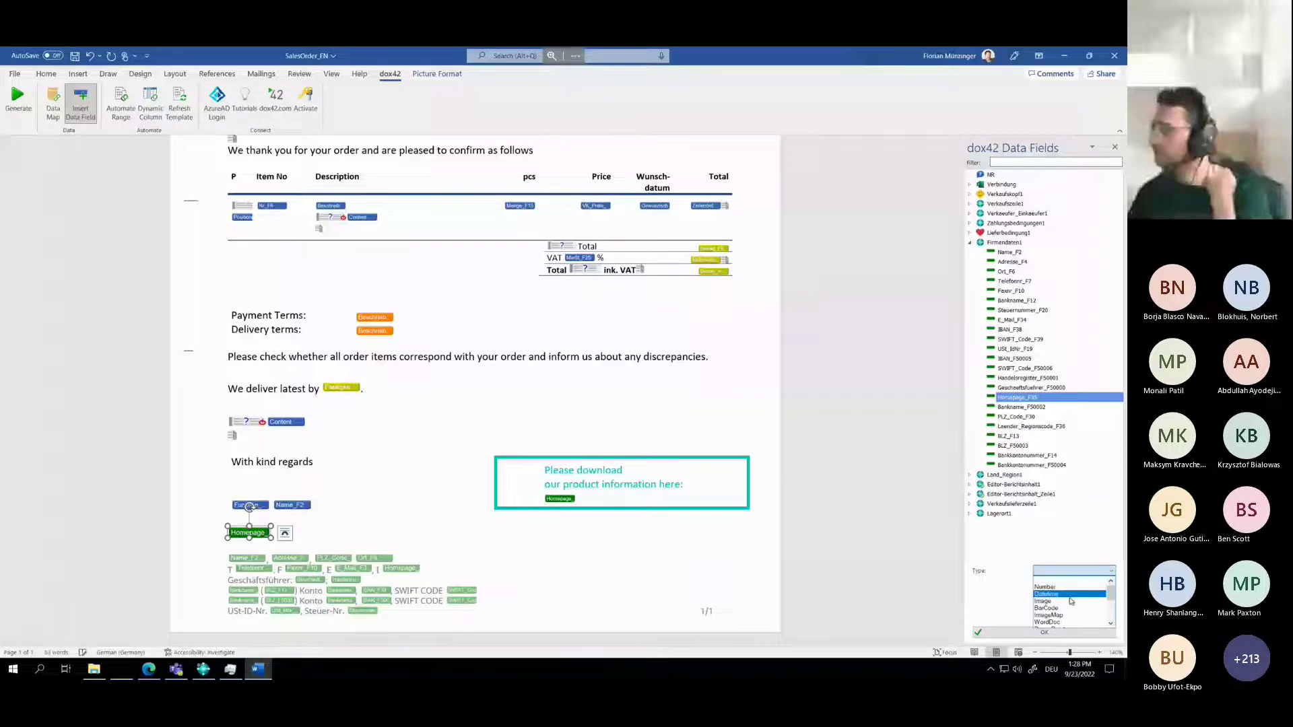
{"action": "left_click", "coordinate": [1071, 606]}
{"action": "left_click", "coordinate": [1072, 601]}
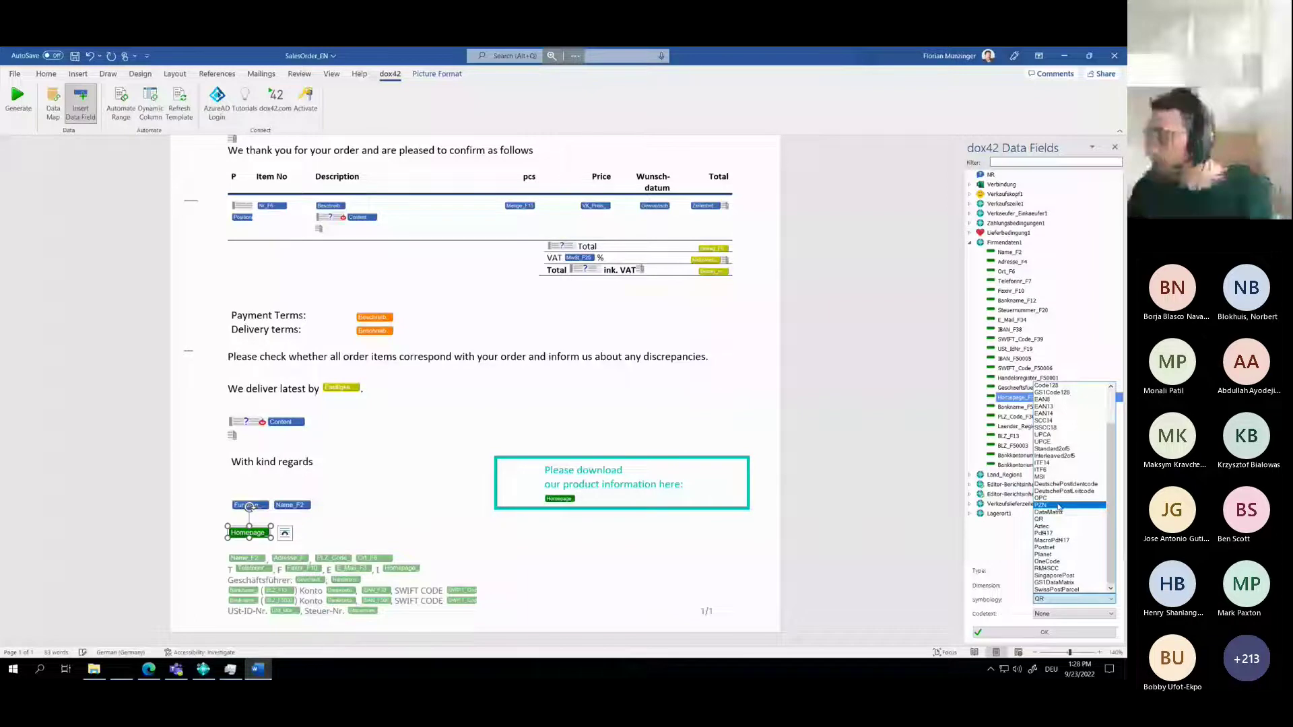
{"action": "scroll", "coordinate": [1061, 420], "scroll_direction": "up", "scroll_amount": 2}
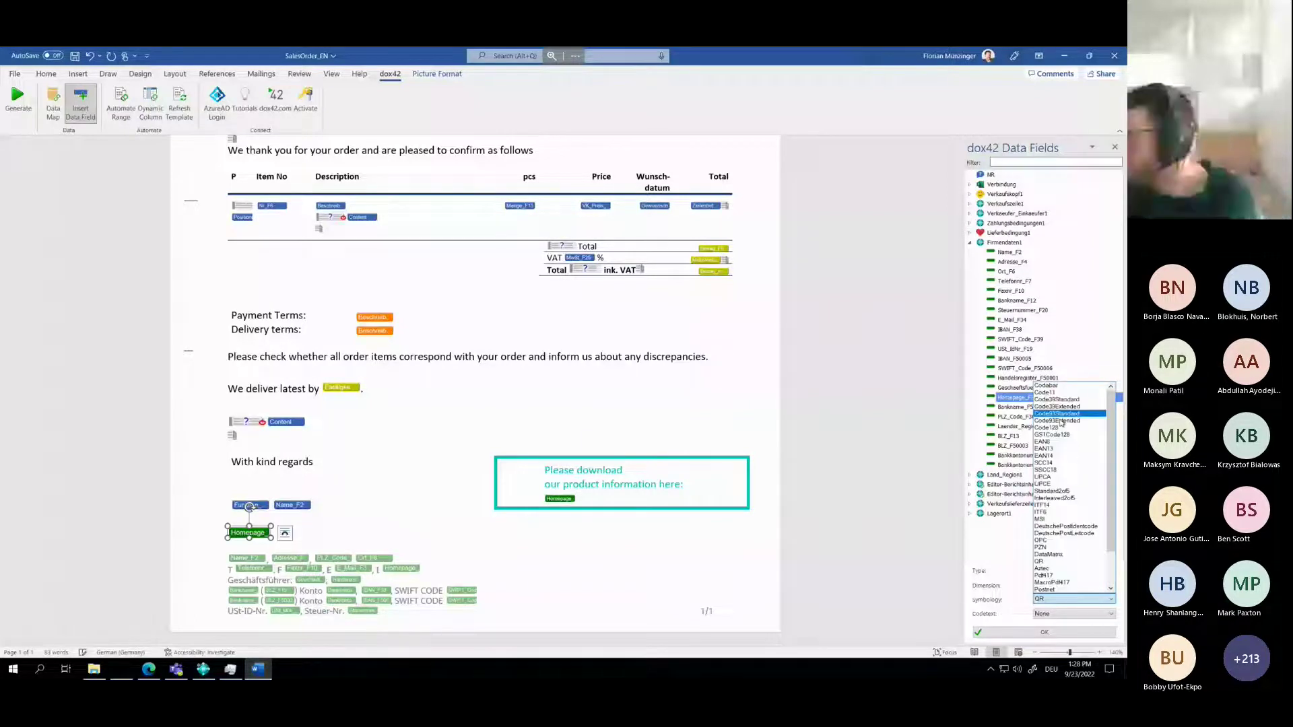
{"action": "left_click", "coordinate": [1042, 563]}
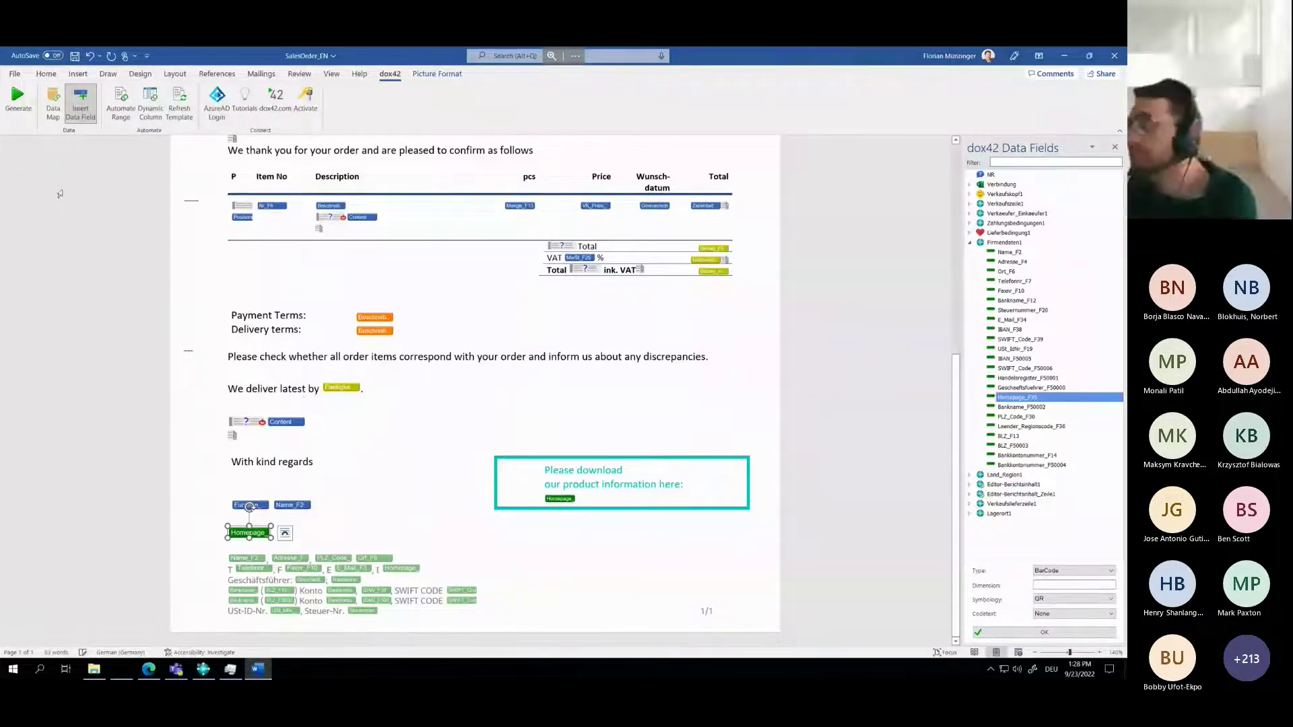
- Generate a test quote showing the homepage QR code, then return to the SalesOrder_EN template
{"action": "left_click", "coordinate": [27, 108]}
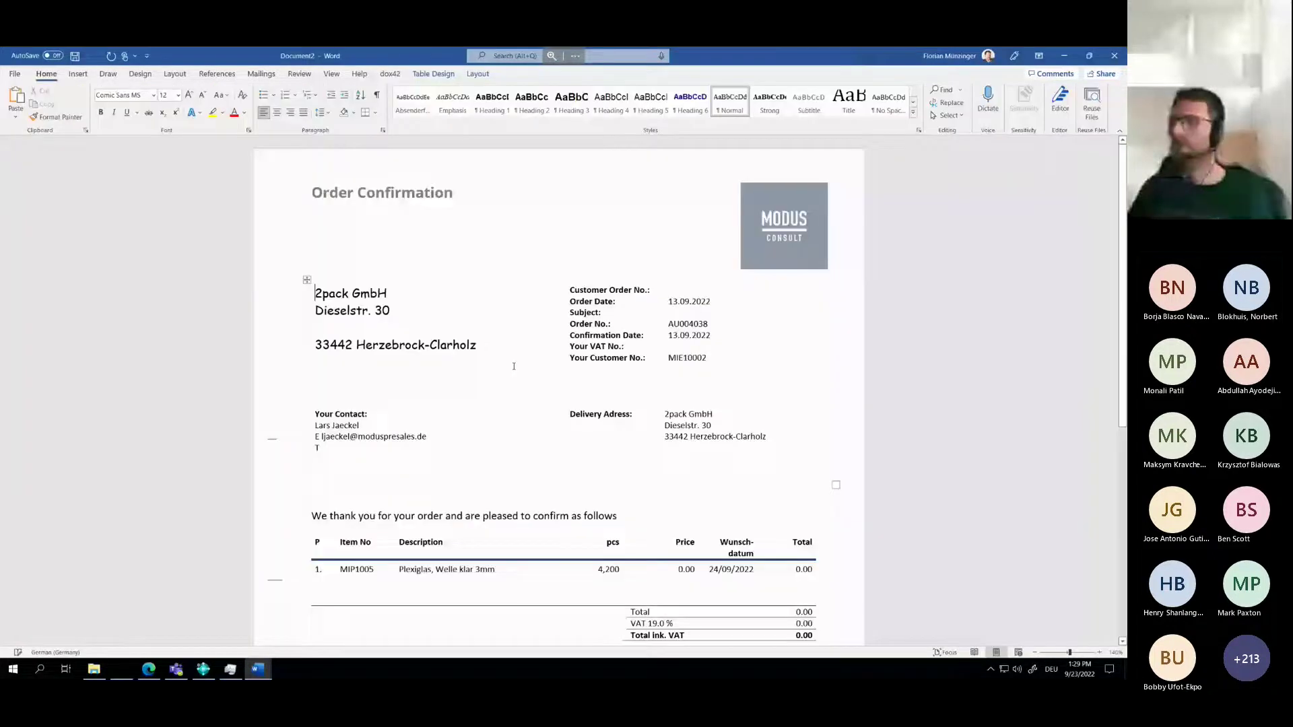
{"action": "left_click_drag", "start_coordinate": [313, 292], "coordinate": [481, 345]}
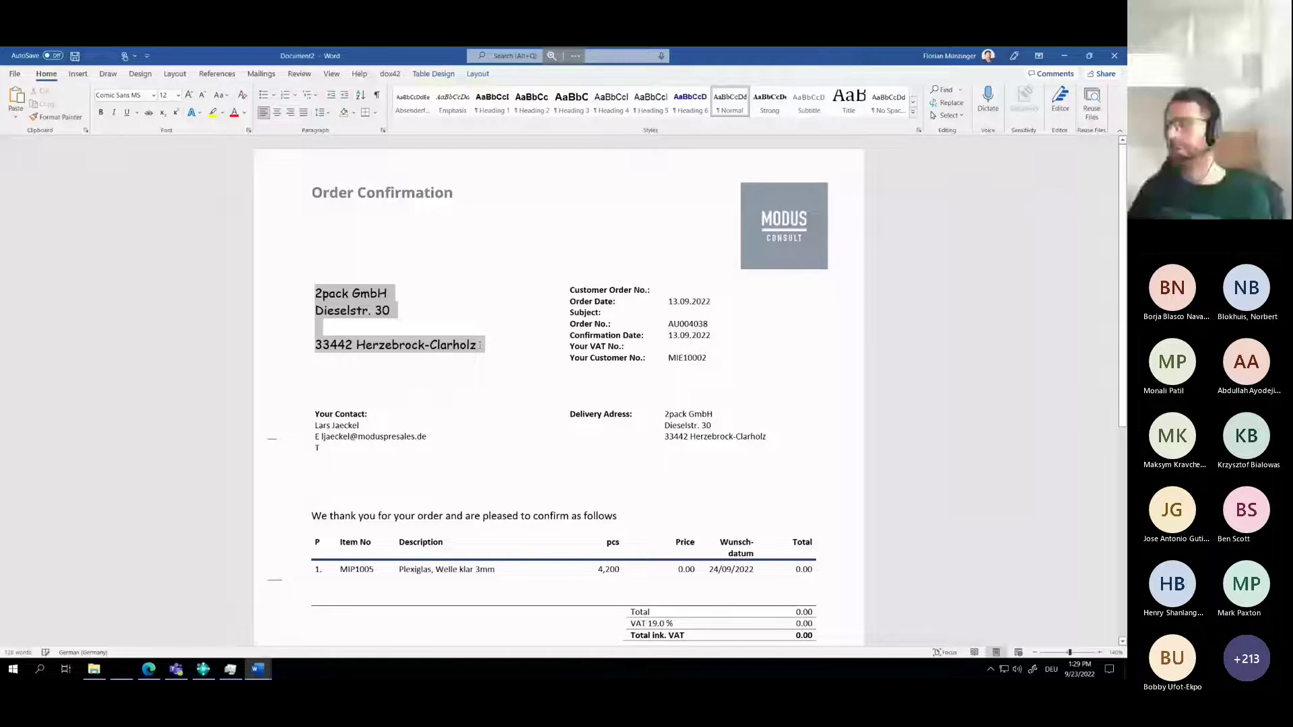
{"action": "scroll", "coordinate": [480, 344], "scroll_direction": "down", "scroll_amount": 5}
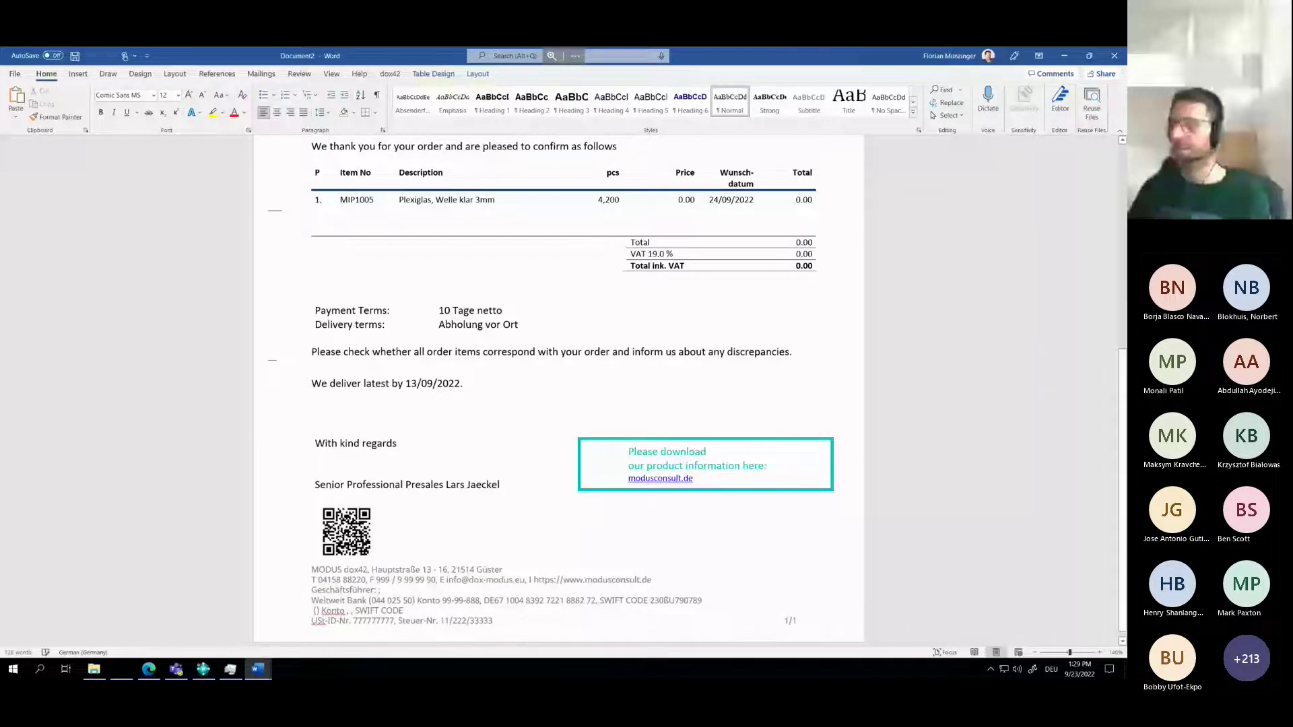
{"action": "left_click", "coordinate": [347, 530]}
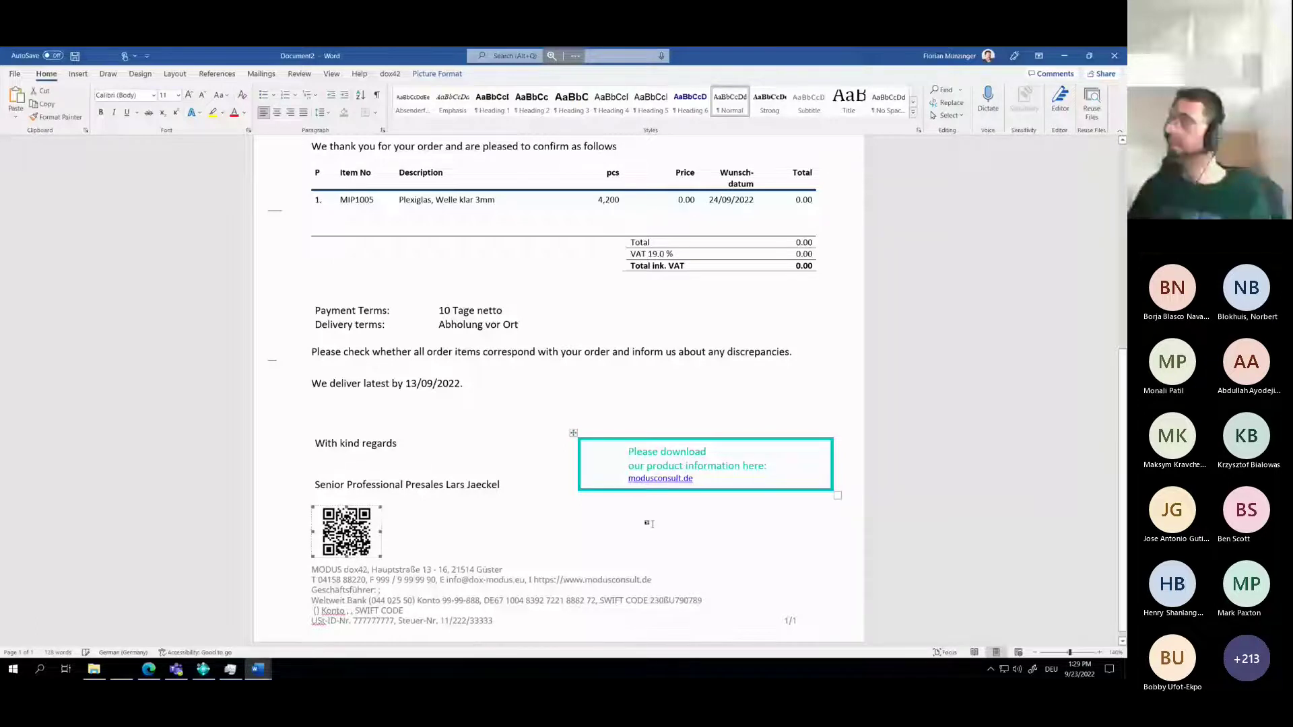
{"action": "left_click", "coordinate": [649, 524]}
{"action": "scroll", "coordinate": [464, 466], "scroll_direction": "up", "scroll_amount": 1}
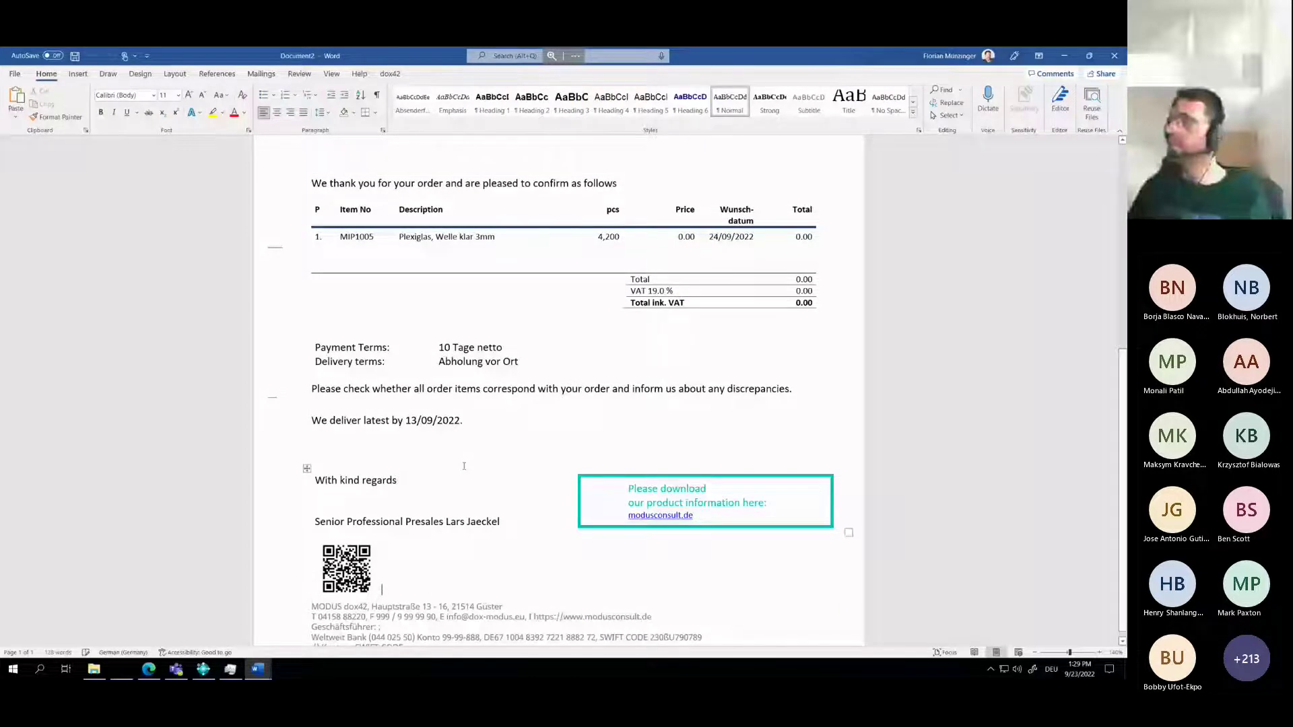
{"action": "key", "text": "alt+Tab"}
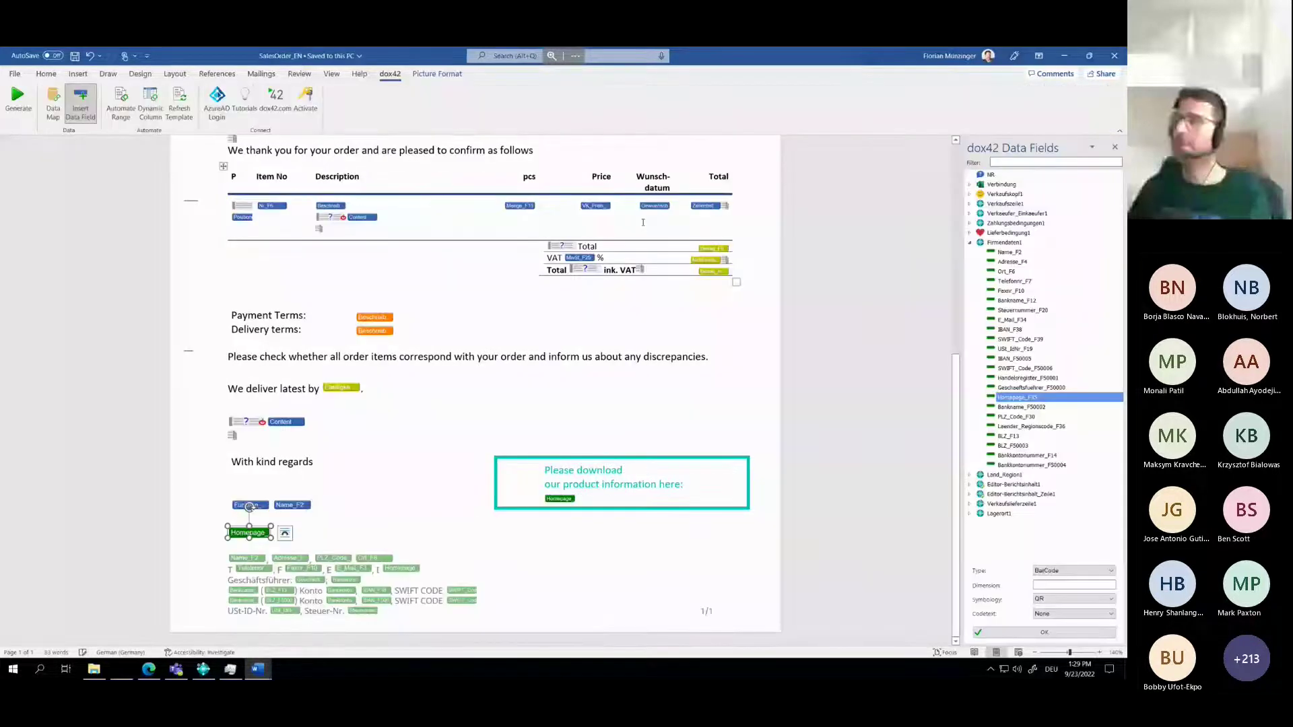
- Attach a dox42 Order Confirmation PDF to sales order AU004069 and list its attachments
{"action": "key", "text": "alt+Tab"}
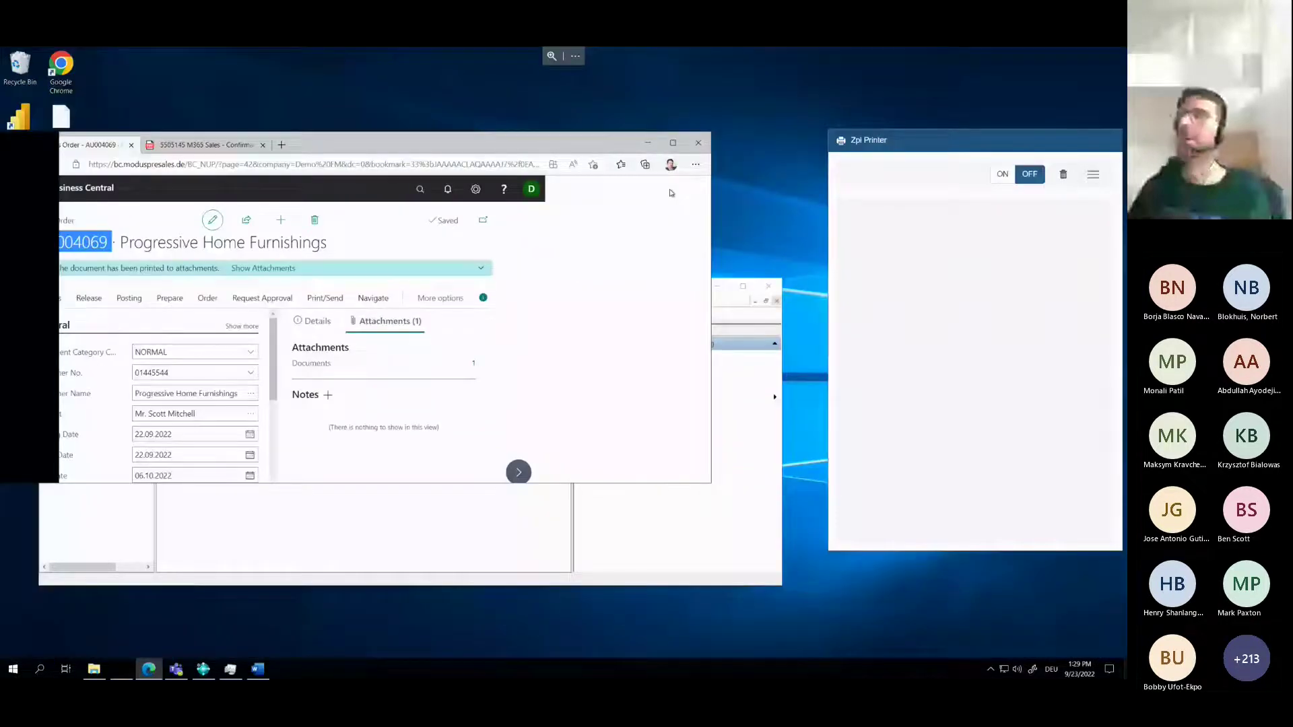
{"action": "left_click", "coordinate": [672, 143]}
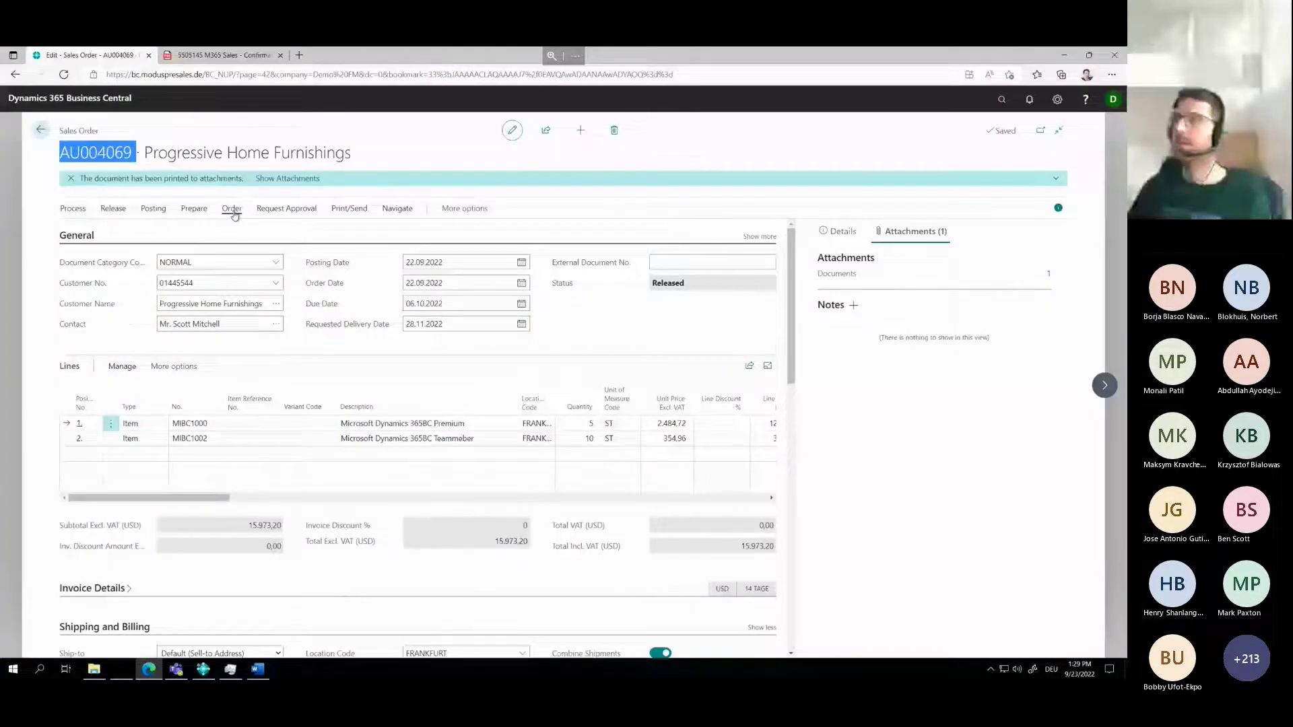
{"action": "left_click", "coordinate": [349, 208]}
{"action": "left_click", "coordinate": [293, 231]}
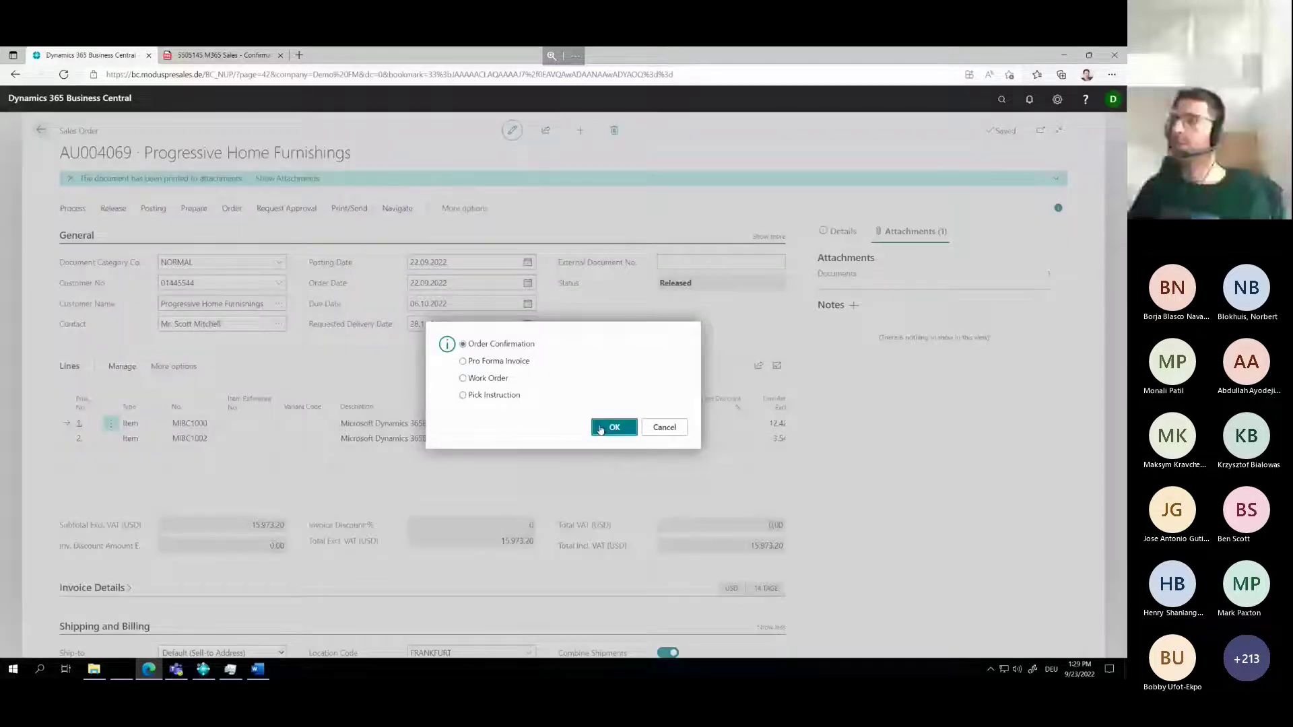
{"action": "left_click", "coordinate": [600, 429]}
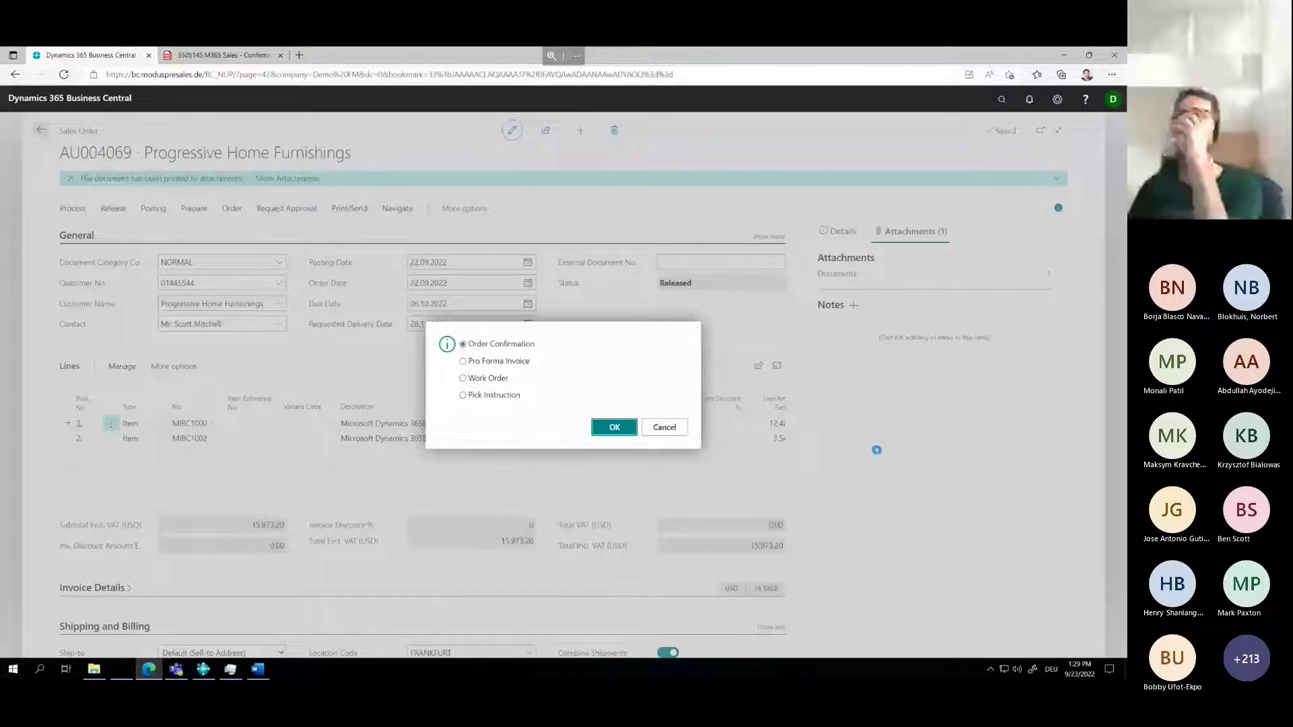
{"action": "key", "text": "Return"}
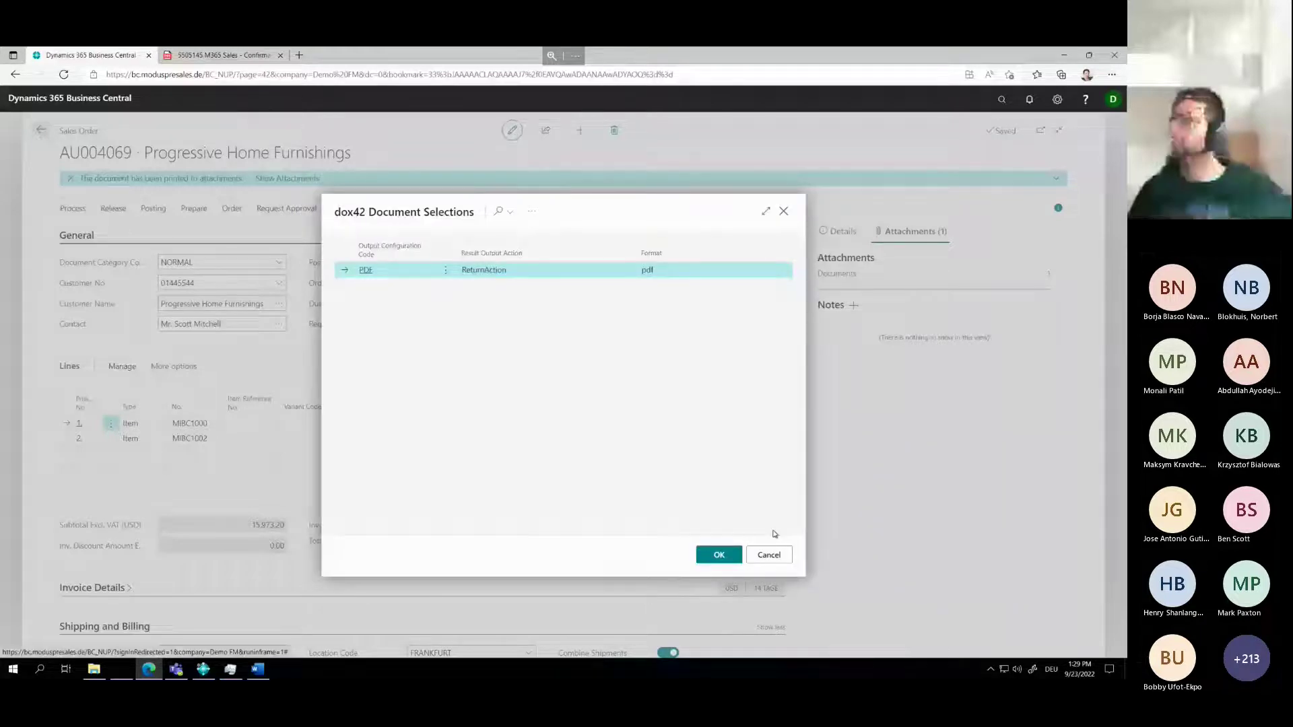
{"action": "key", "text": "Return"}
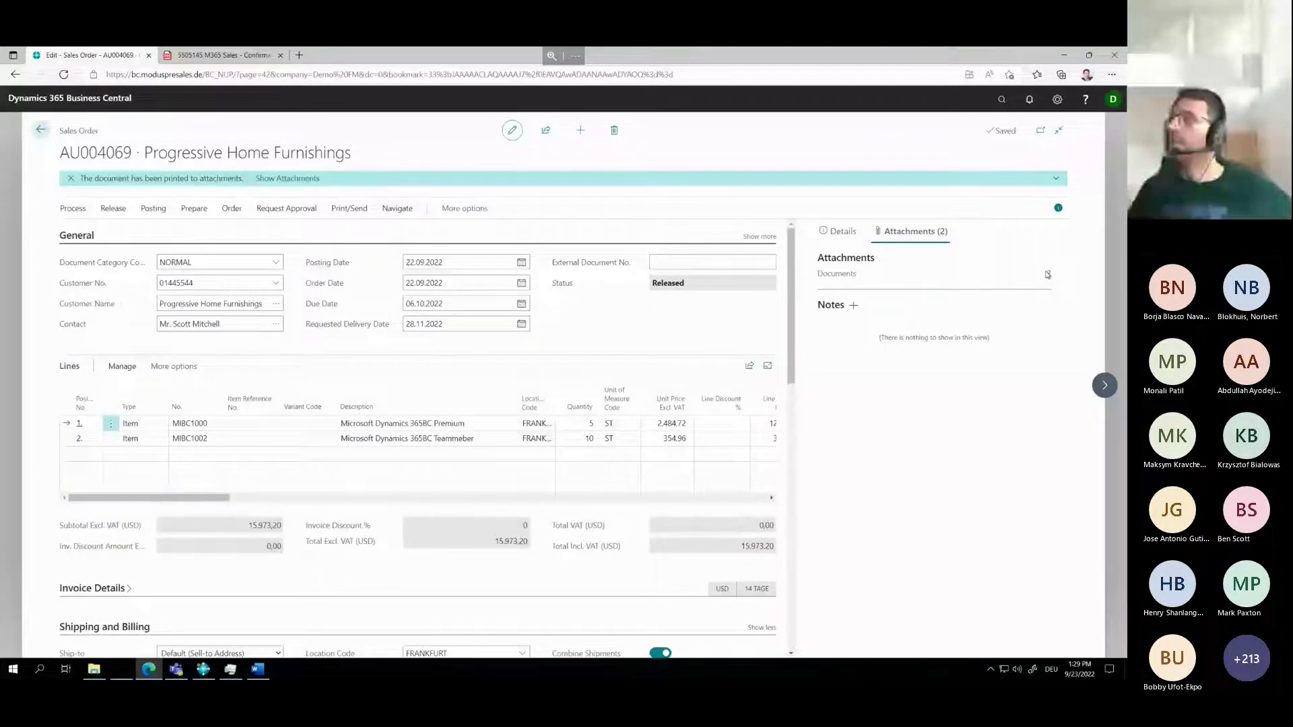
{"action": "left_click", "coordinate": [1048, 275]}
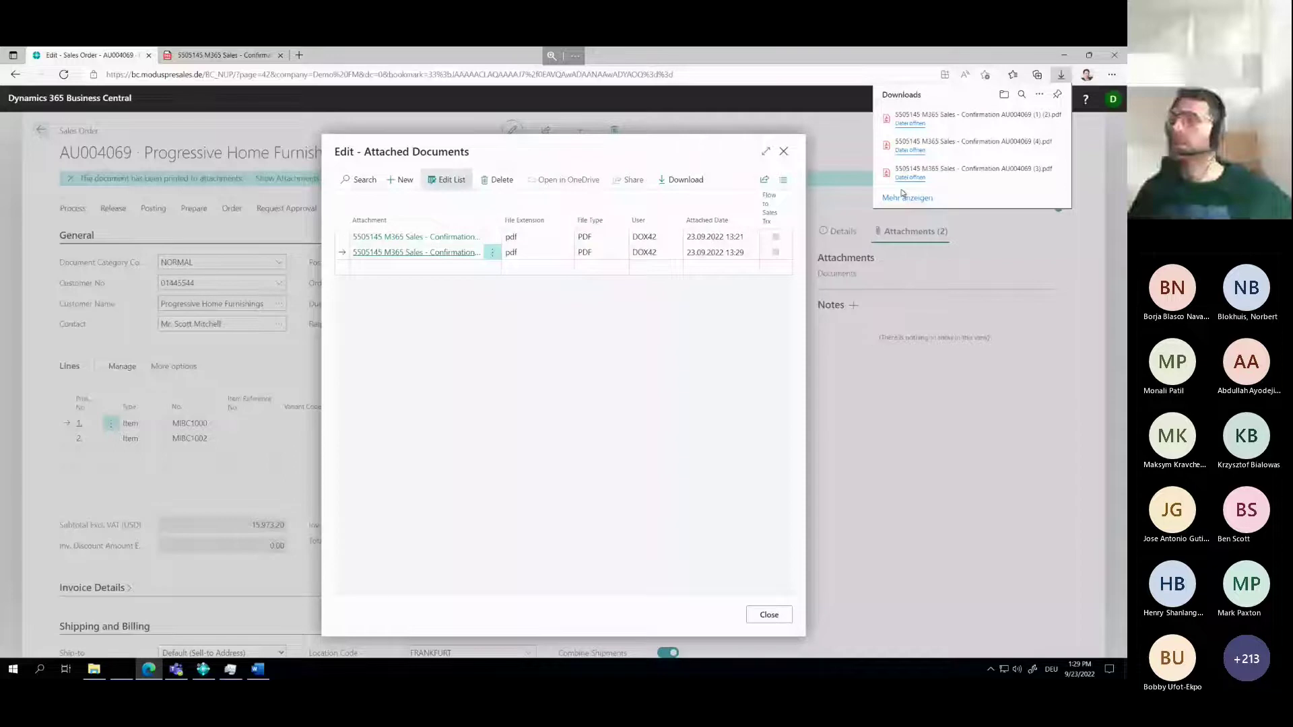
{"action": "left_click", "coordinate": [975, 114]}
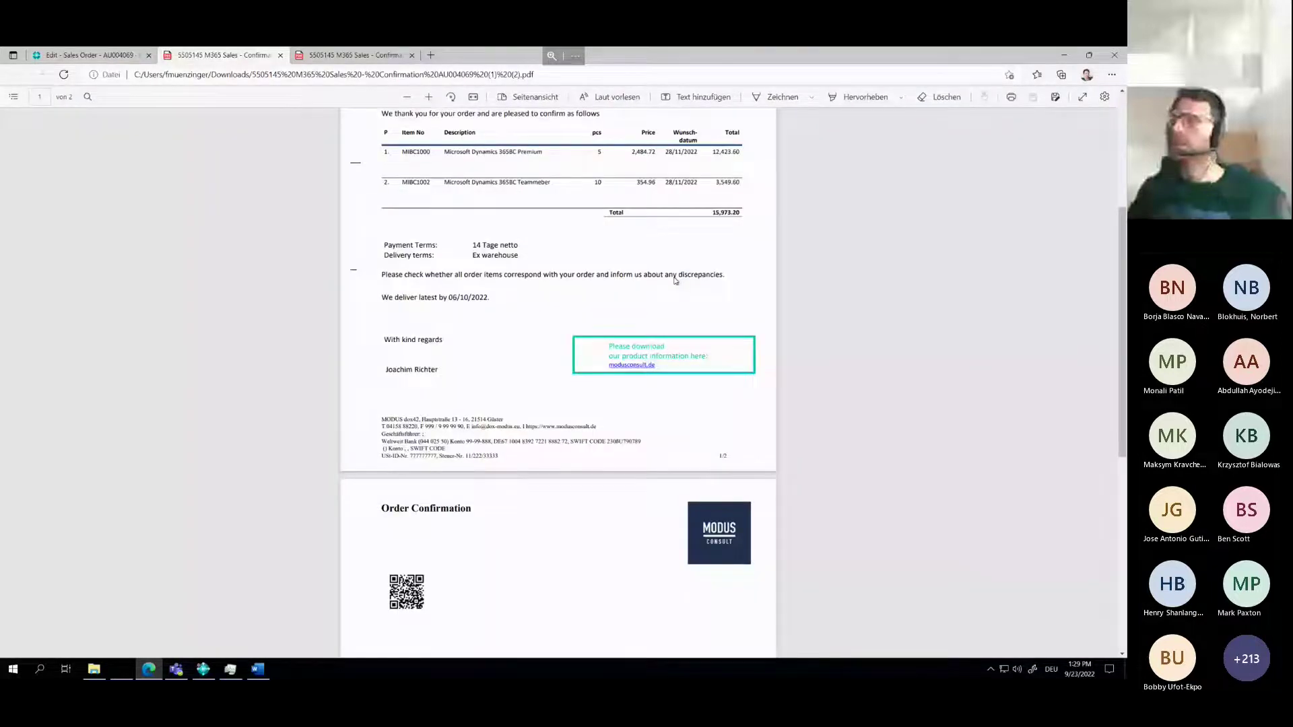
{"action": "scroll", "coordinate": [414, 443], "scroll_direction": "down", "scroll_amount": 3}
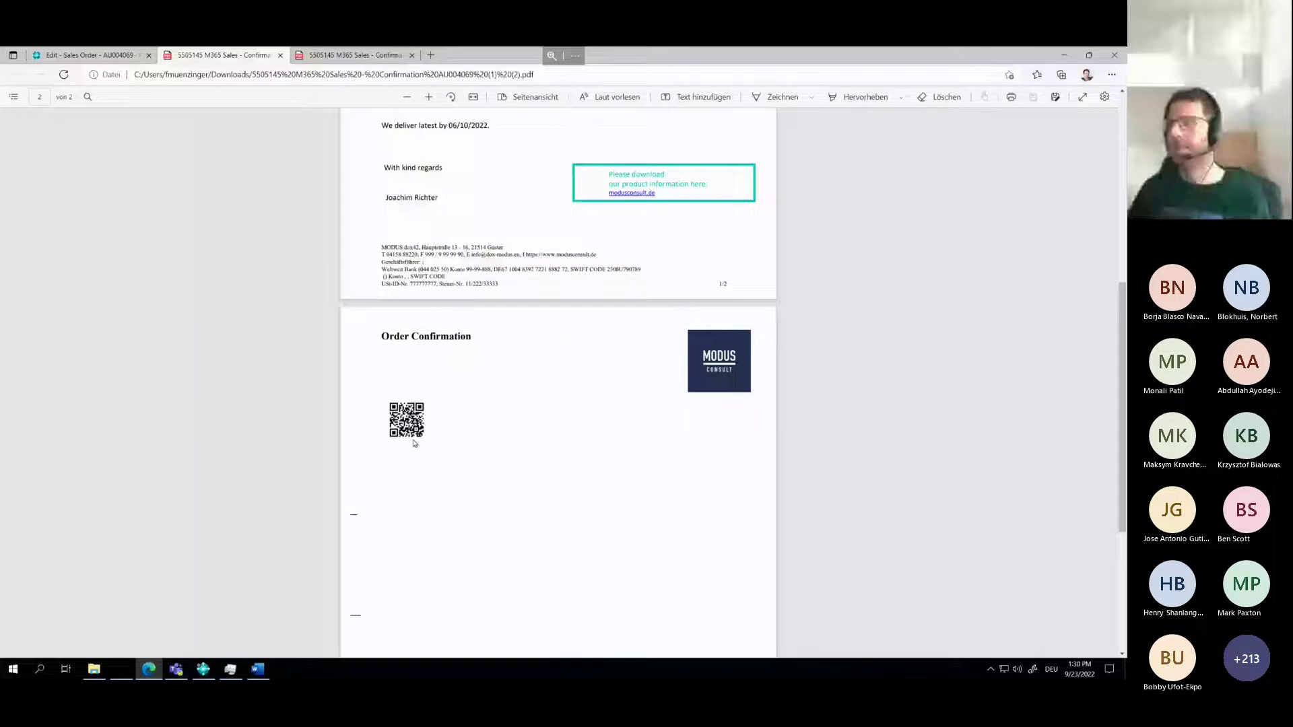
{"action": "scroll", "coordinate": [414, 442], "scroll_direction": "up", "scroll_amount": 5}
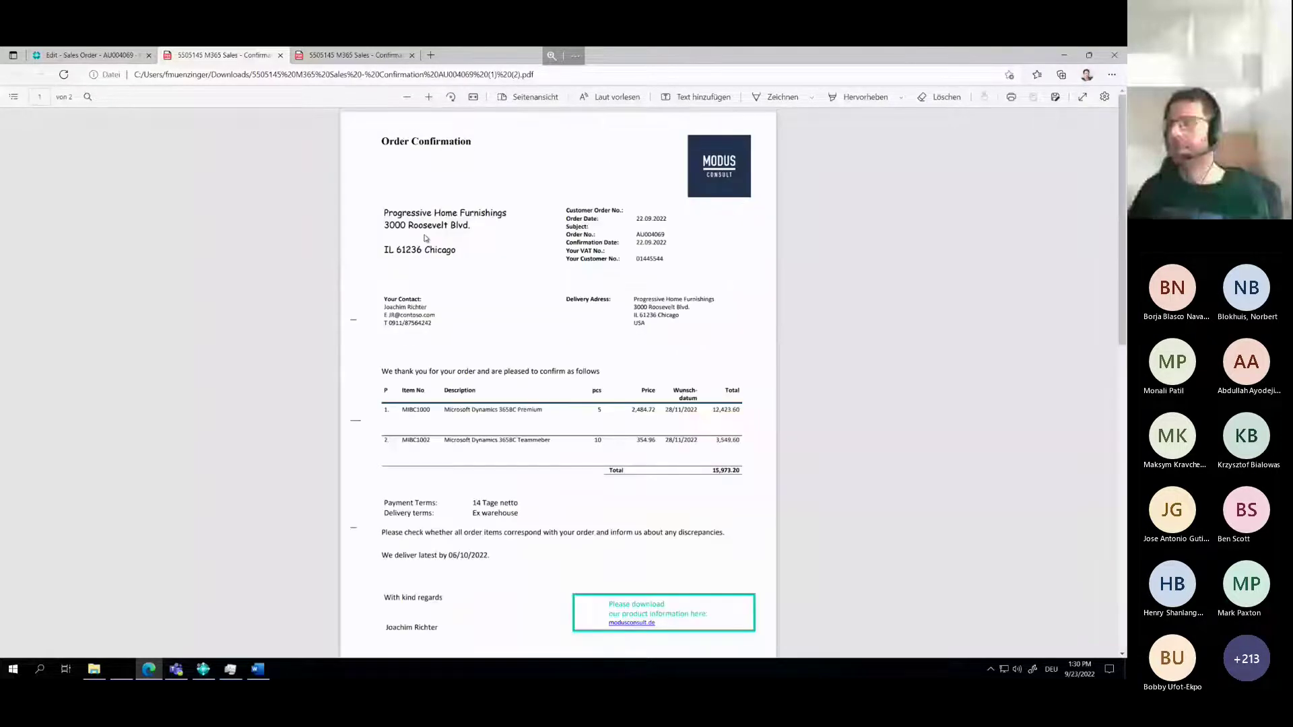
{"action": "scroll", "coordinate": [425, 238], "scroll_direction": "up", "scroll_amount": 2}
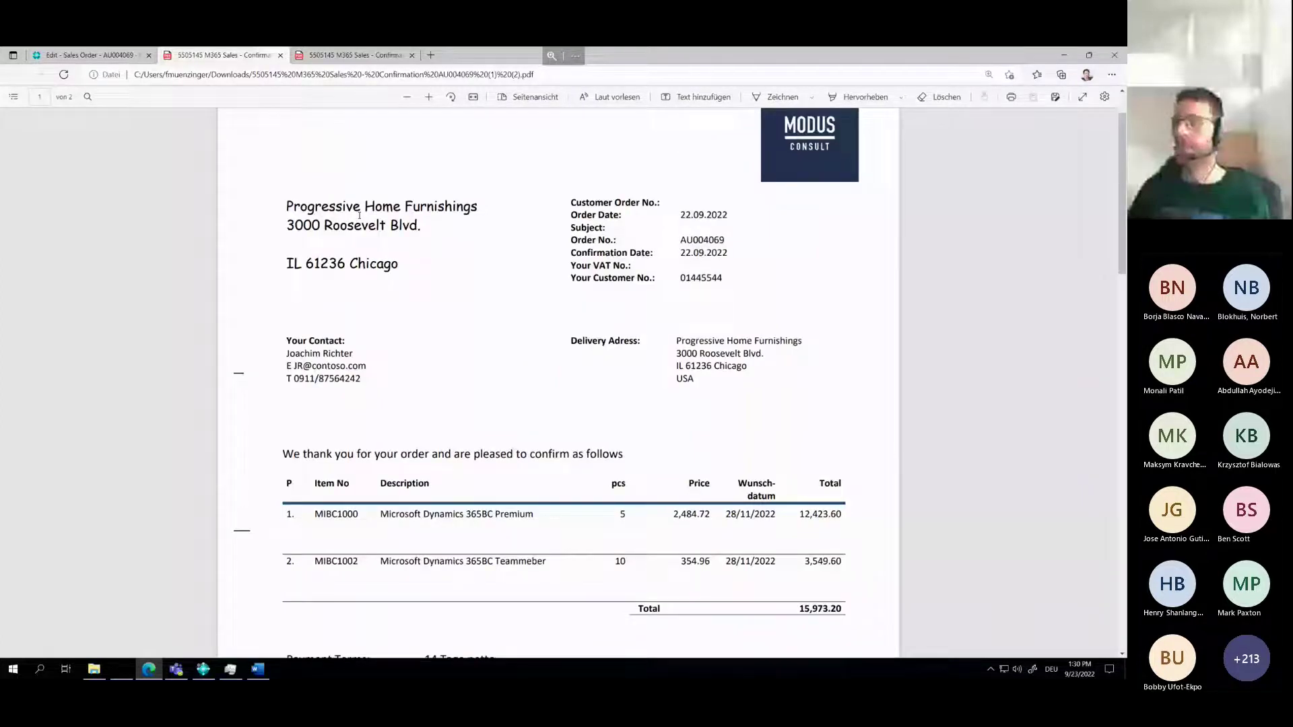
- Close the PDF and attached documents, then open Posted Sales Shipments from the Role Center
{"action": "left_click", "coordinate": [281, 55]}
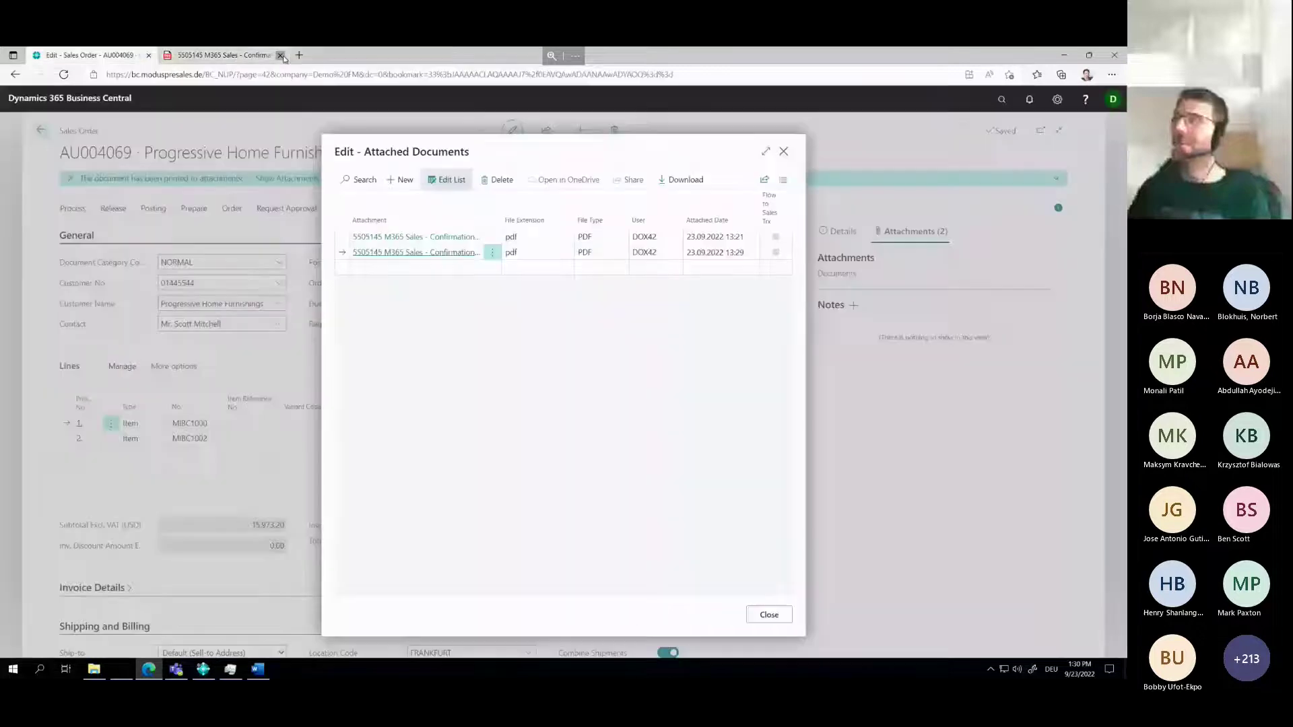
{"action": "key", "text": "Escape"}
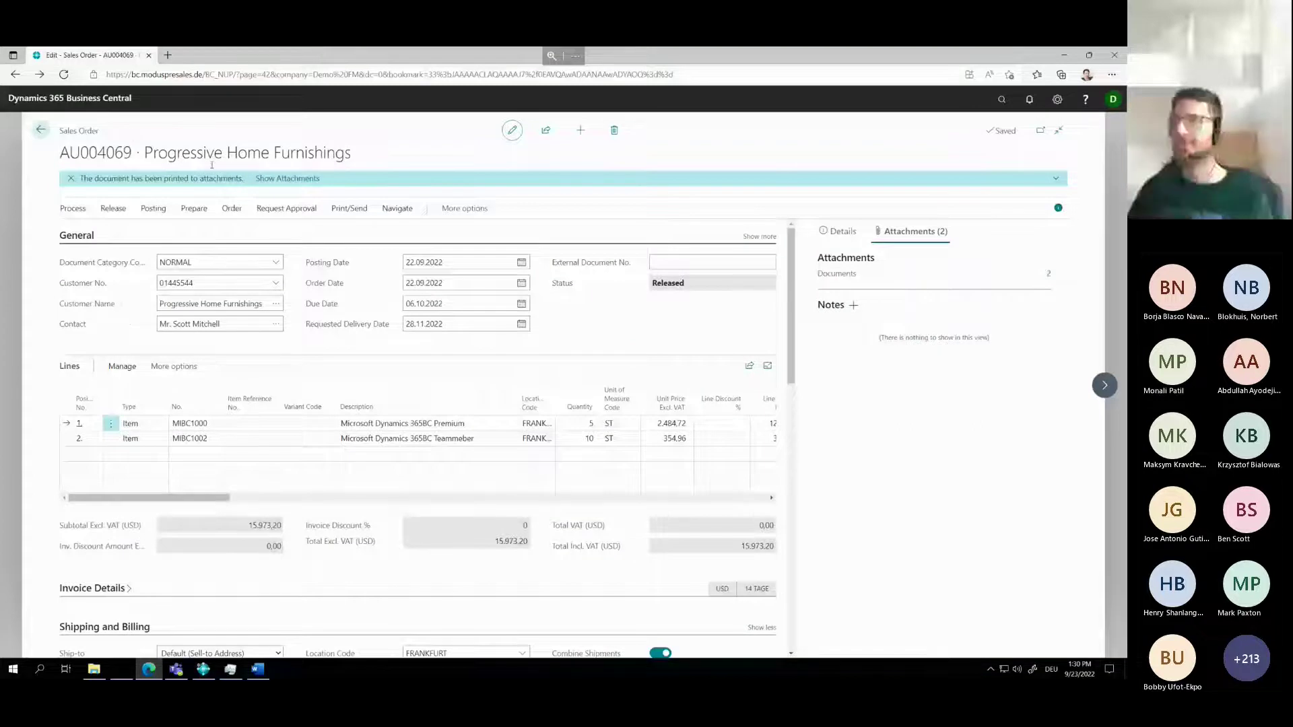
{"action": "left_click", "coordinate": [42, 130]}
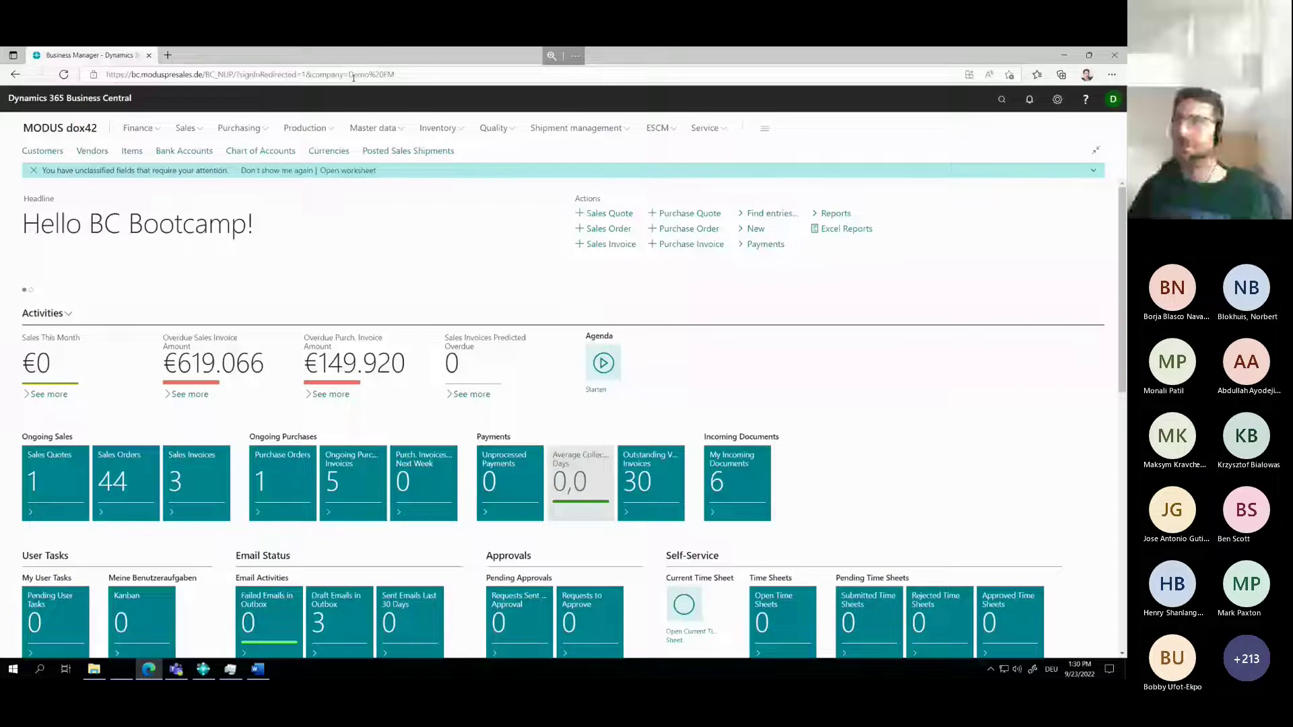
{"action": "left_click", "coordinate": [387, 158]}
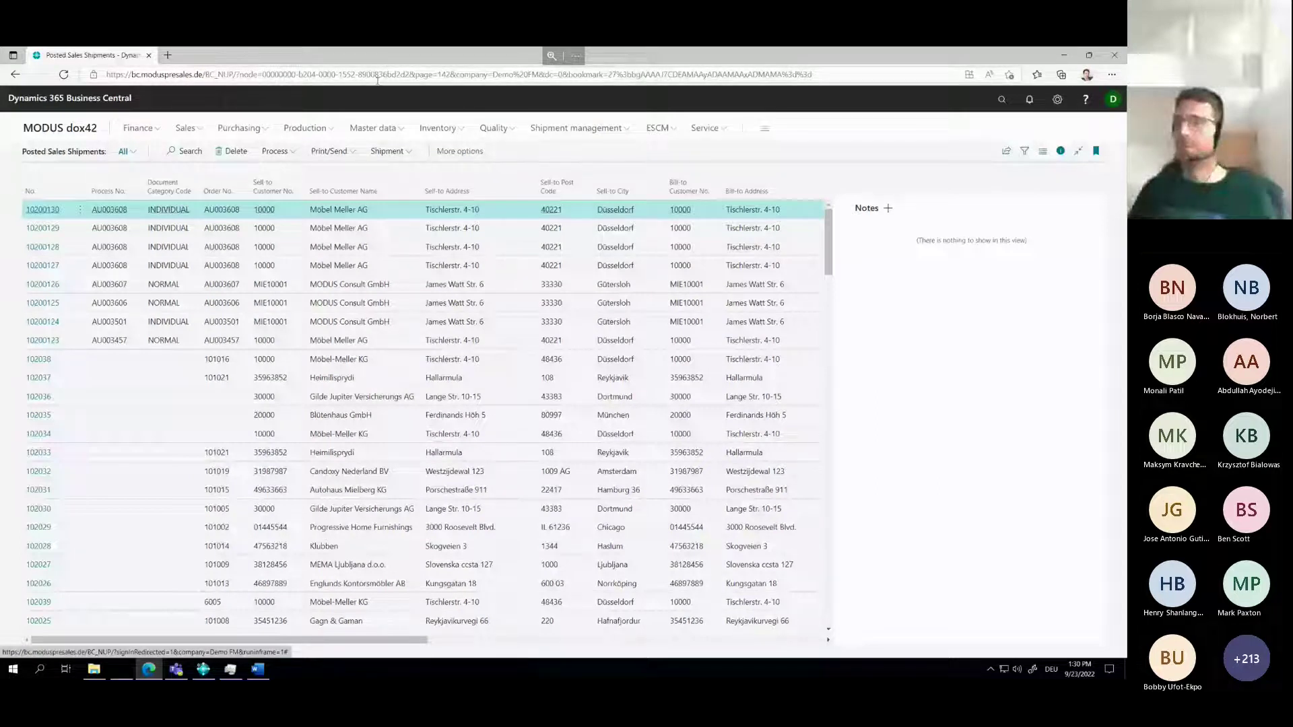
{"action": "mouse_move", "coordinate": [99, 471]}
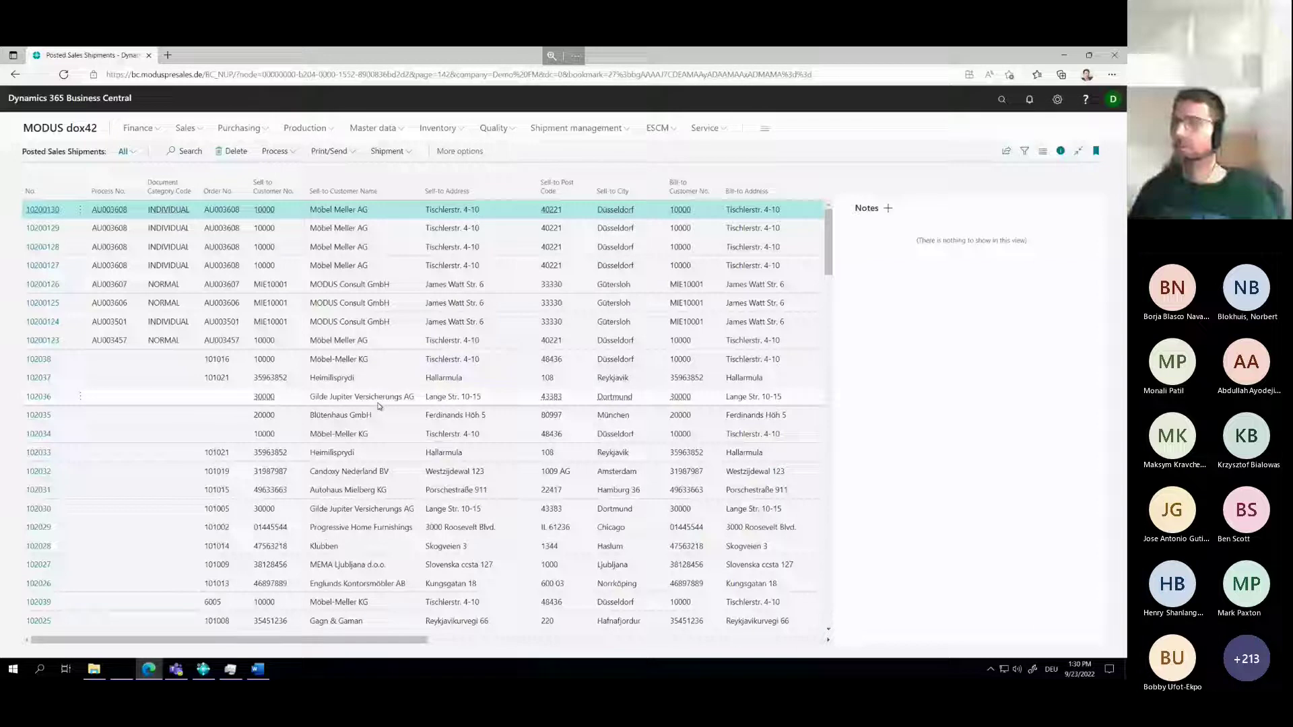
- Open shipment 102032 and resize the browser window leftward beside the Zpl Printer
{"action": "left_click", "coordinate": [99, 470]}
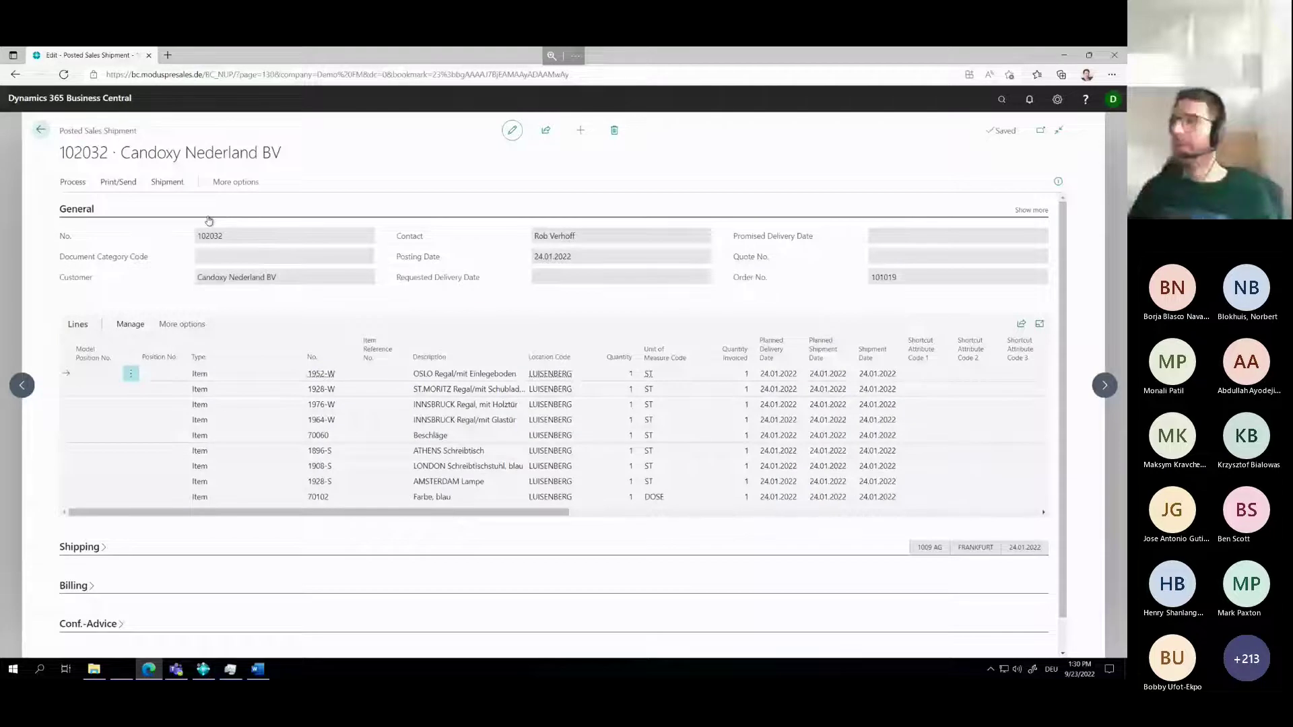
{"action": "left_click_drag", "start_coordinate": [379, 55], "coordinate": [379, 145]}
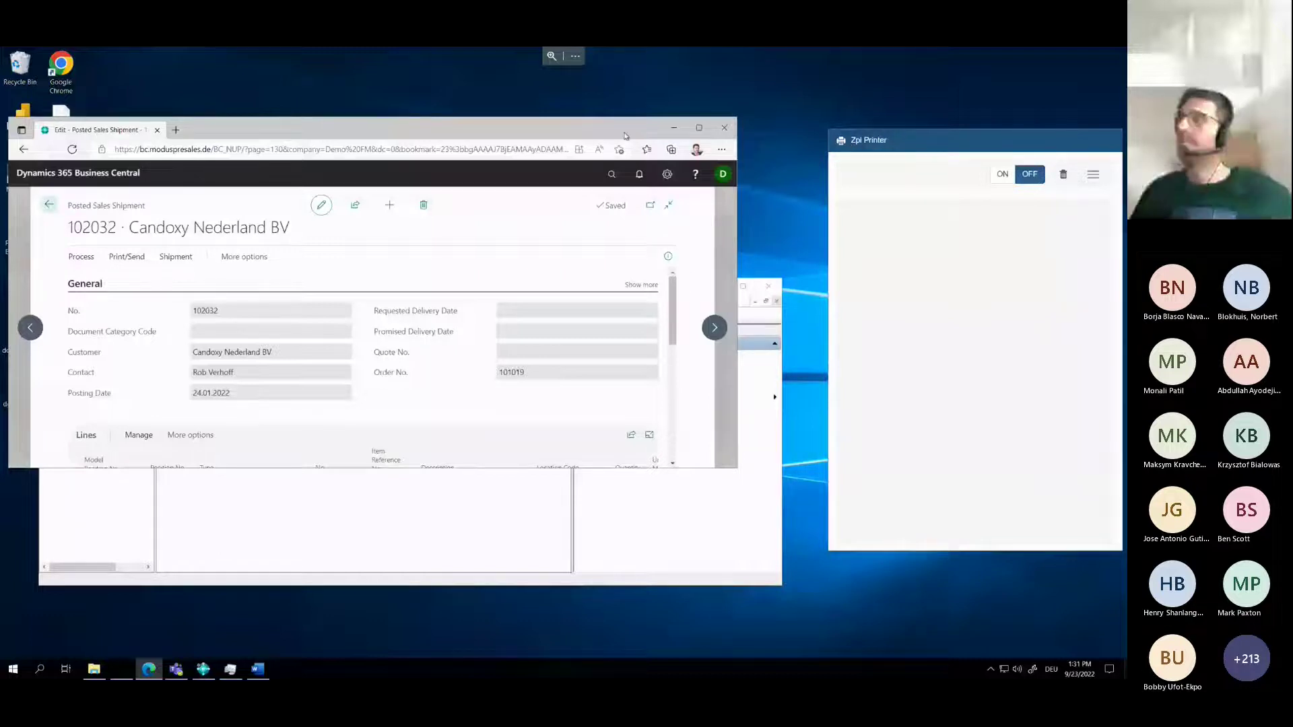
{"action": "left_click_drag", "start_coordinate": [626, 134], "coordinate": [1, 142]}
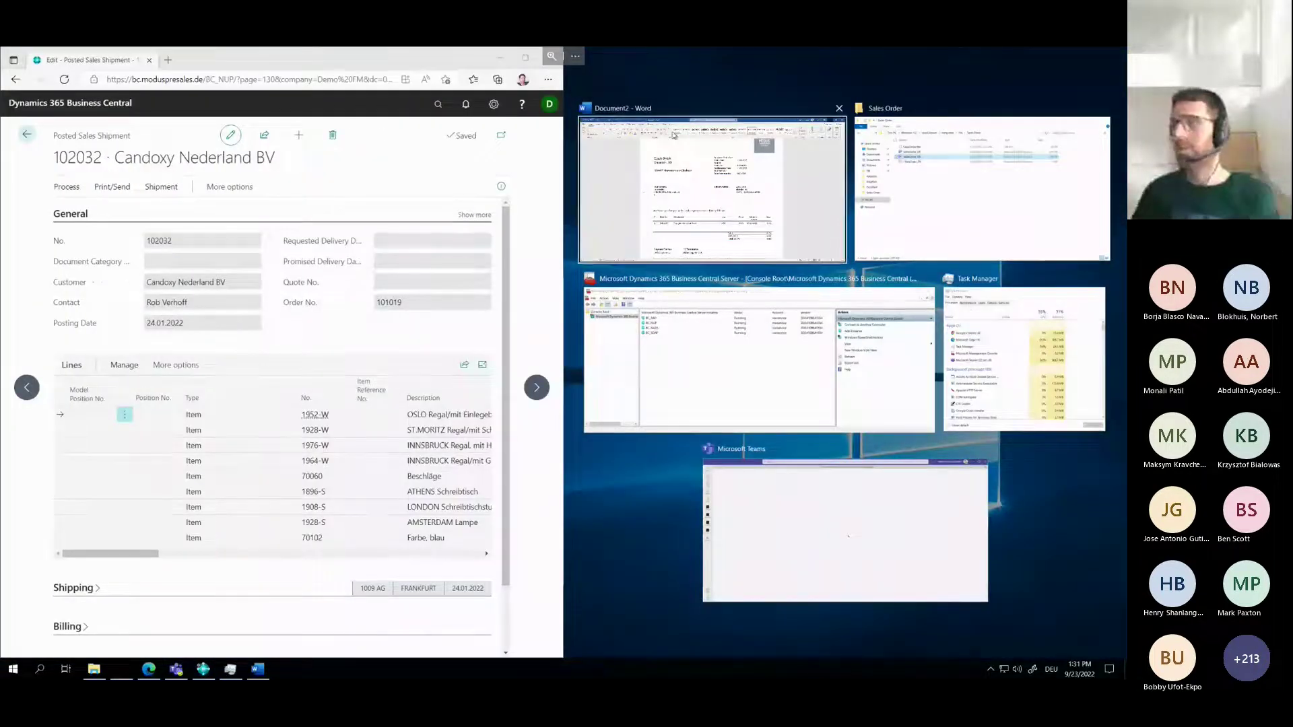
{"action": "mouse_move", "coordinate": [713, 190]}
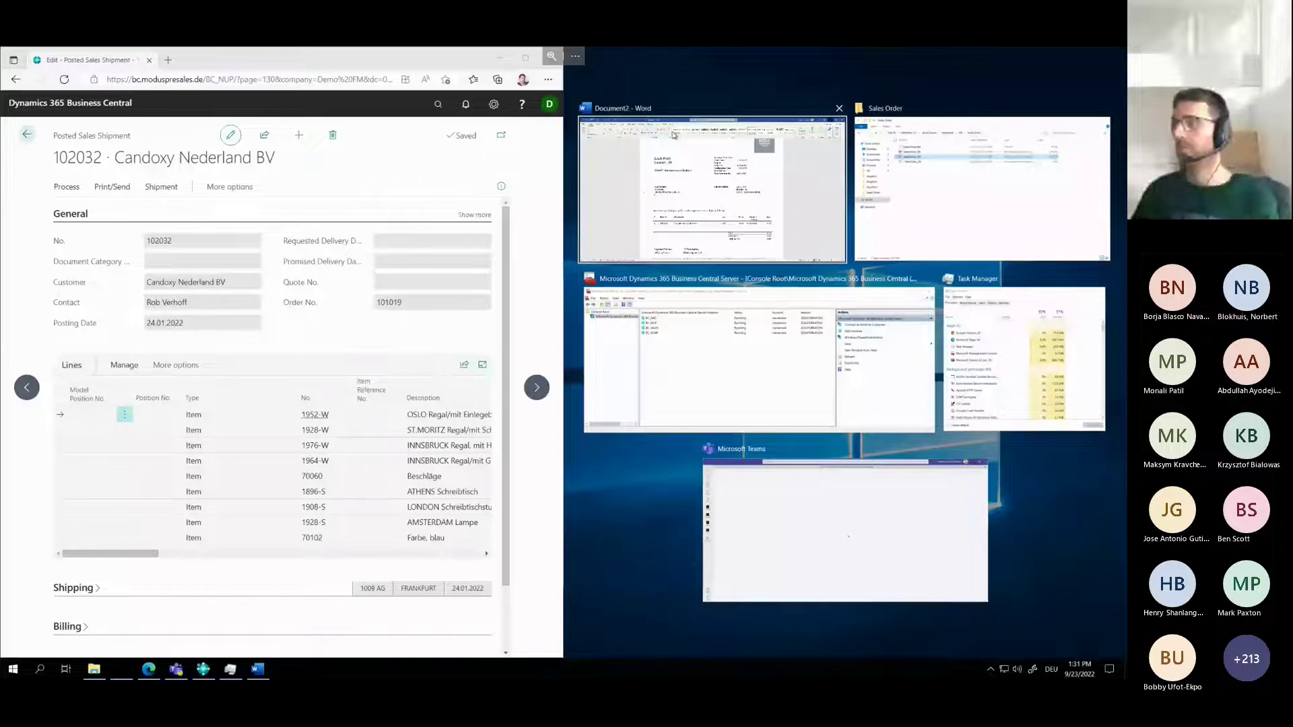
{"action": "left_click_drag", "start_coordinate": [564, 177], "coordinate": [695, 178]}
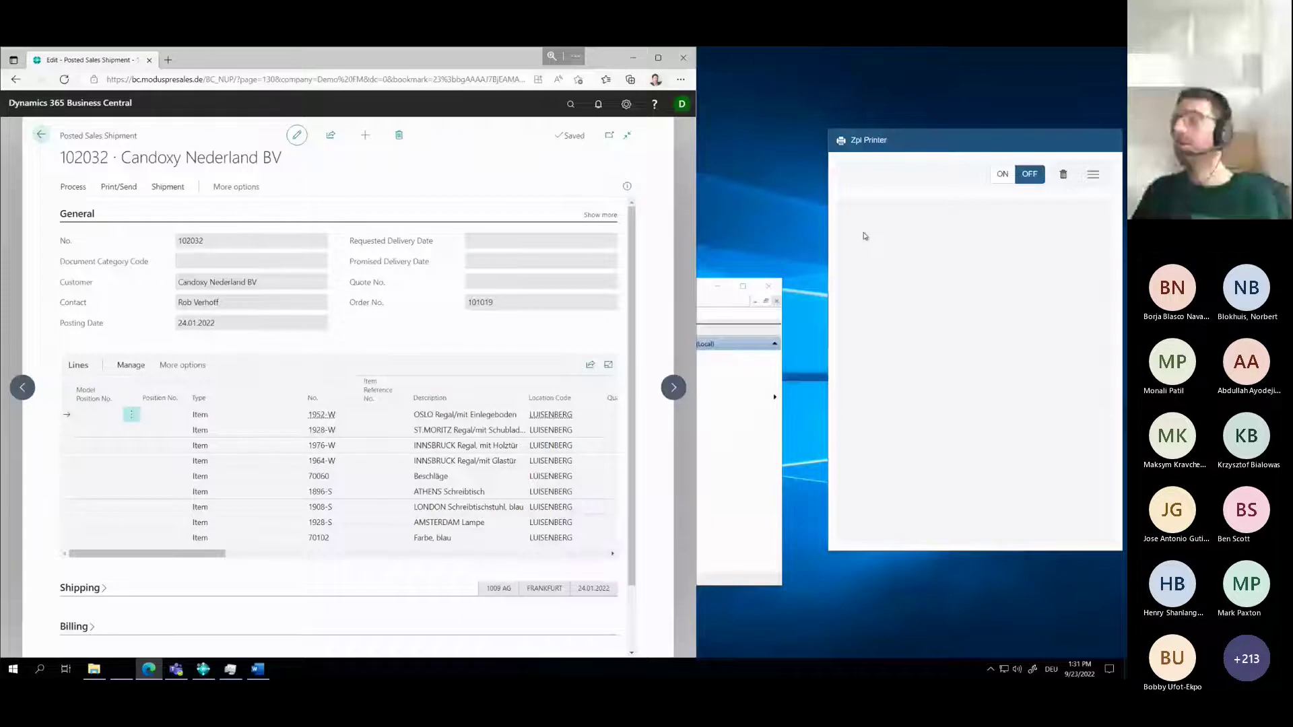
- Start the Zpl Printer and print a shipping label for shipment 102032
{"action": "left_click", "coordinate": [1002, 174]}
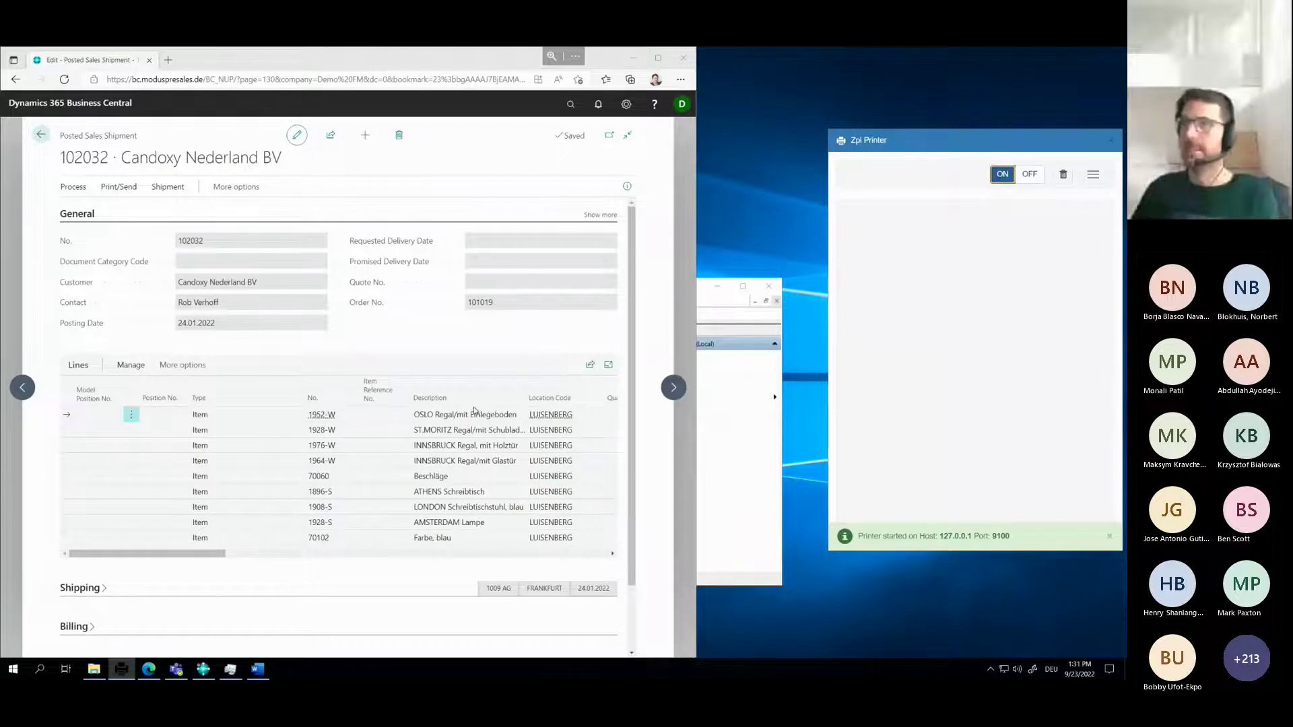
{"action": "left_click", "coordinate": [118, 187]}
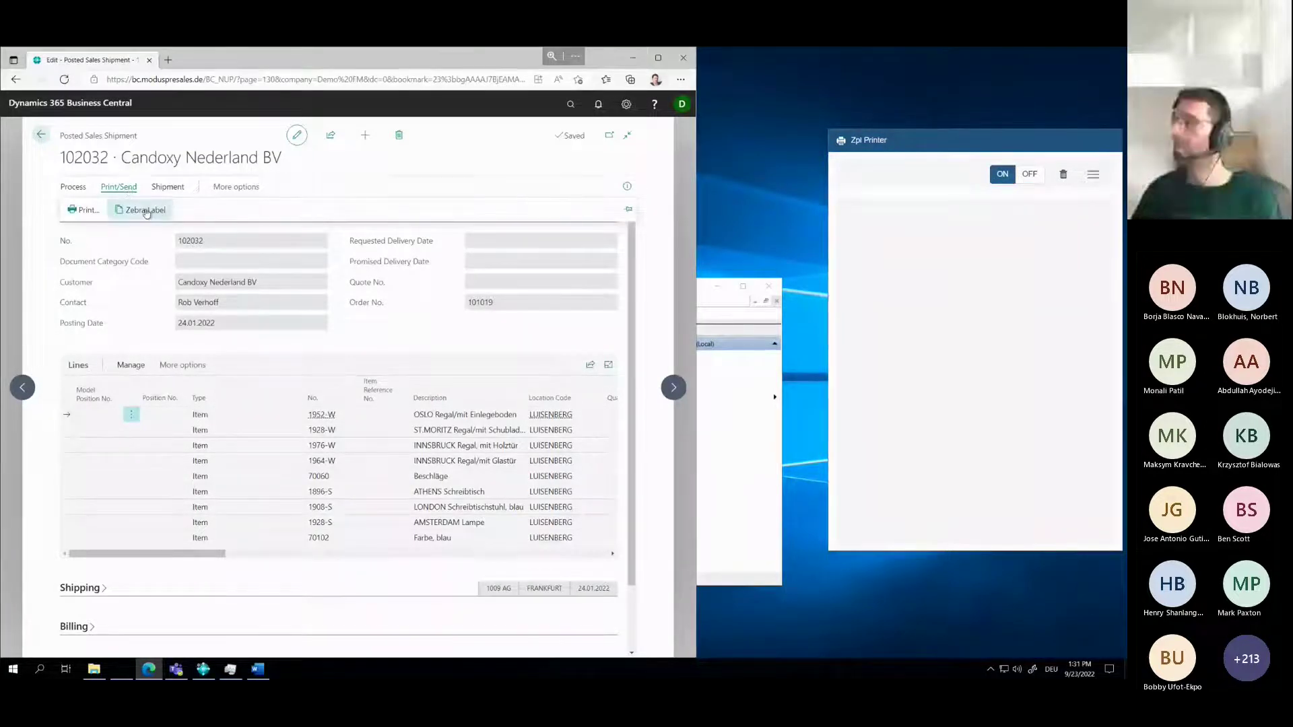
{"action": "left_click", "coordinate": [147, 210]}
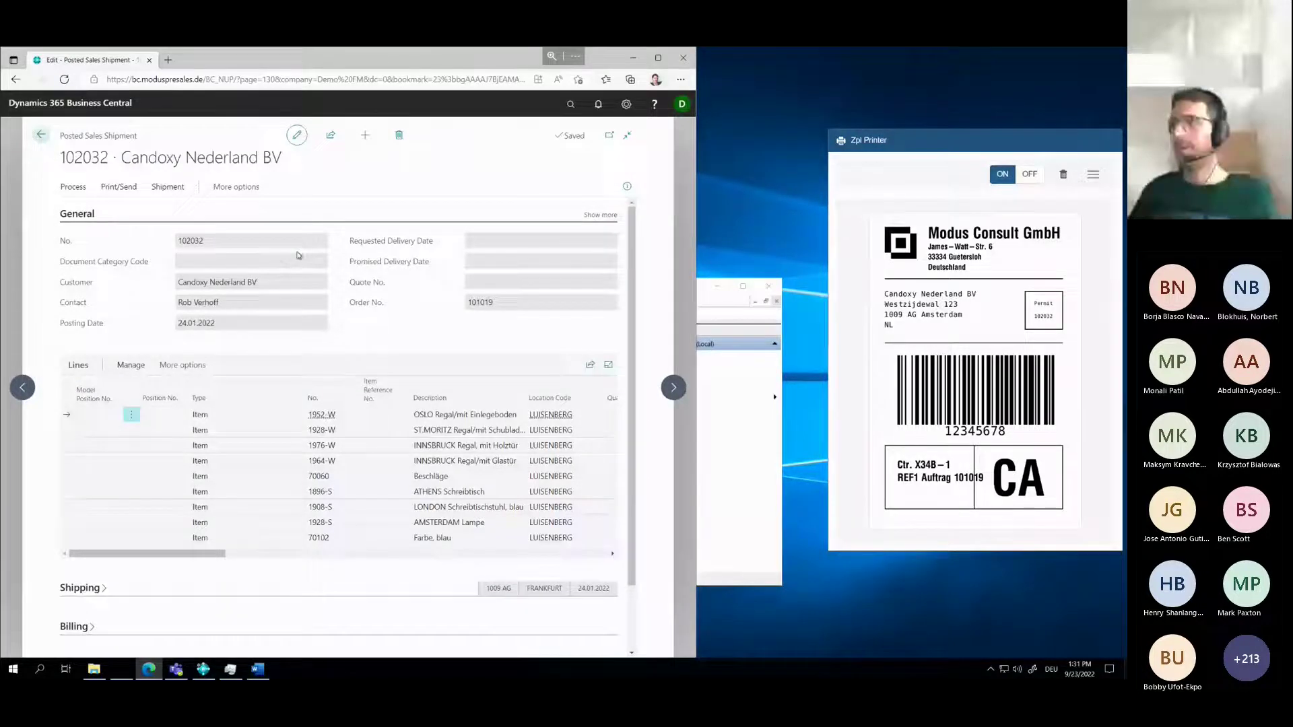
- Print a label for the next shipment, Autohaus Mielberg KG, then reprint the previous one
{"action": "left_click", "coordinate": [673, 388]}
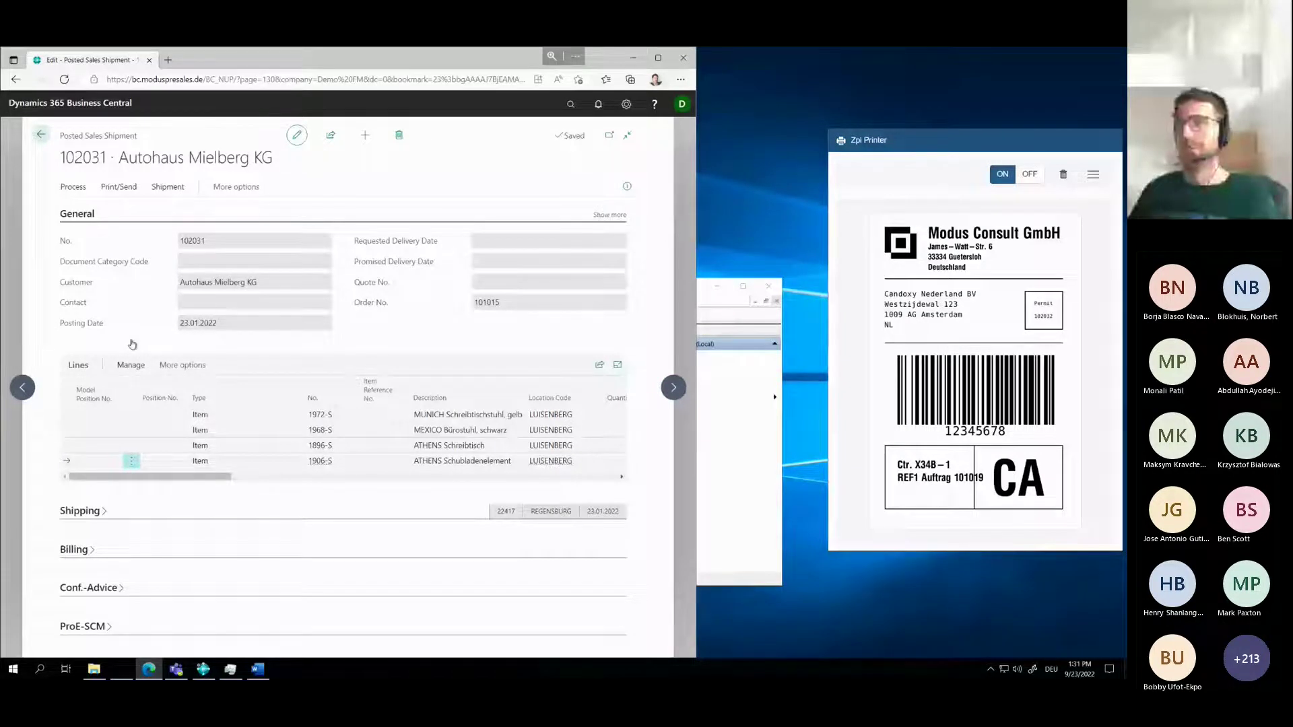
{"action": "left_click", "coordinate": [118, 187]}
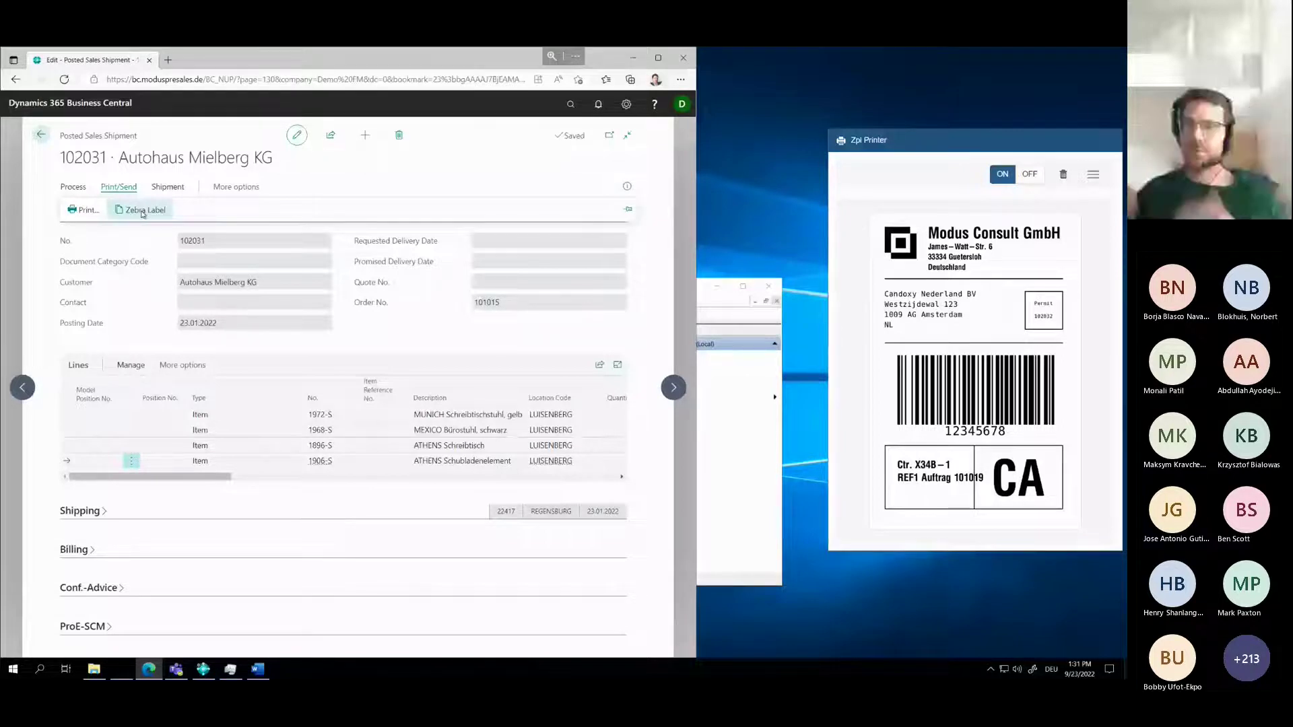
{"action": "left_click", "coordinate": [142, 210]}
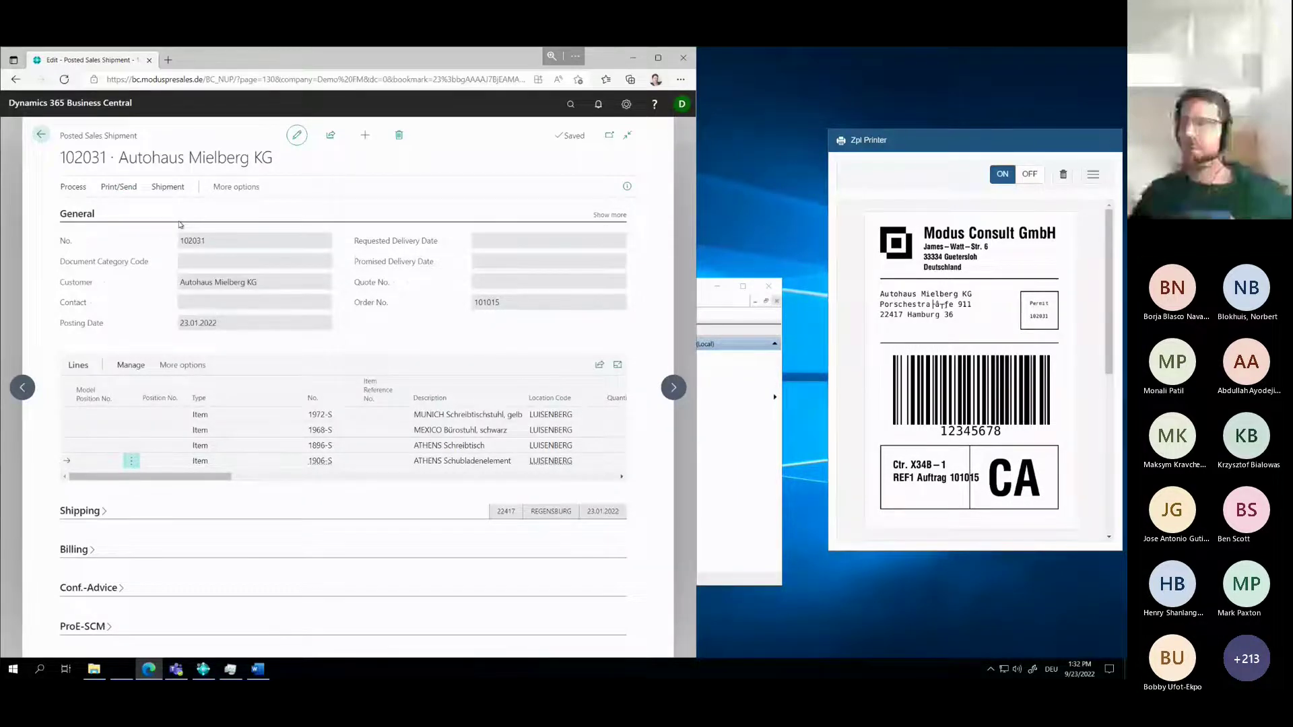
{"action": "left_click", "coordinate": [21, 387]}
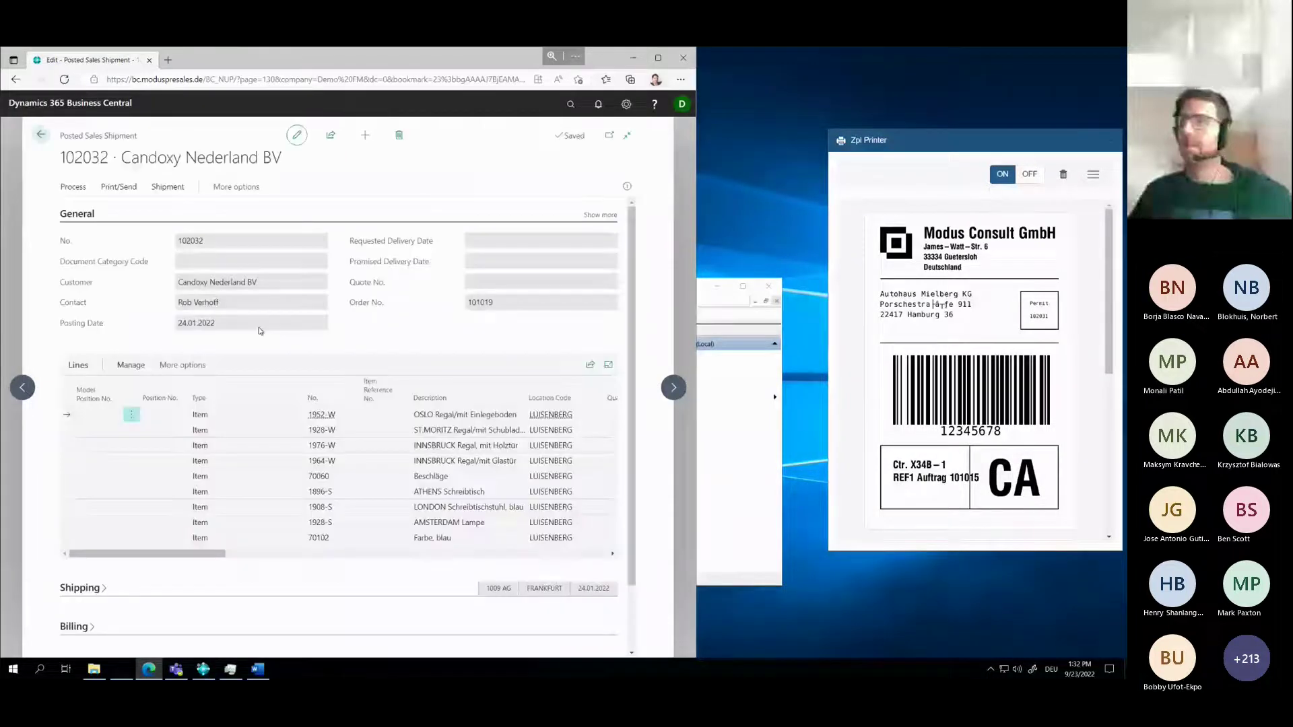
{"action": "left_click", "coordinate": [119, 187]}
{"action": "left_click", "coordinate": [136, 209]}
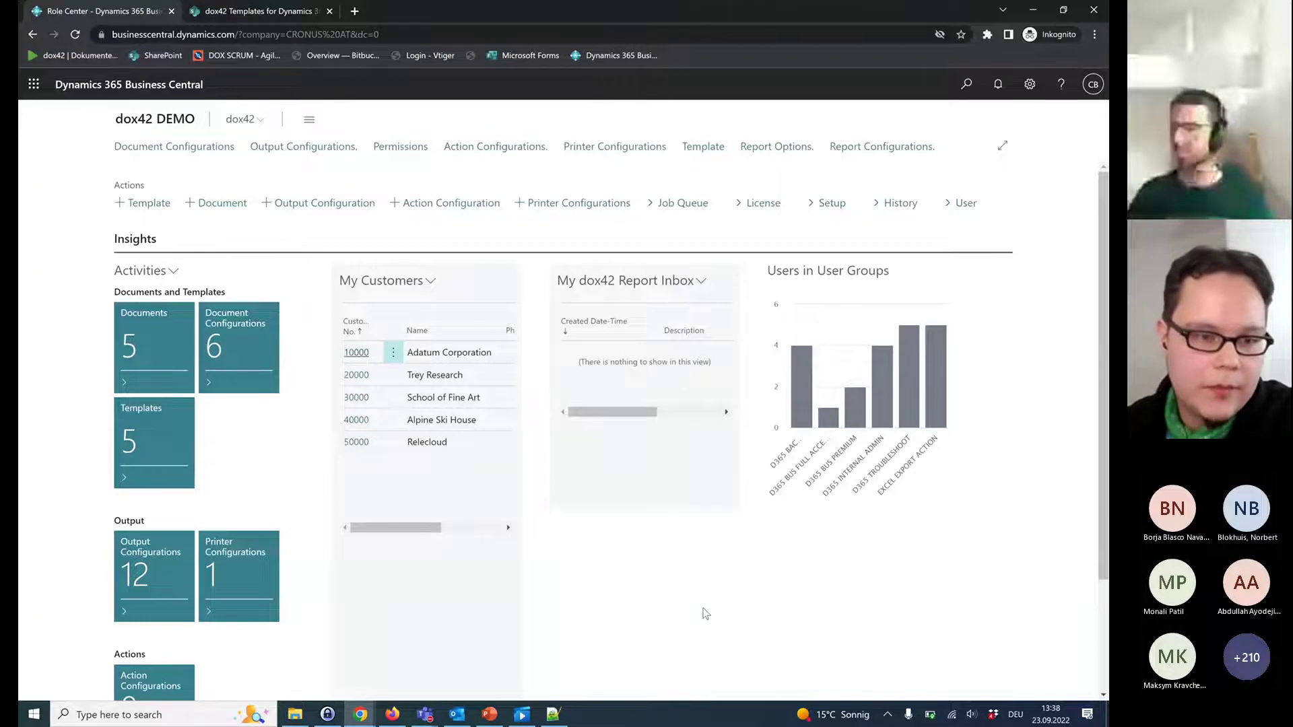
{"action": "scroll", "coordinate": [704, 613], "scroll_direction": "down", "scroll_amount": 1}
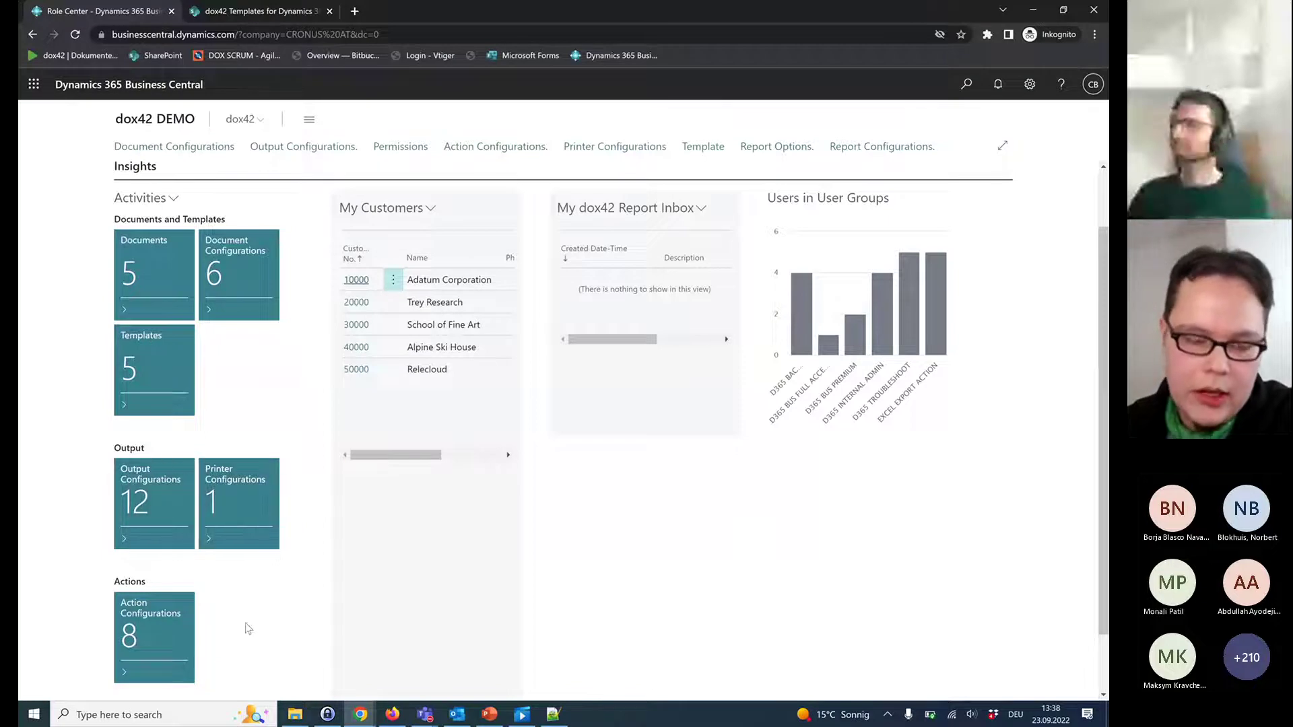
{"action": "scroll", "coordinate": [247, 628], "scroll_direction": "up", "scroll_amount": 1}
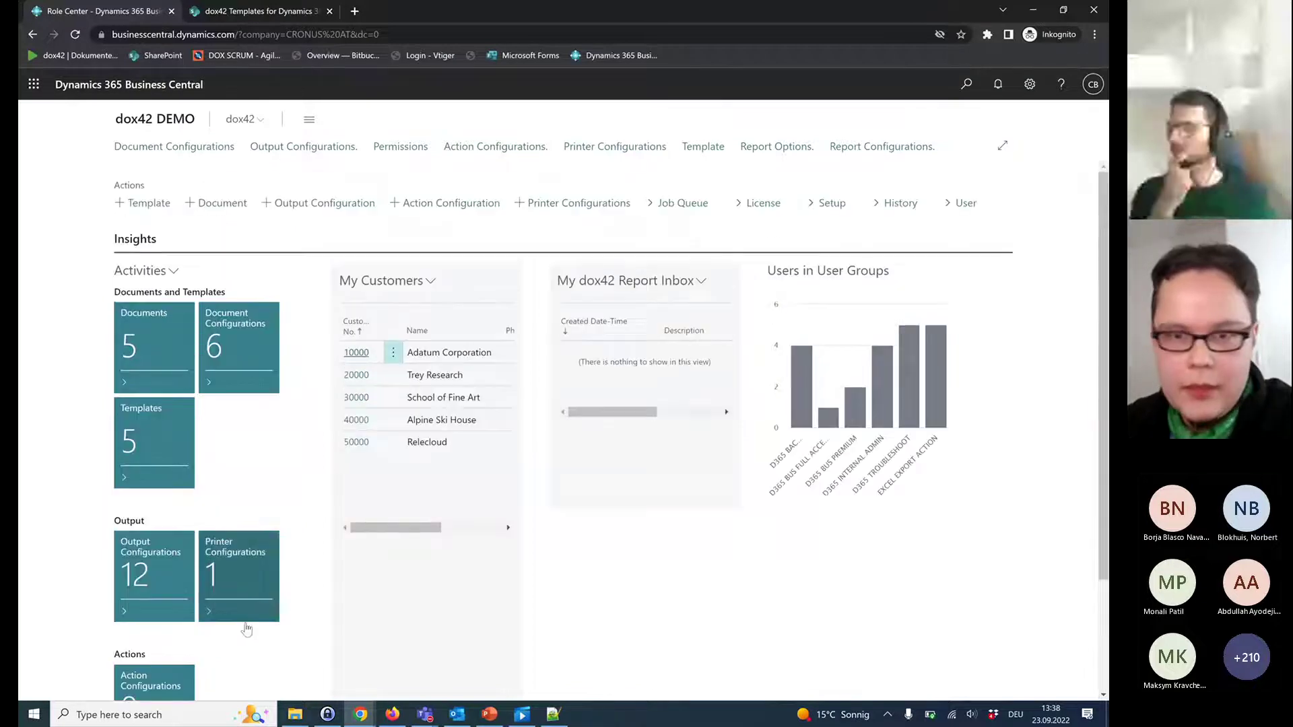
- Find the Jobs list through Tell me search and open JOB00010 Conference Room Deluxe
{"action": "left_click", "coordinate": [966, 87]}
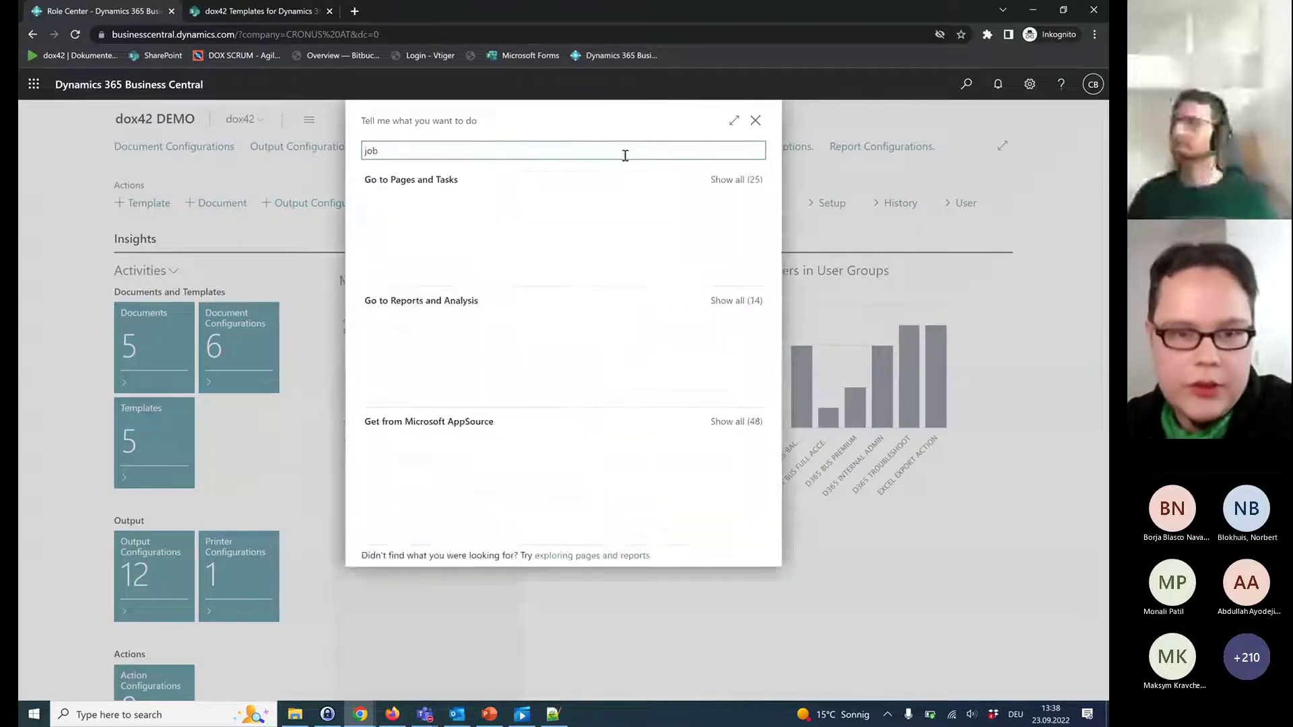
{"action": "left_click", "coordinate": [391, 347]}
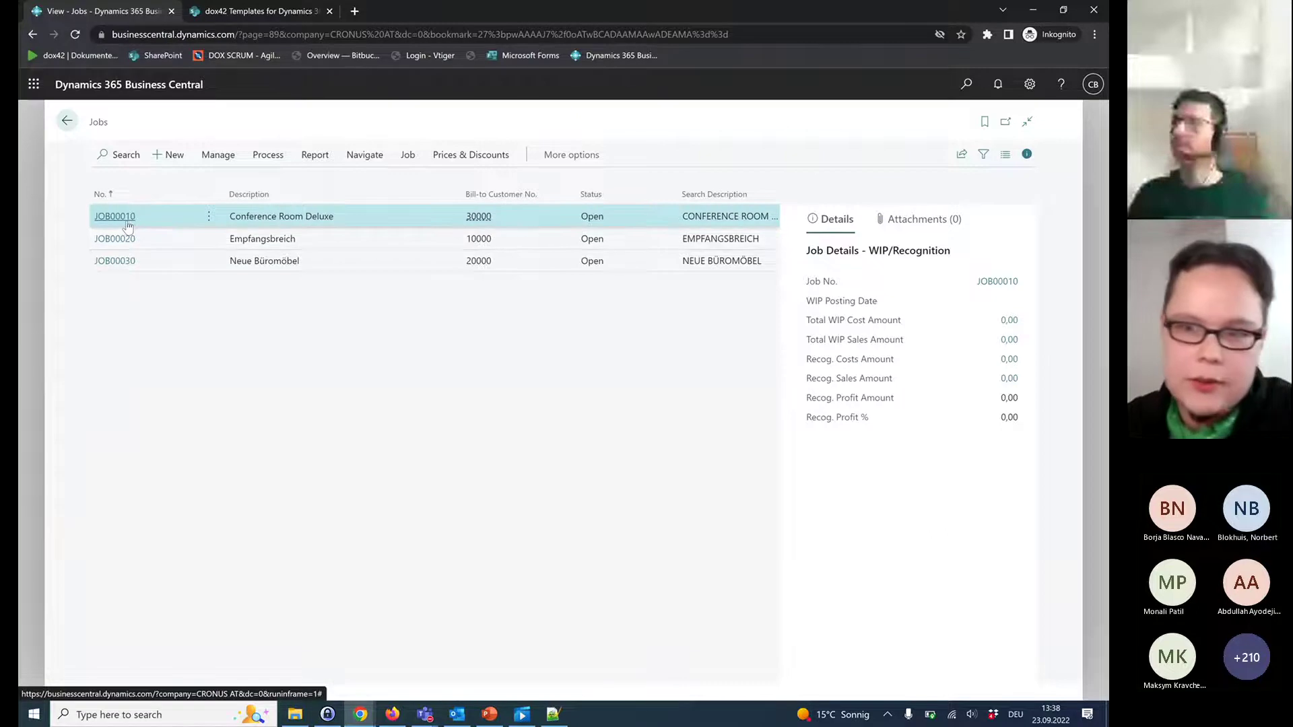
{"action": "left_click", "coordinate": [125, 219]}
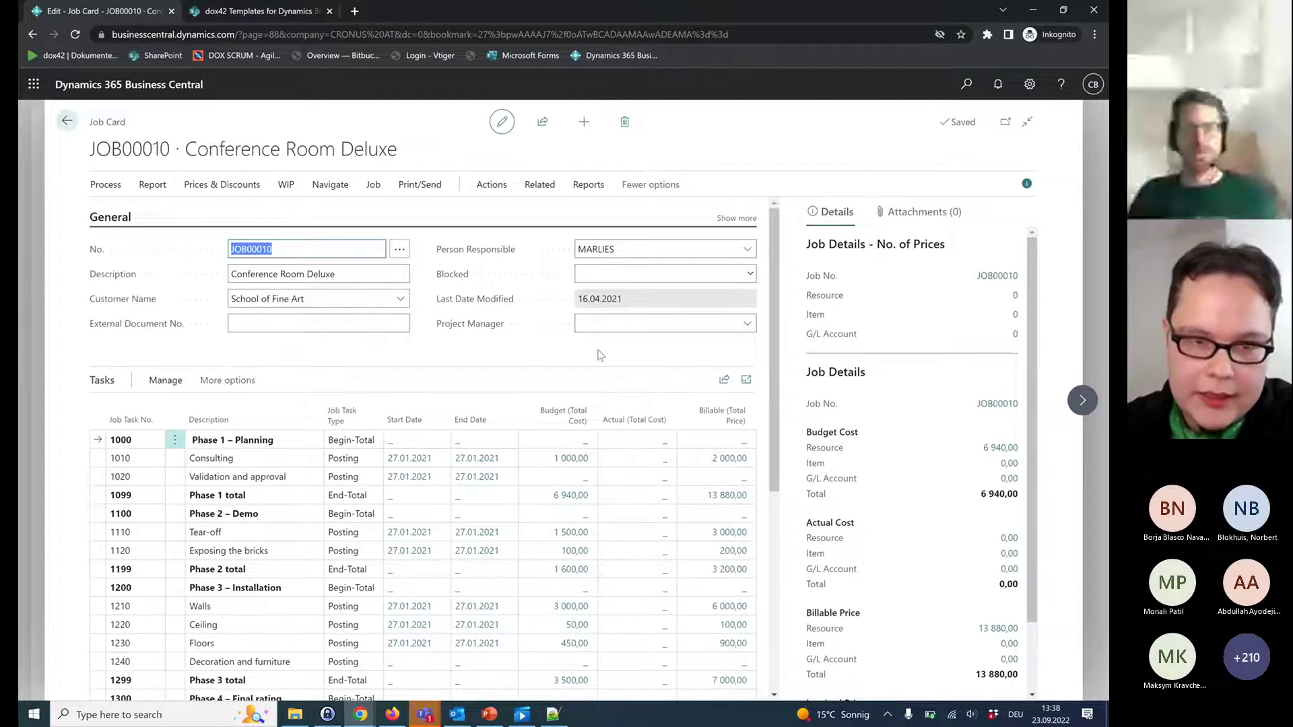
{"action": "scroll", "coordinate": [598, 355], "scroll_direction": "down", "scroll_amount": 2}
{"action": "scroll", "coordinate": [598, 354], "scroll_direction": "up", "scroll_amount": 2}
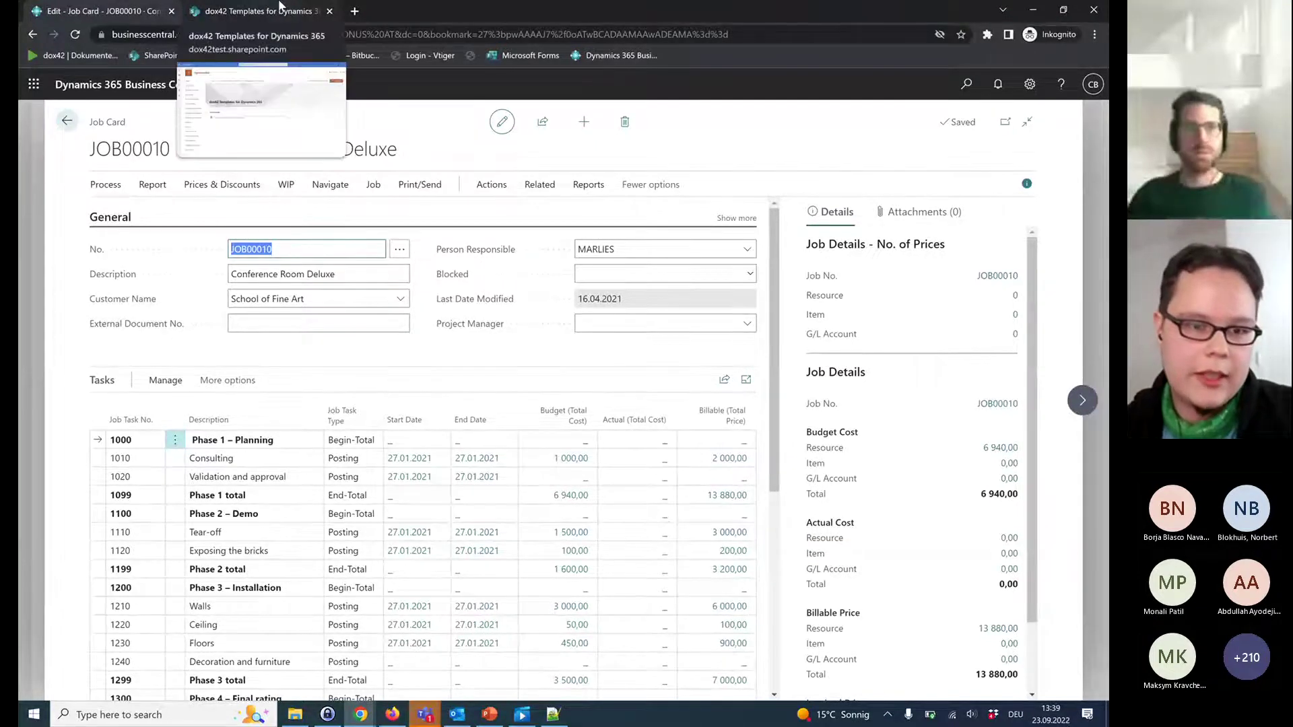
- Go to SharePoint's BusinessCentral_QuoteModules library and open its JOB00010 folder
{"action": "left_click", "coordinate": [282, 9]}
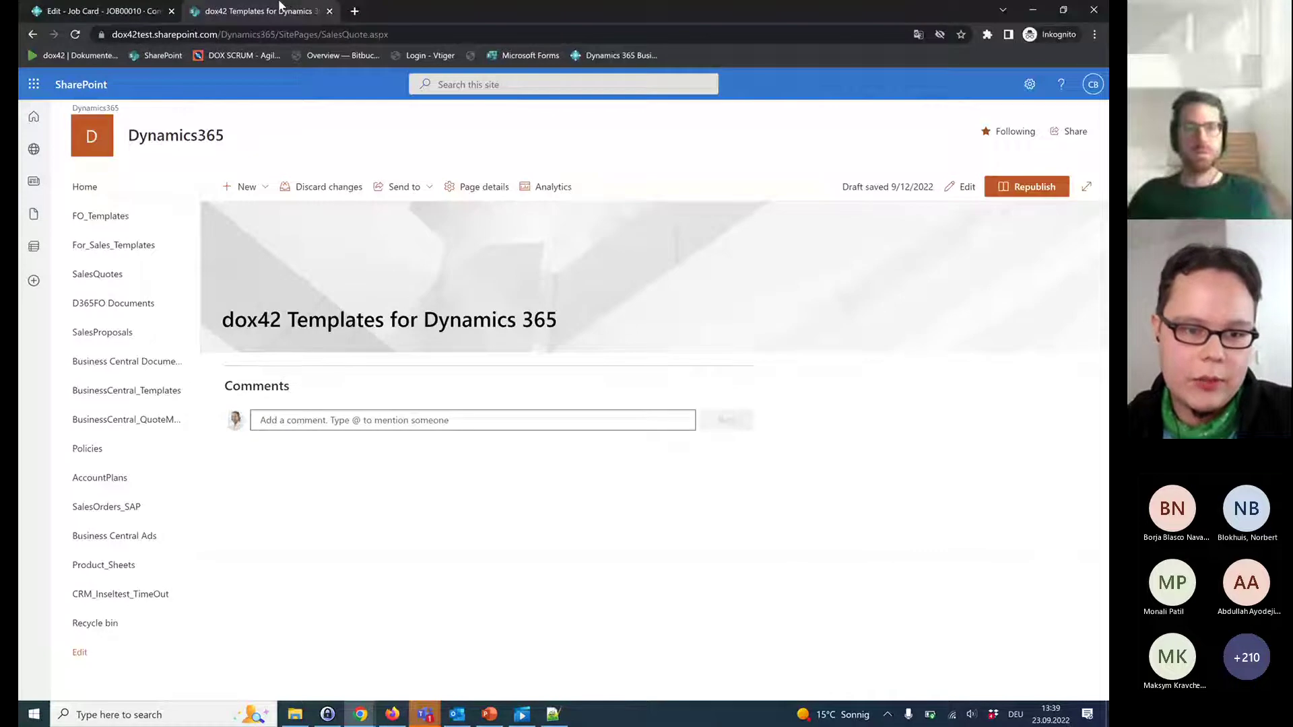
{"action": "left_click", "coordinate": [146, 420]}
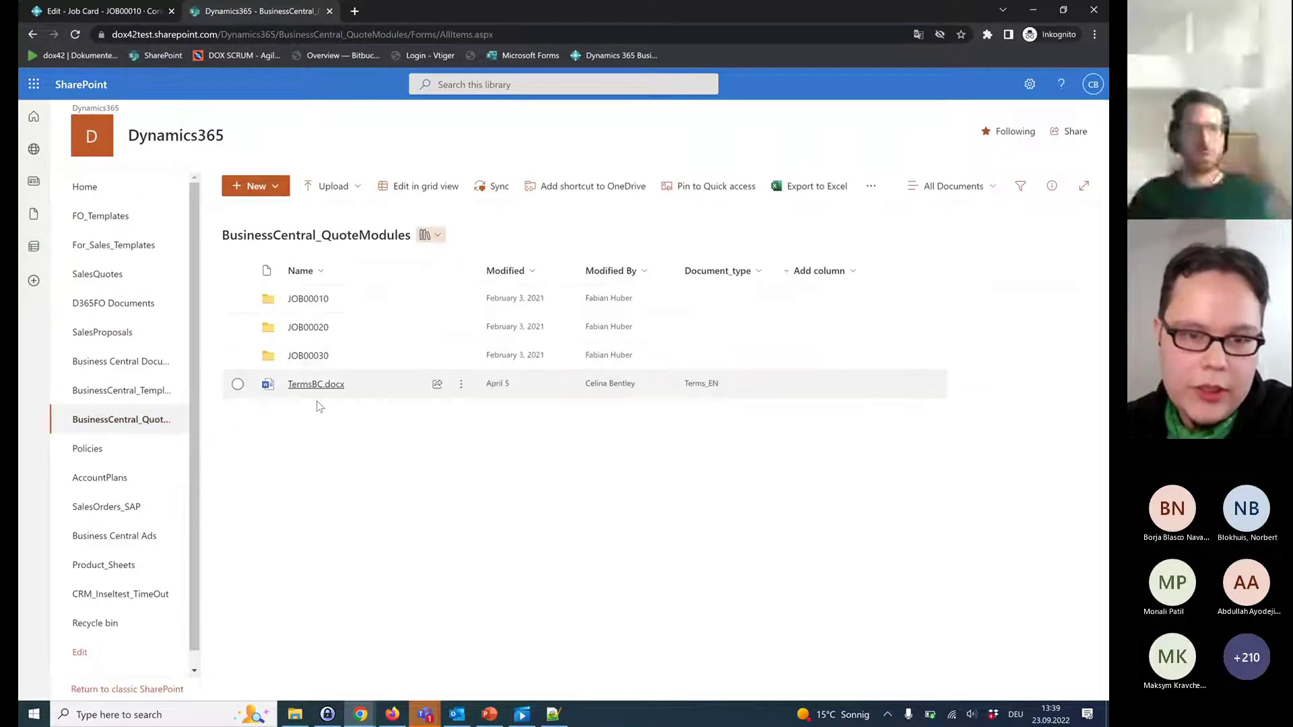
{"action": "left_click", "coordinate": [307, 299]}
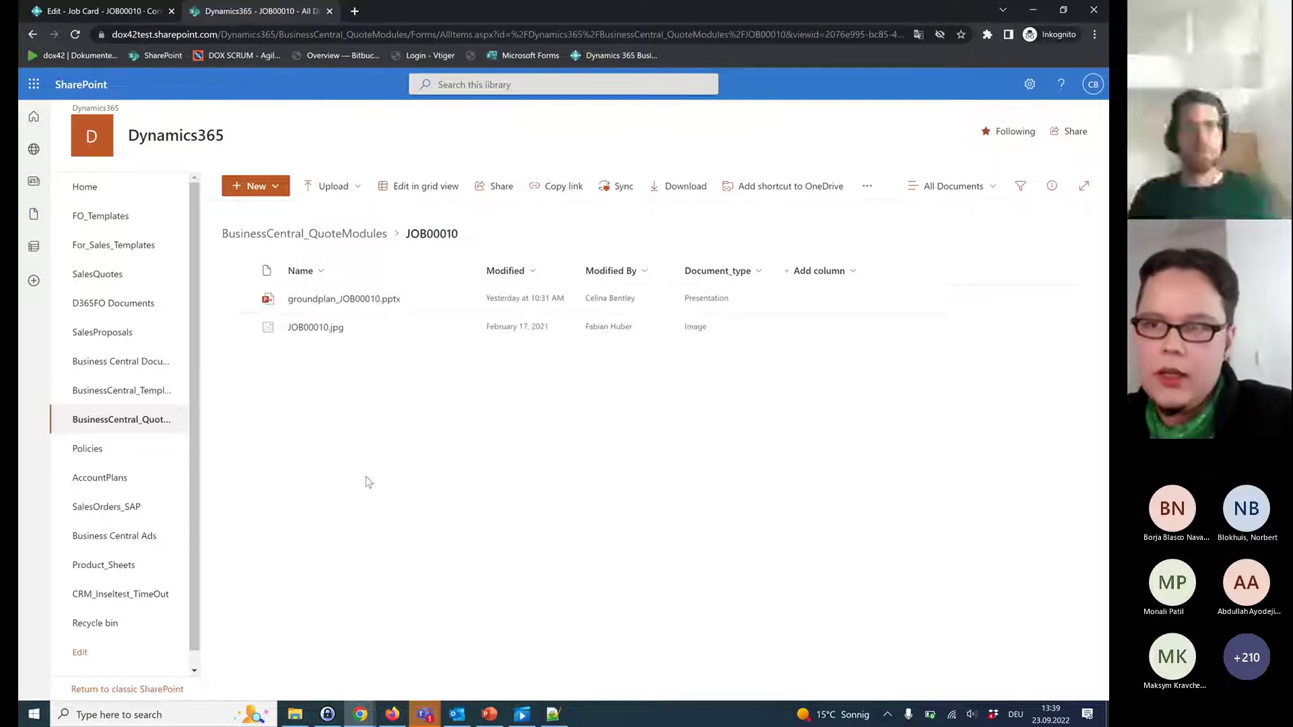
- Open groundplan_JOB00010.pptx and drag the table's lower-left chair down beside the plant
{"action": "left_click", "coordinate": [366, 303]}
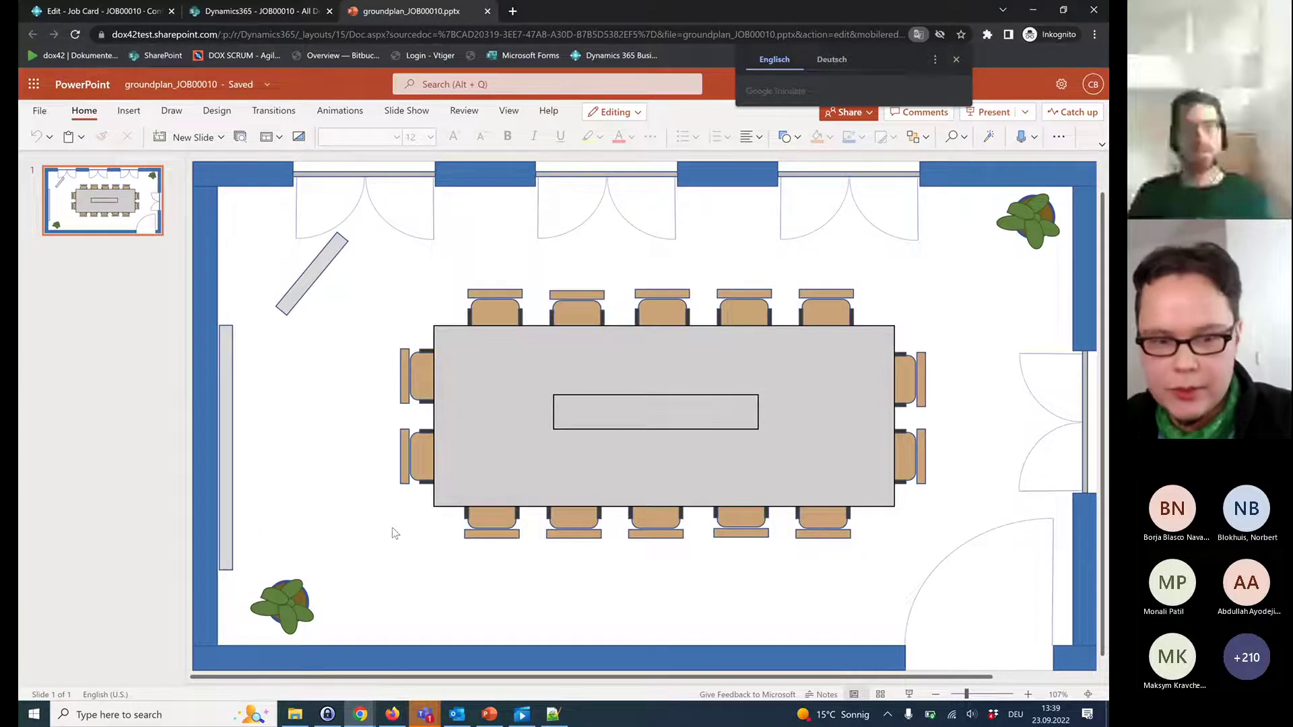
{"action": "mouse_move", "coordinate": [417, 457]}
{"action": "left_mouse_down"}
{"action": "mouse_move", "coordinate": [332, 583]}
{"action": "mouse_move", "coordinate": [269, 547]}
{"action": "left_mouse_up"}
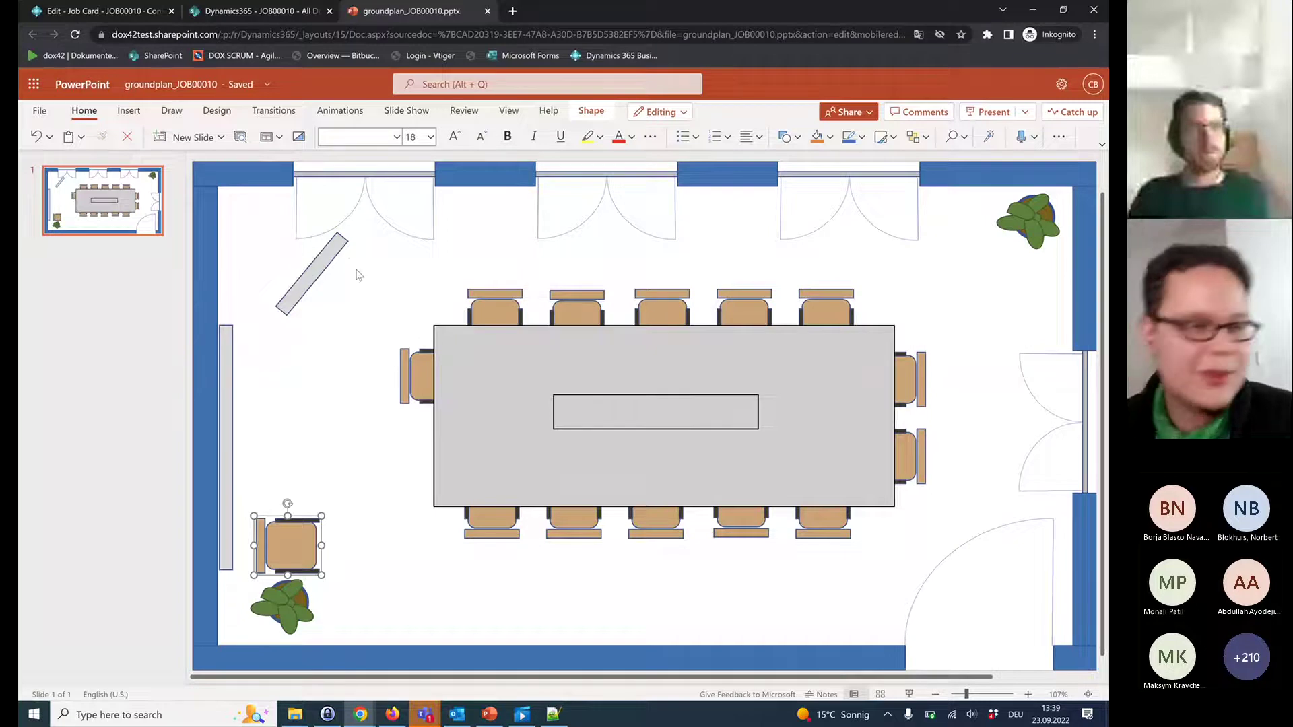
- Preview the JOB00010.jpg photo, then go to the BusinessCentral_Templates library
{"action": "left_click", "coordinate": [266, 11]}
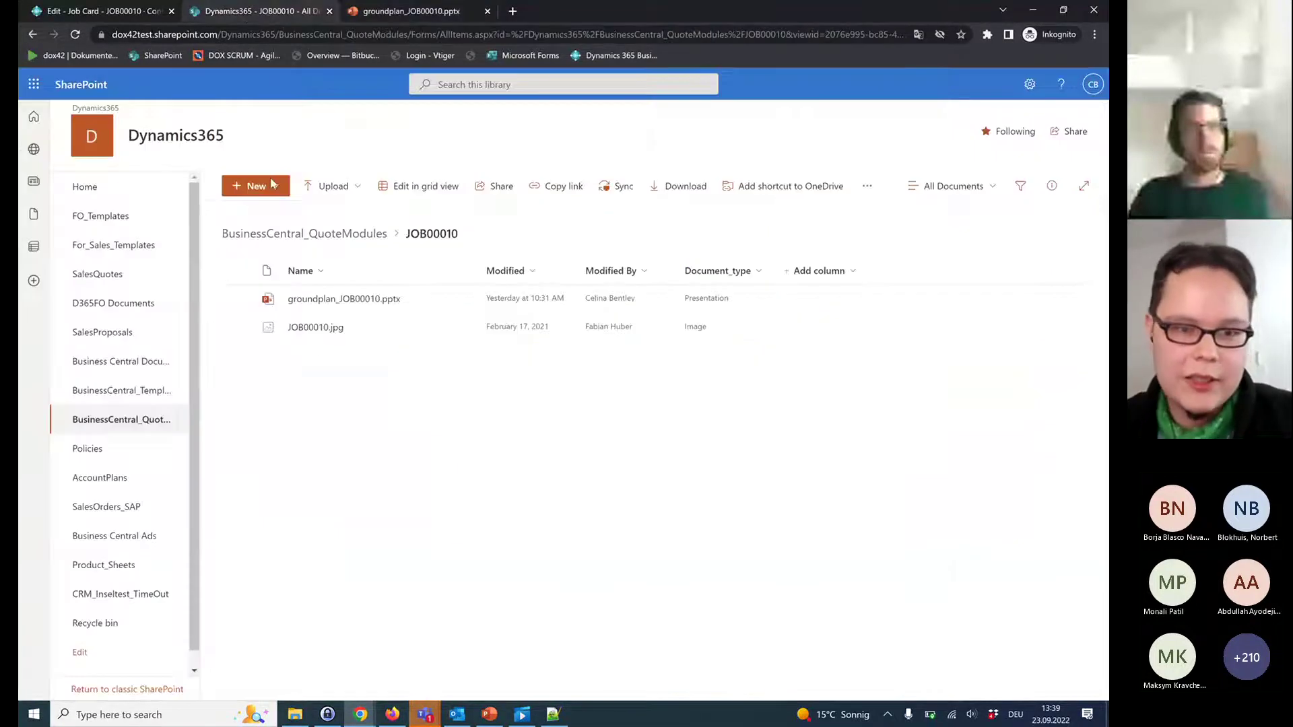
{"action": "left_click", "coordinate": [321, 329]}
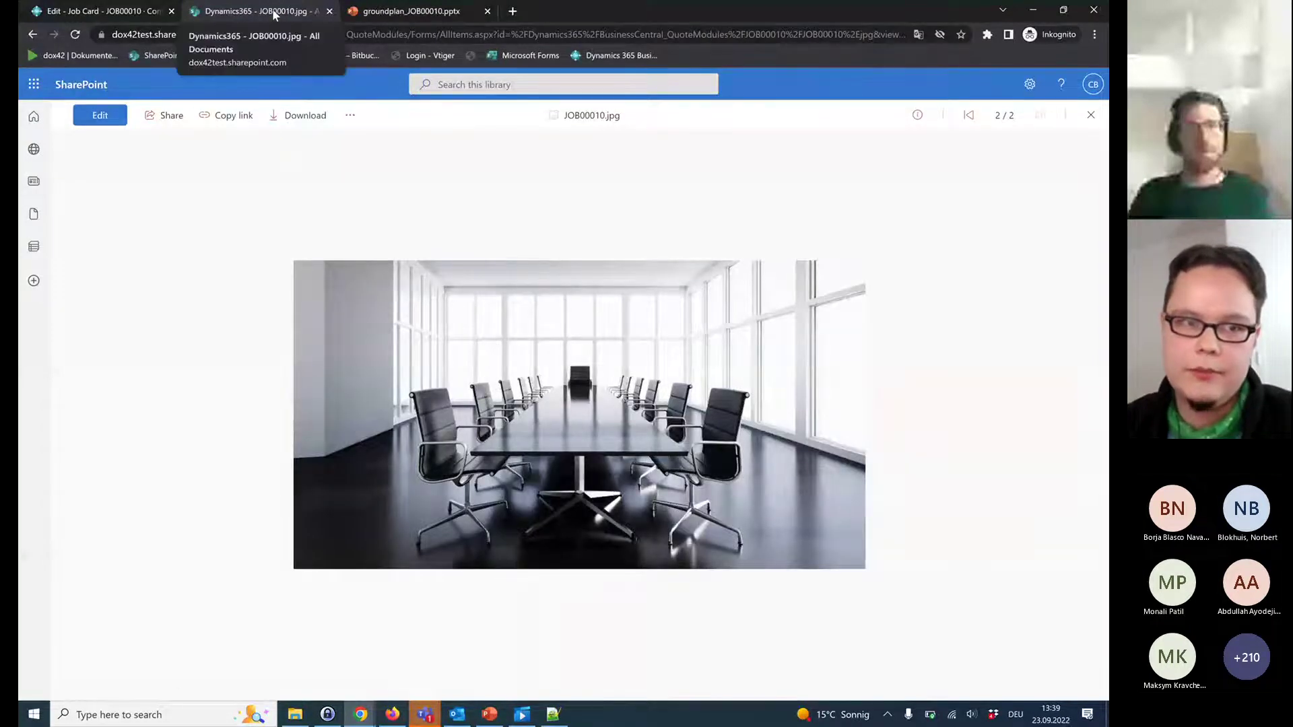
{"action": "left_click", "coordinate": [32, 34]}
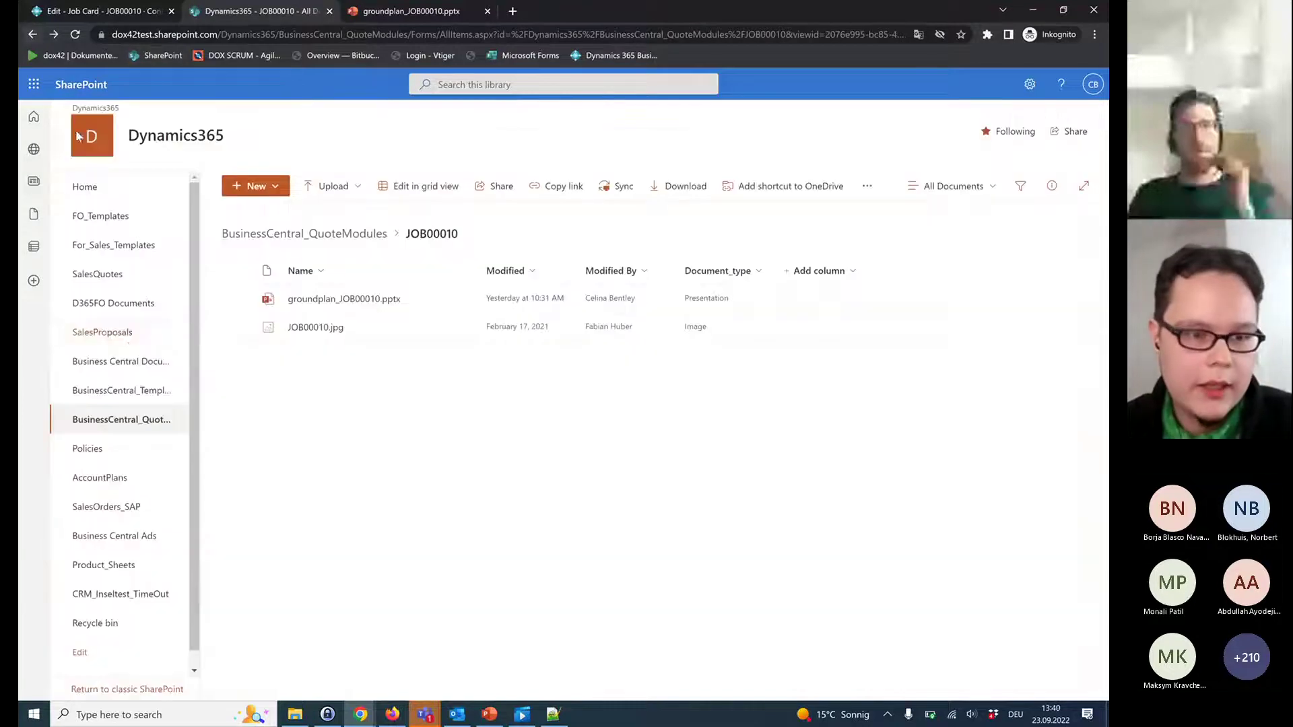
{"action": "left_click", "coordinate": [120, 394]}
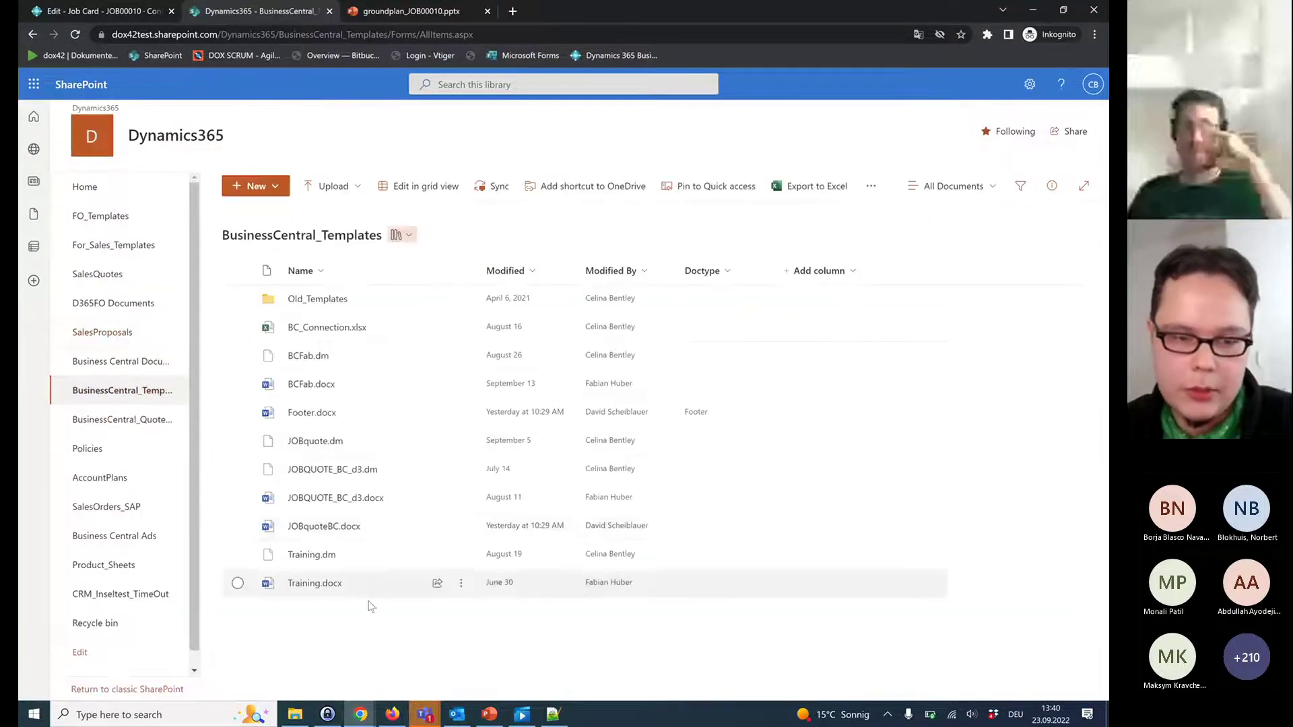
- Open Footer.docx and highlight its CEO and Managing Director line in yellow
{"action": "left_click", "coordinate": [311, 414]}
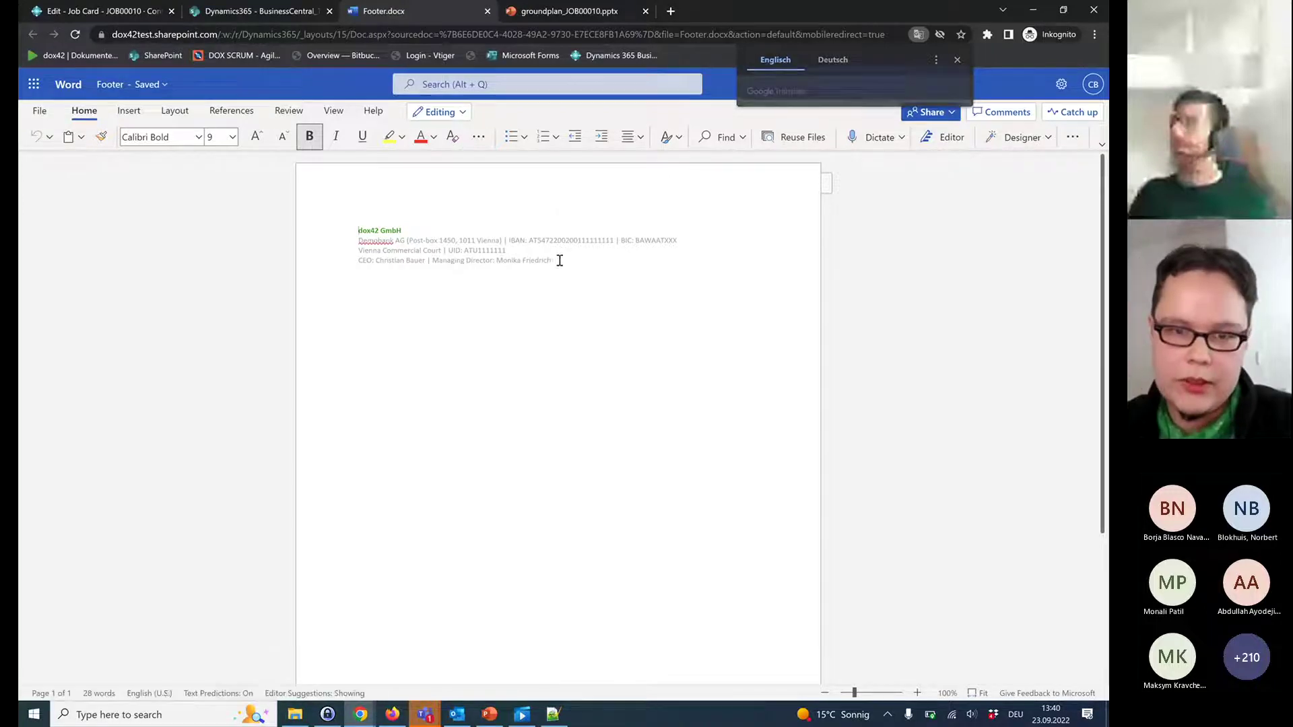
{"action": "triple_click", "coordinate": [555, 261]}
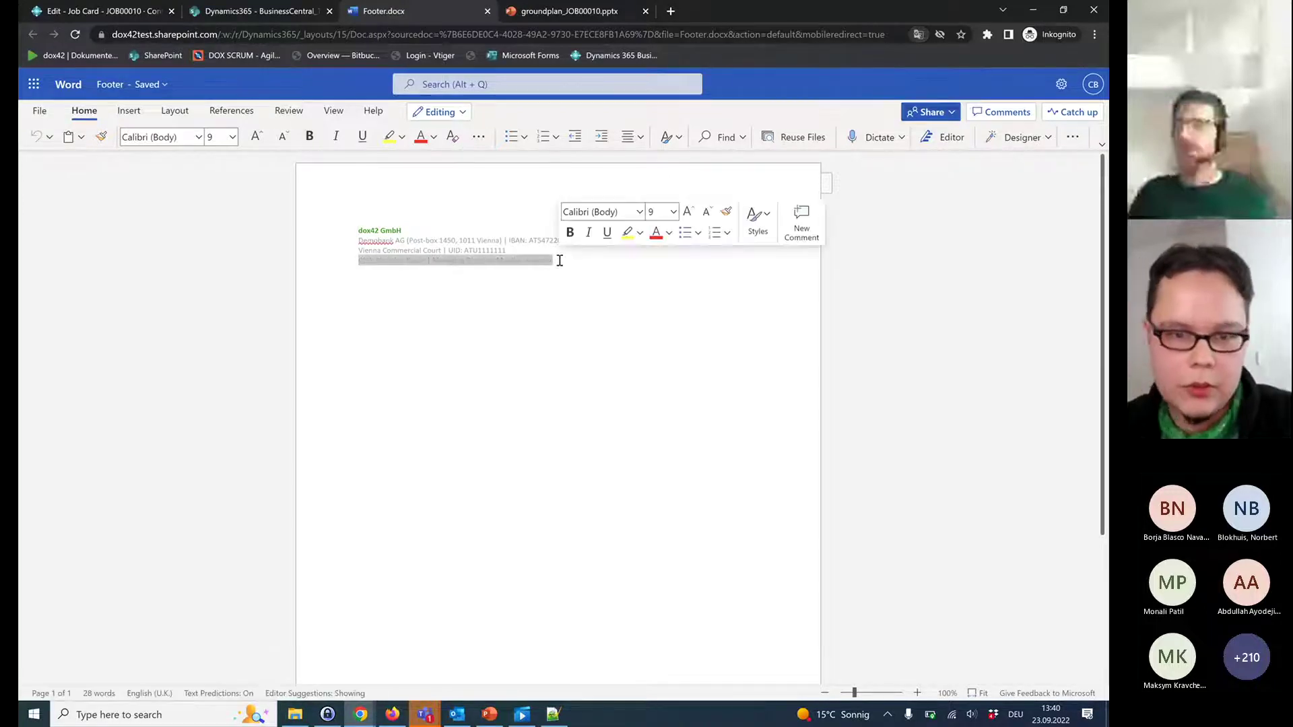
{"action": "left_click", "coordinate": [401, 137]}
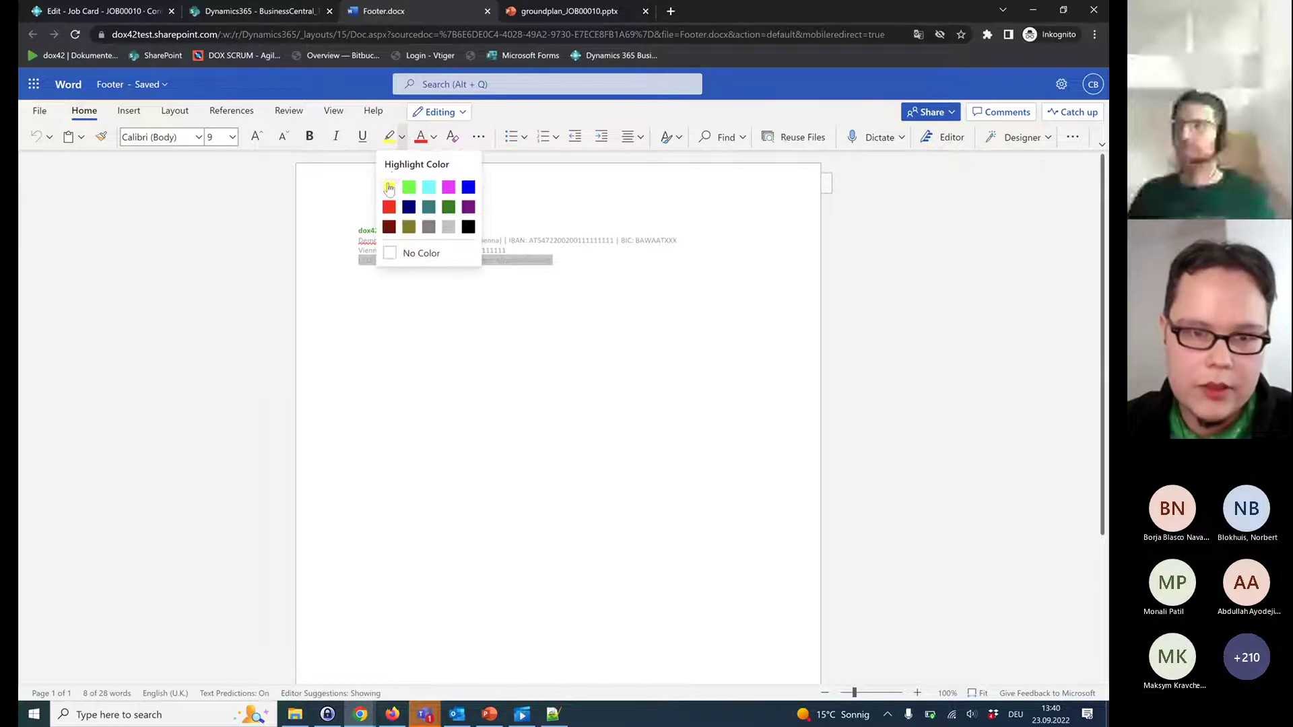
{"action": "left_click", "coordinate": [390, 185]}
{"action": "left_click", "coordinate": [465, 326]}
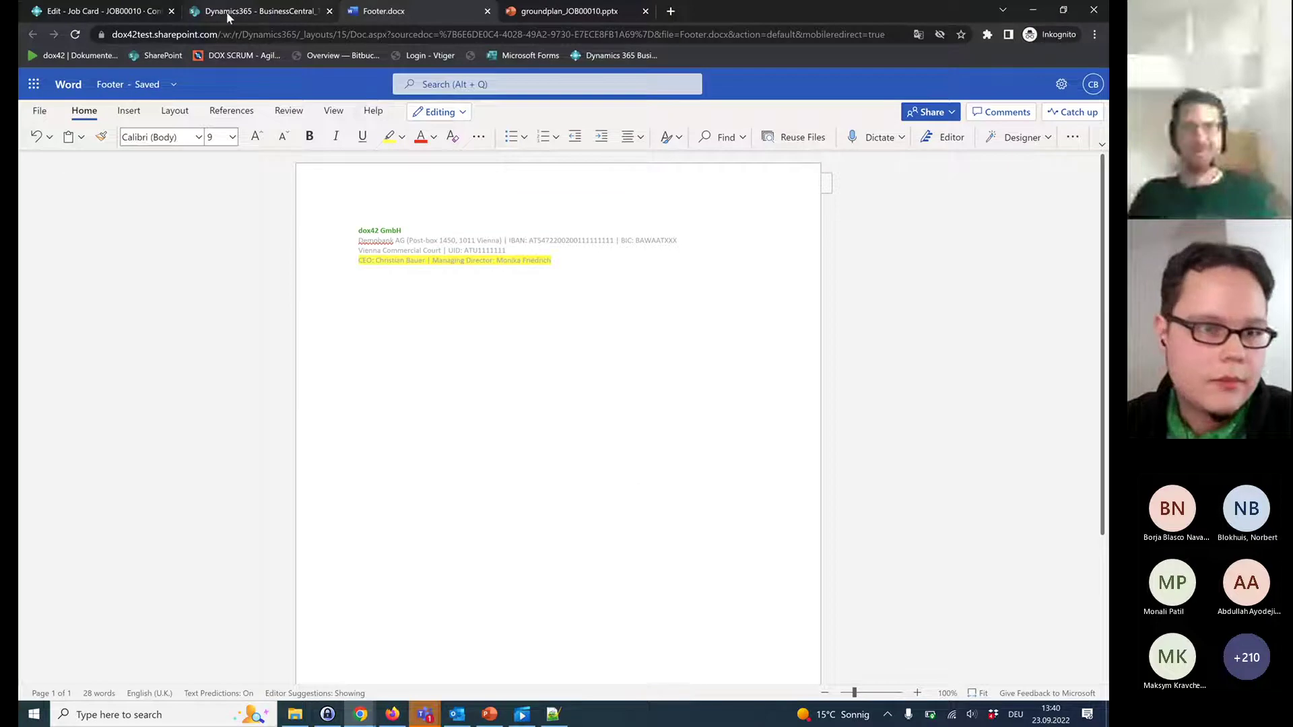
- Run dox42 Preview on JOB00010 with SHOWPDF output and Discount set to yes
{"action": "left_click", "coordinate": [106, 12]}
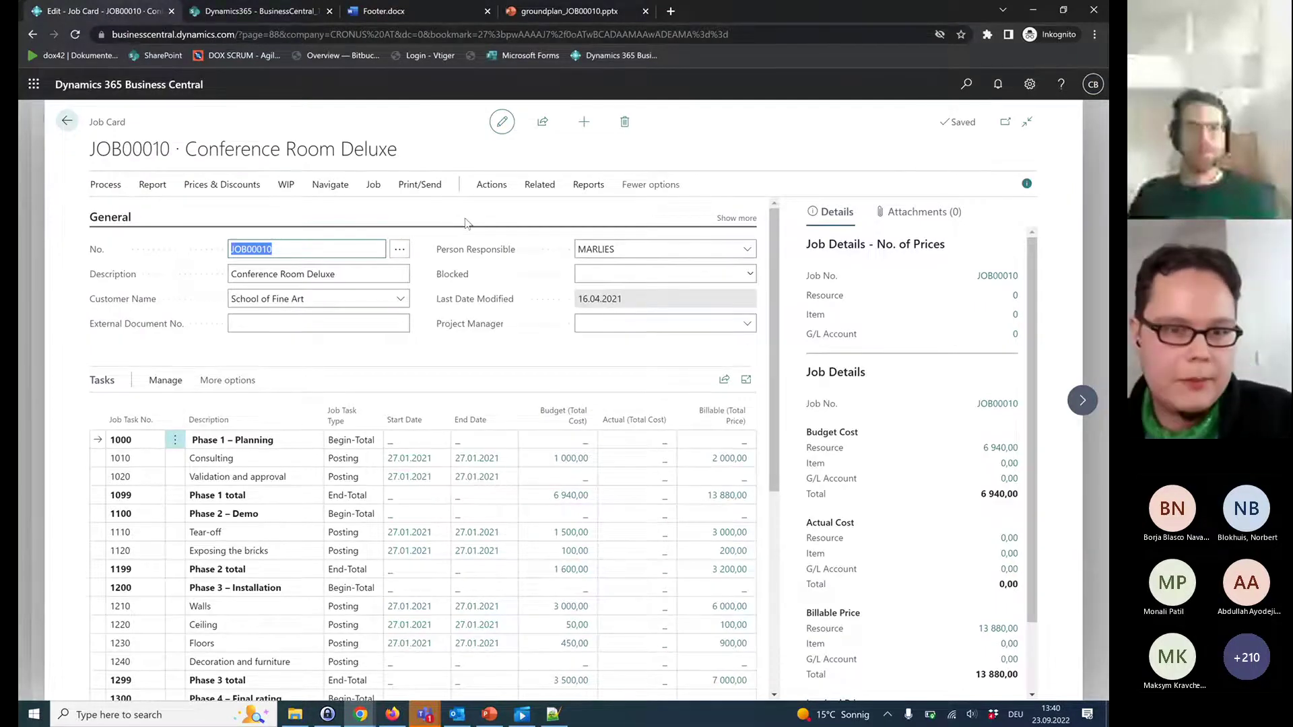
{"action": "left_click", "coordinate": [586, 188]}
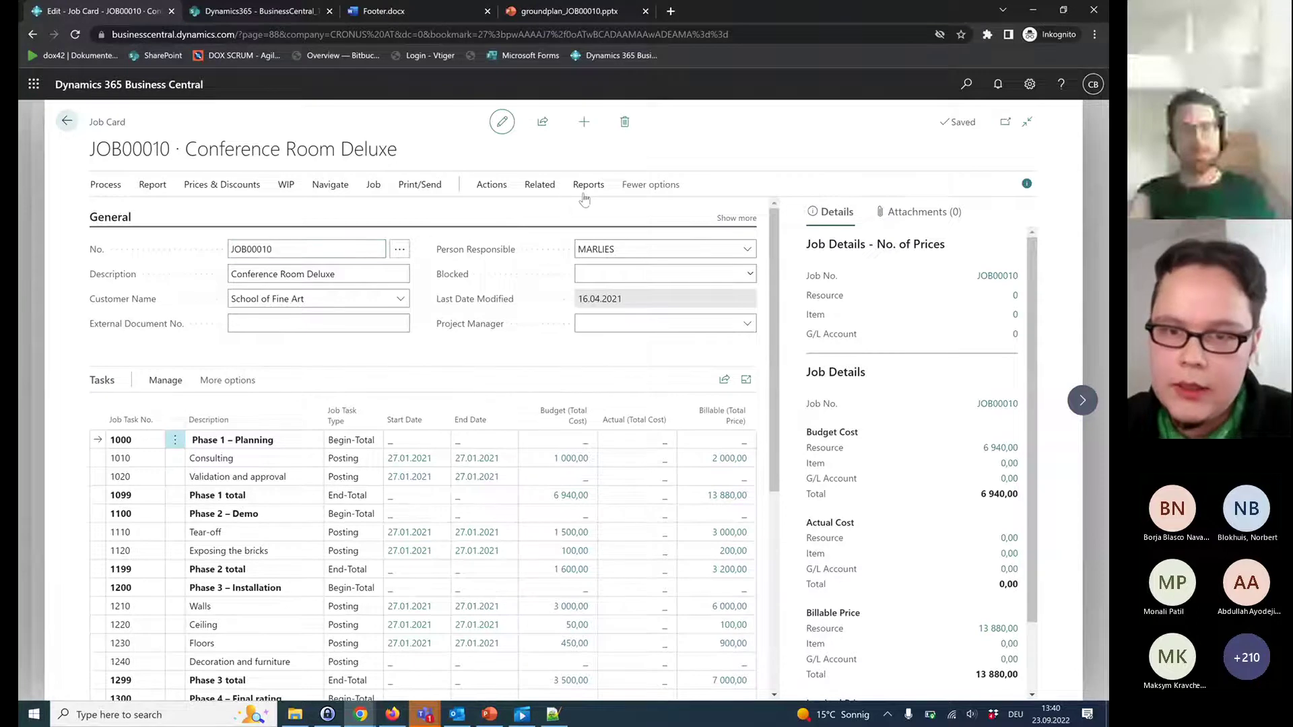
{"action": "left_click", "coordinate": [770, 213]}
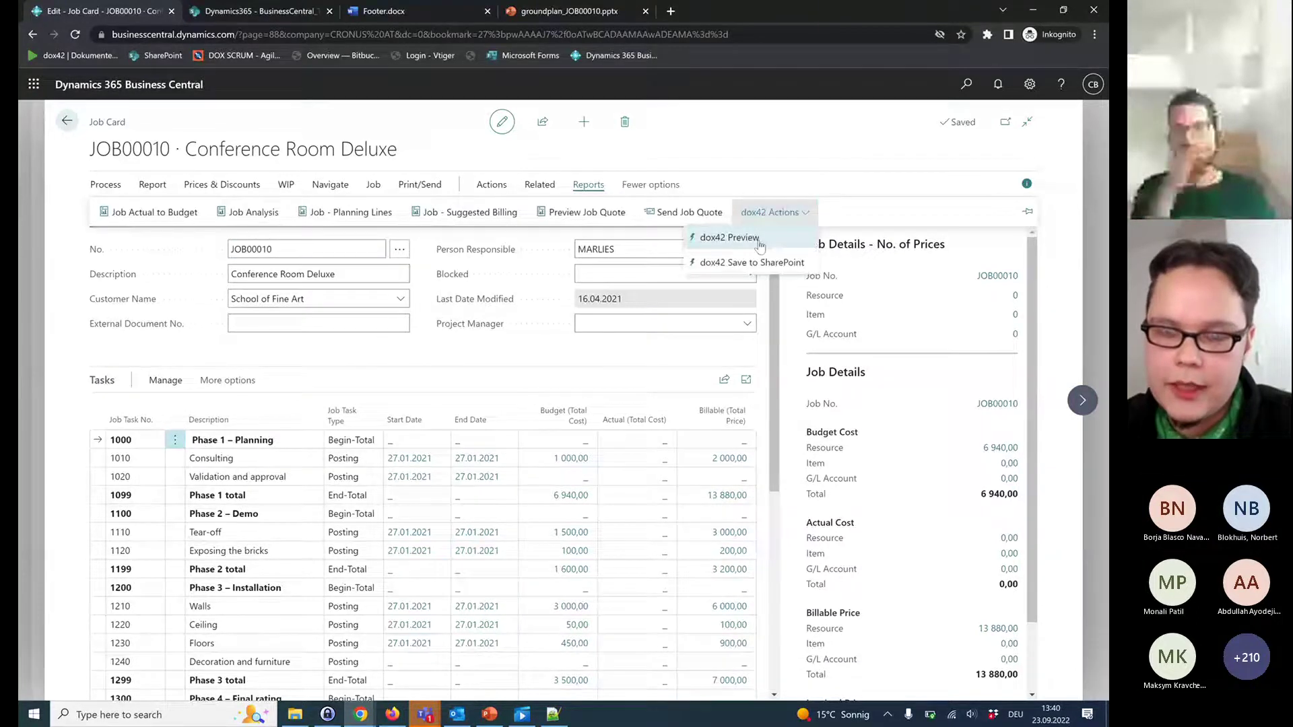
{"action": "left_click", "coordinate": [758, 240]}
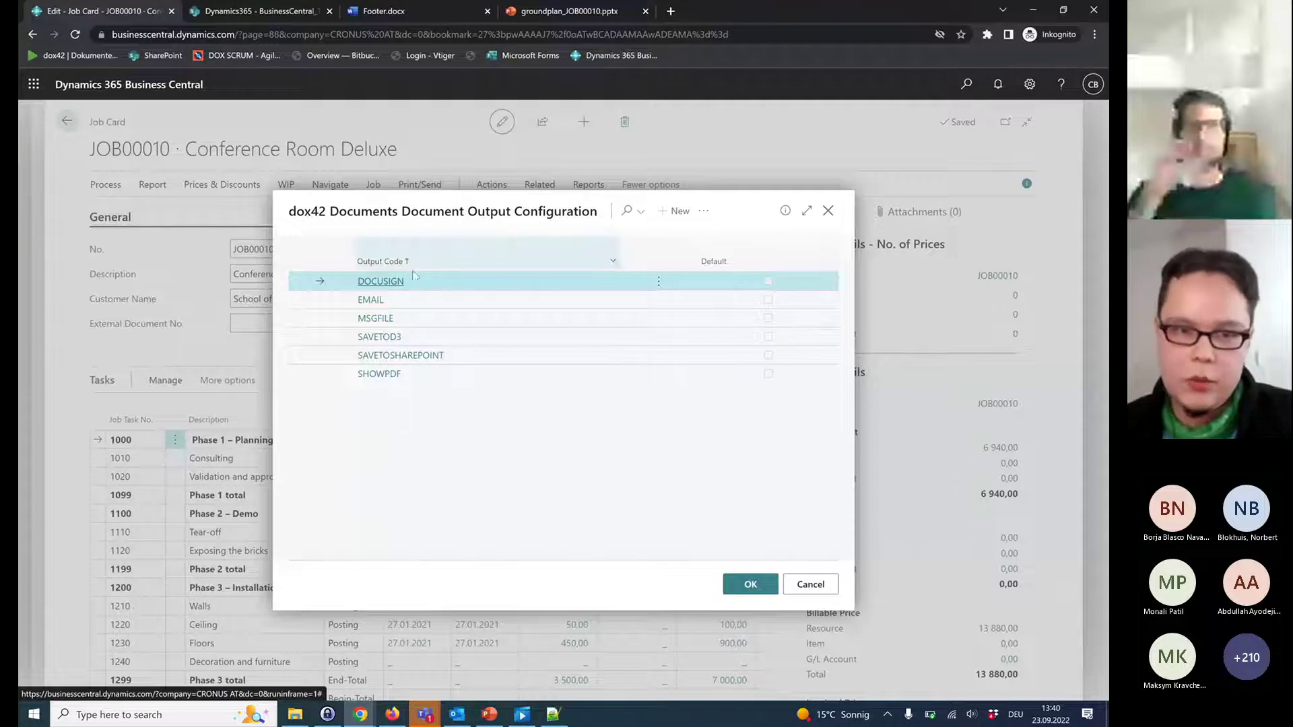
{"action": "mouse_move", "coordinate": [445, 312]}
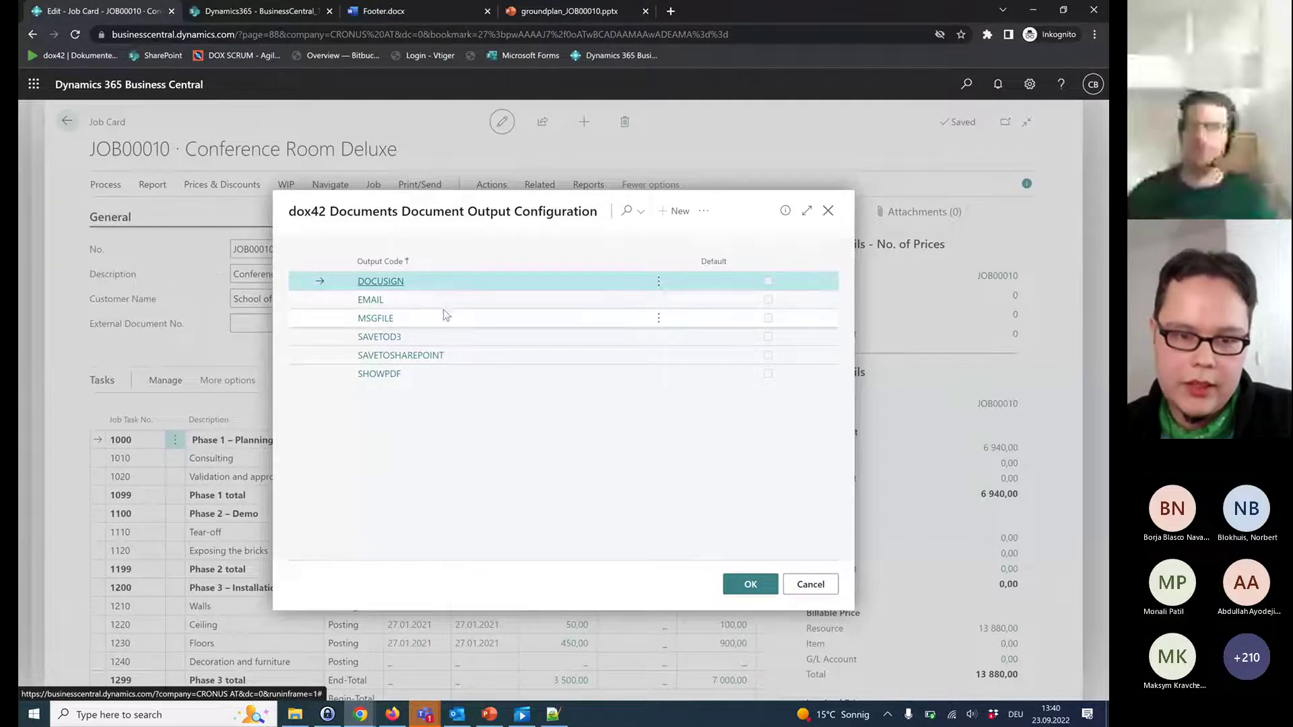
{"action": "left_click", "coordinate": [397, 382]}
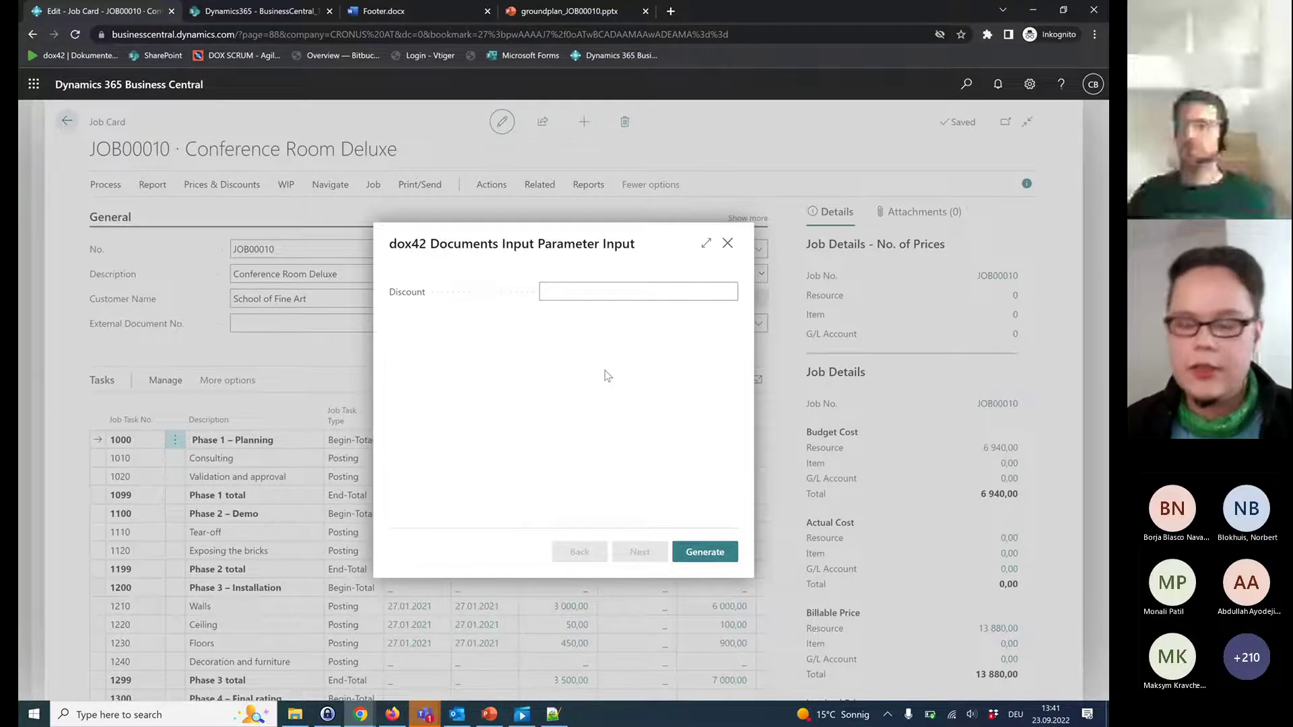
{"action": "left_click", "coordinate": [580, 294]}
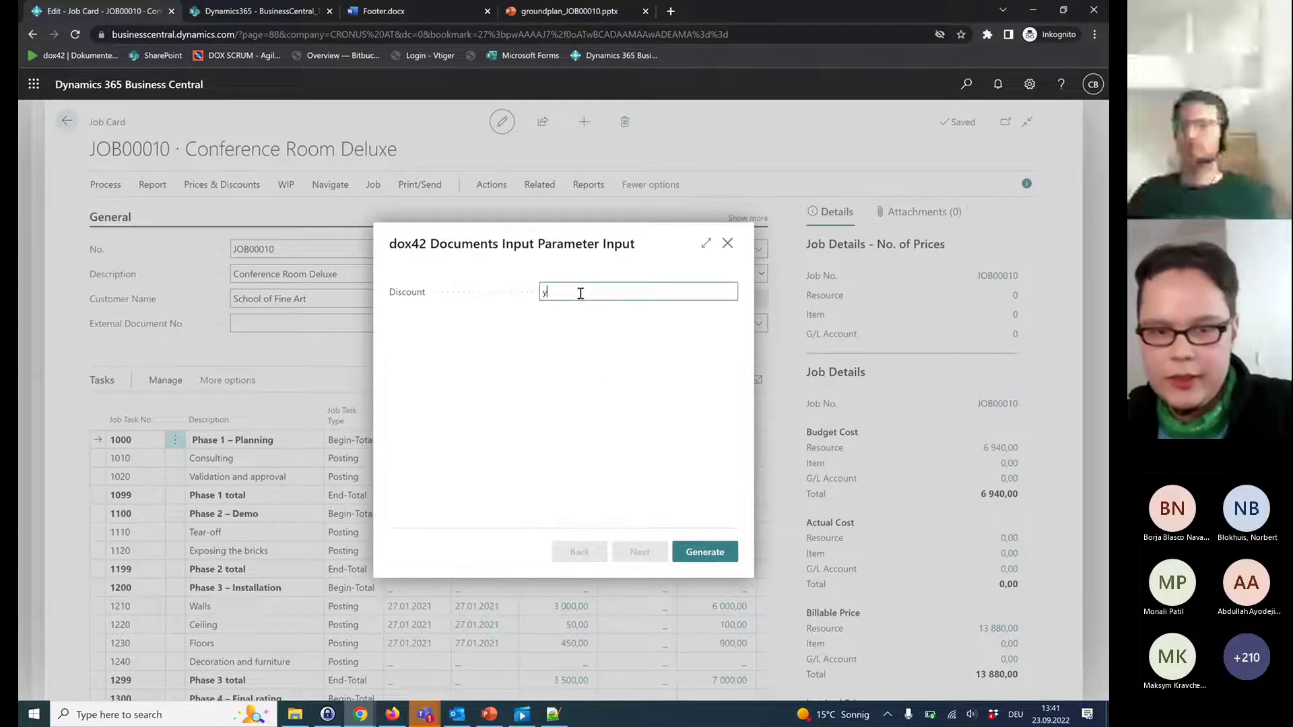
{"action": "type", "text": "es"}
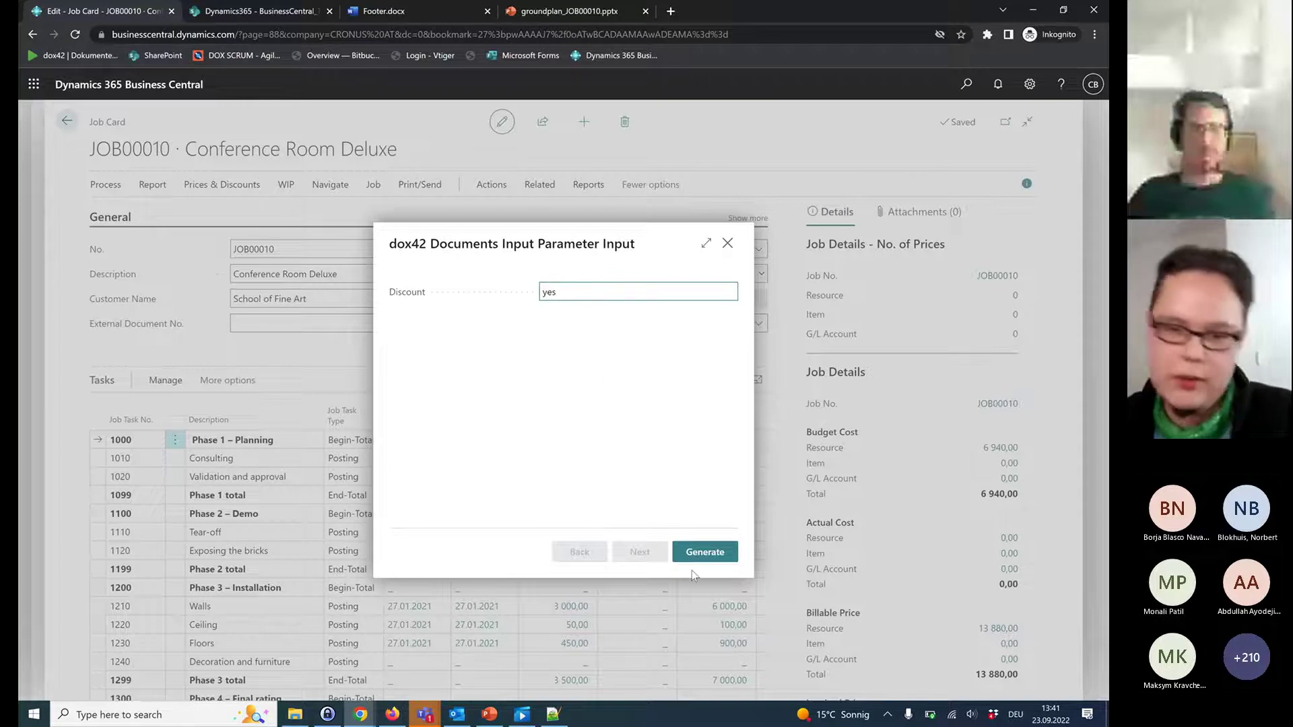
{"action": "left_click", "coordinate": [703, 555]}
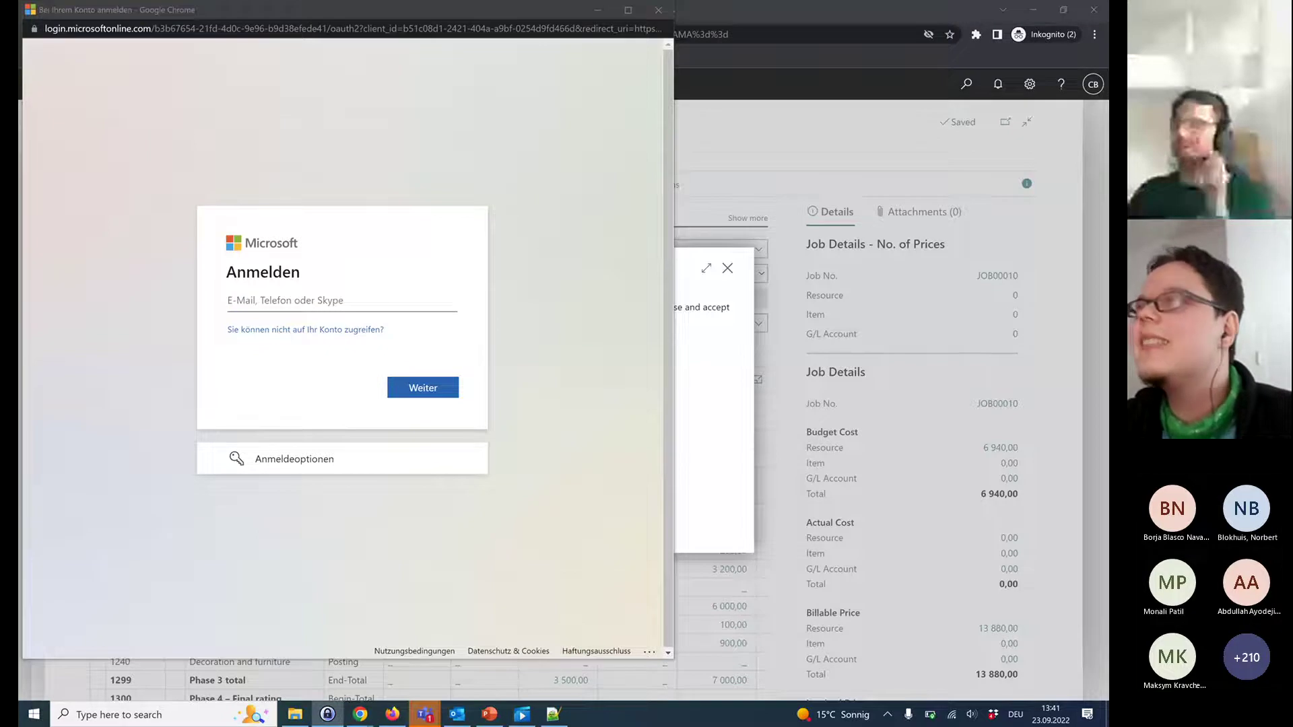
- Sign in with the account e-mail and pasted password, choosing Ja to stay signed in
{"action": "left_click", "coordinate": [322, 301]}
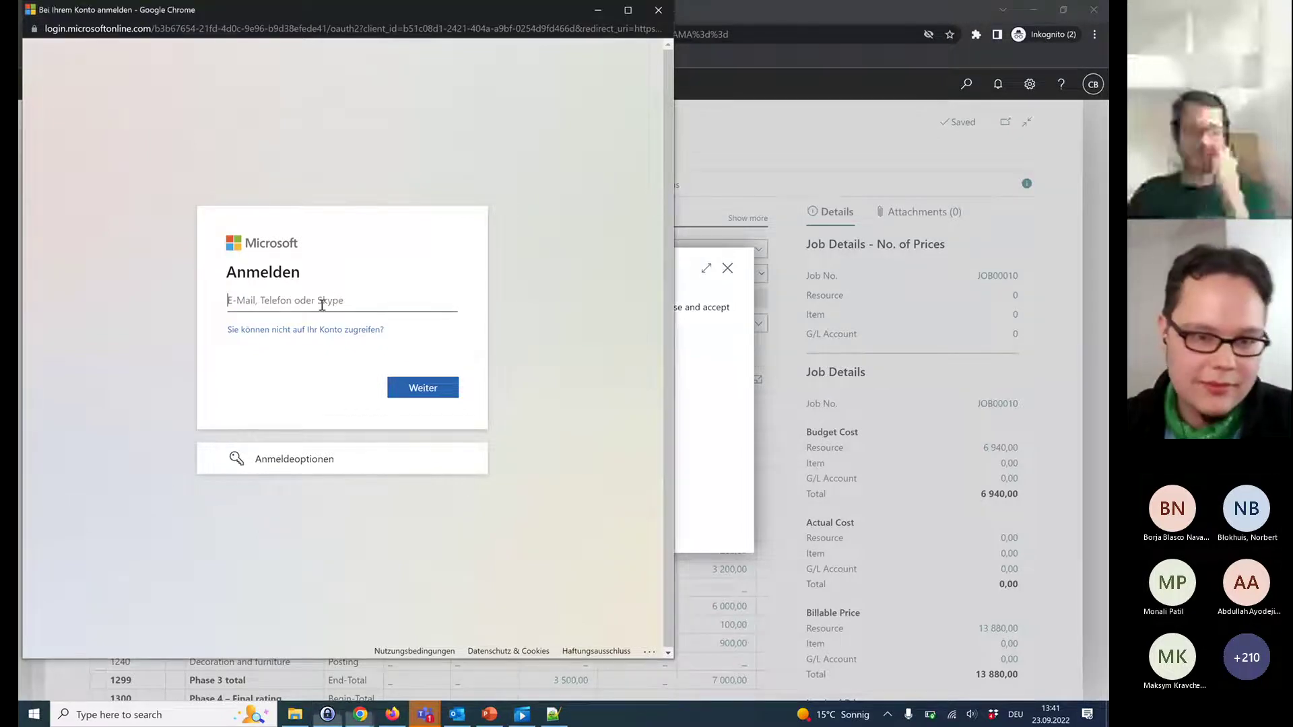
{"action": "key", "text": "Return"}
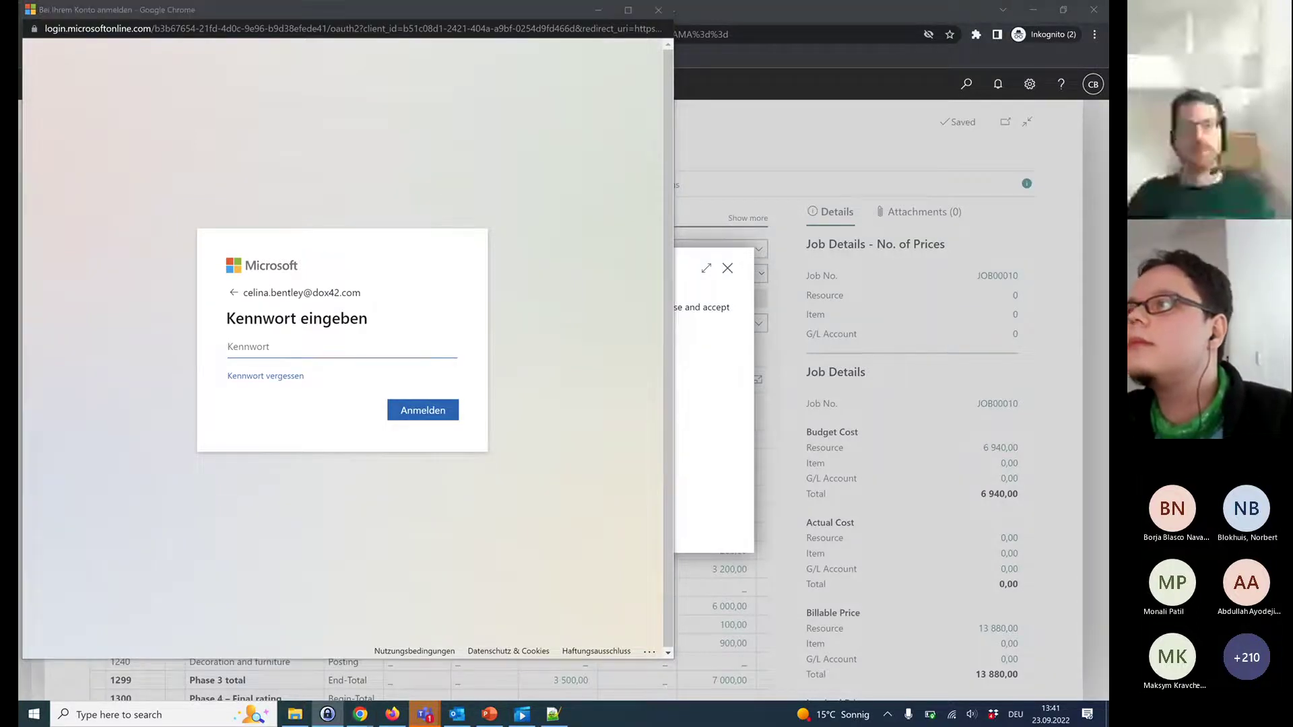
{"action": "left_click", "coordinate": [364, 342]}
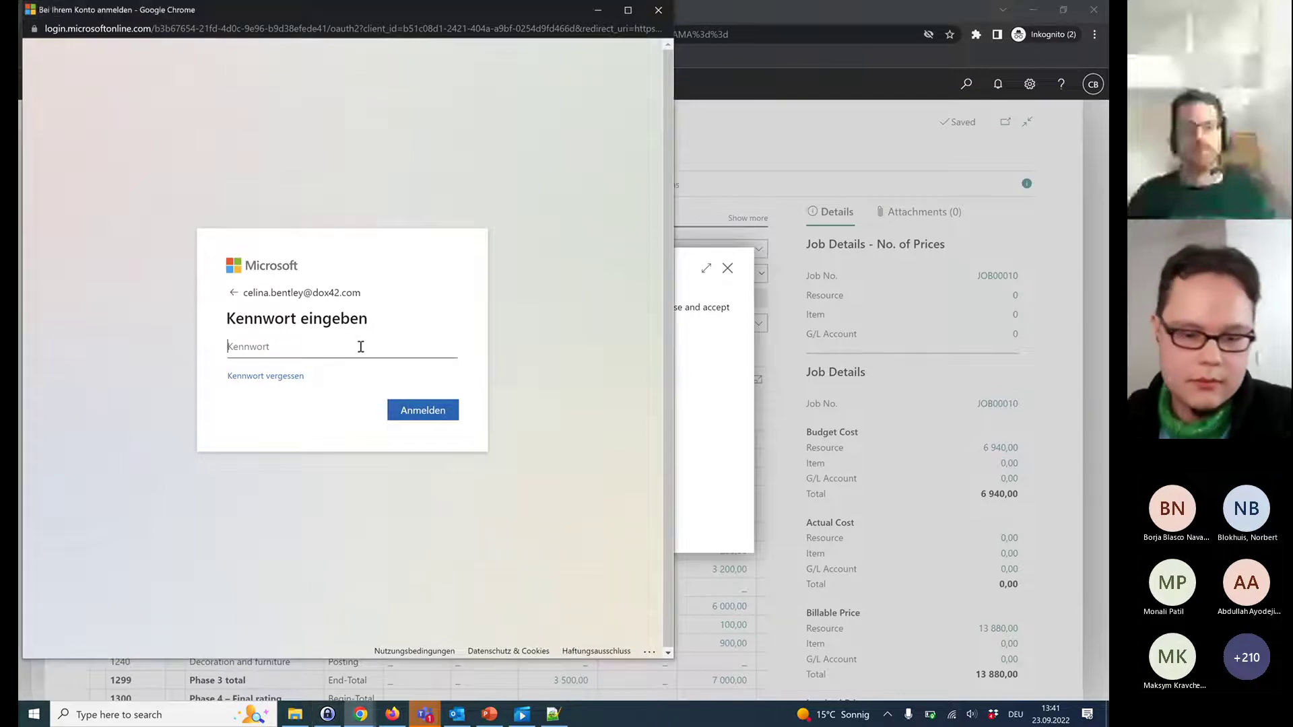
{"action": "key", "text": "ctrl+v"}
{"action": "key", "text": "Return"}
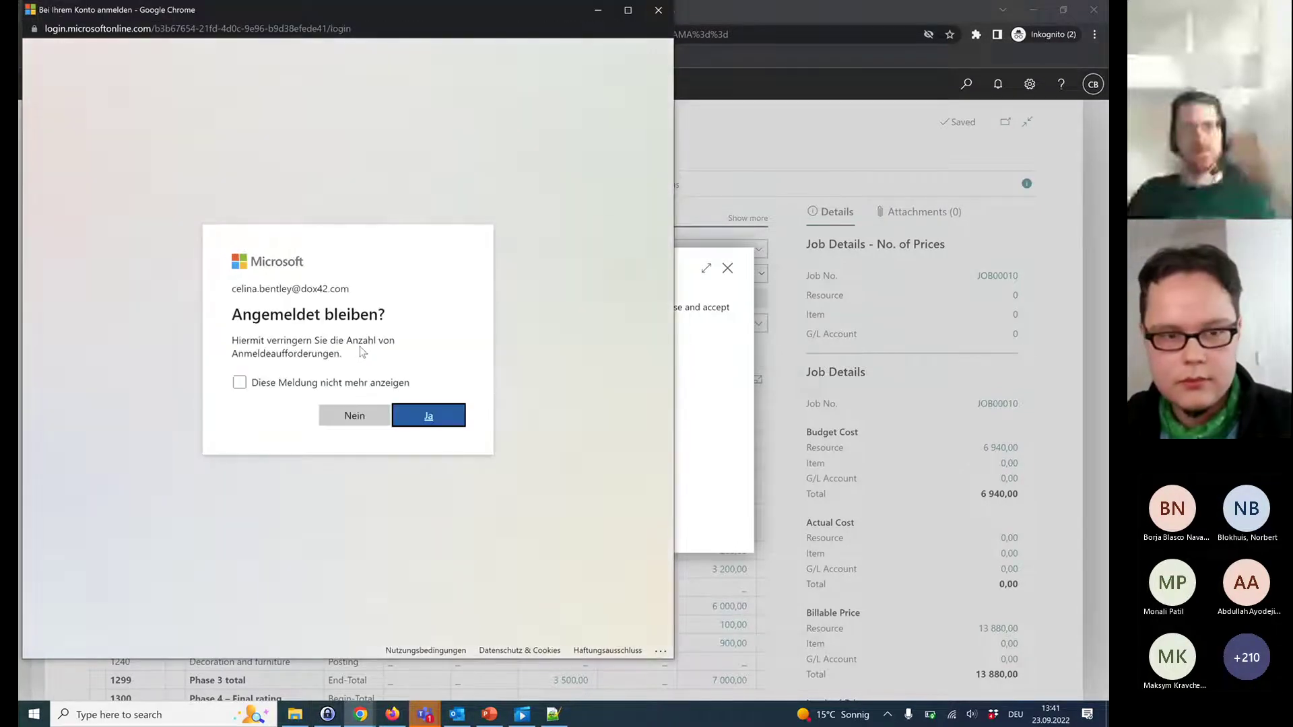
{"action": "left_click", "coordinate": [425, 415]}
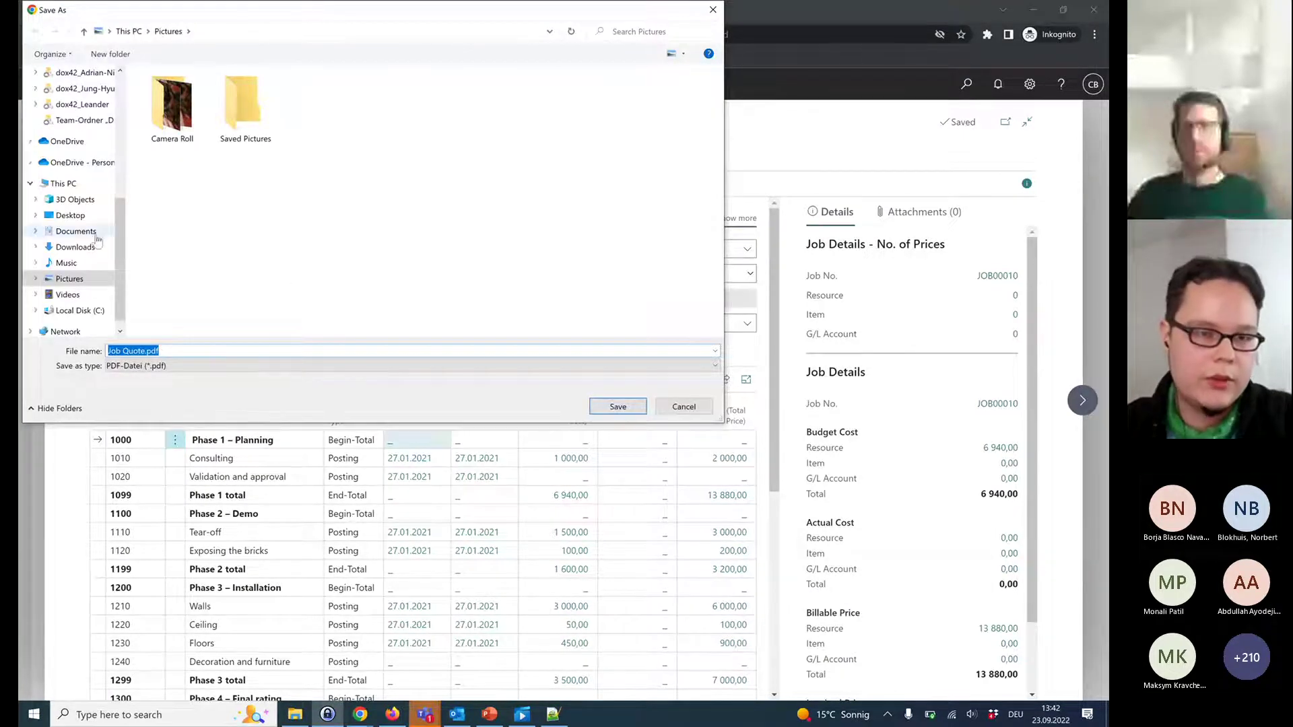
{"action": "scroll", "coordinate": [99, 241], "scroll_direction": "up", "scroll_amount": 10}
- Save Job Quote.pdf to Downloads and open it from the download bar
{"action": "left_click", "coordinate": [75, 98]}
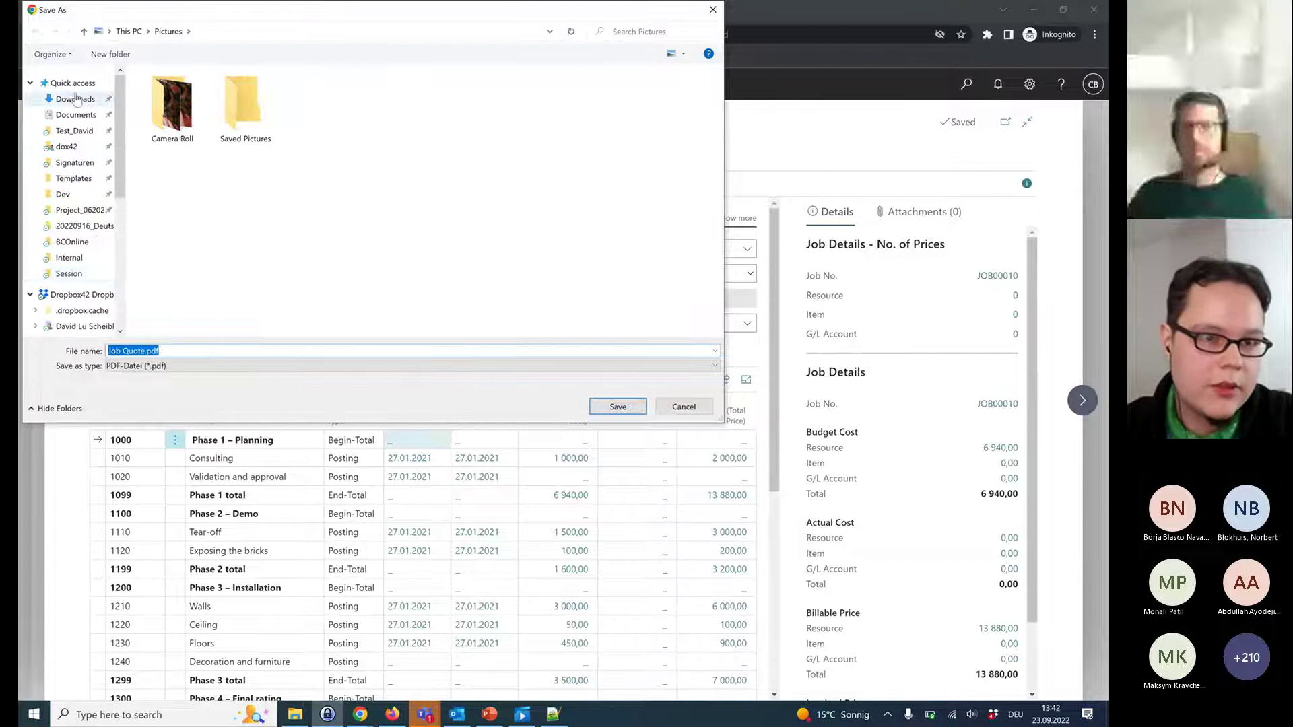
{"action": "left_click", "coordinate": [616, 408]}
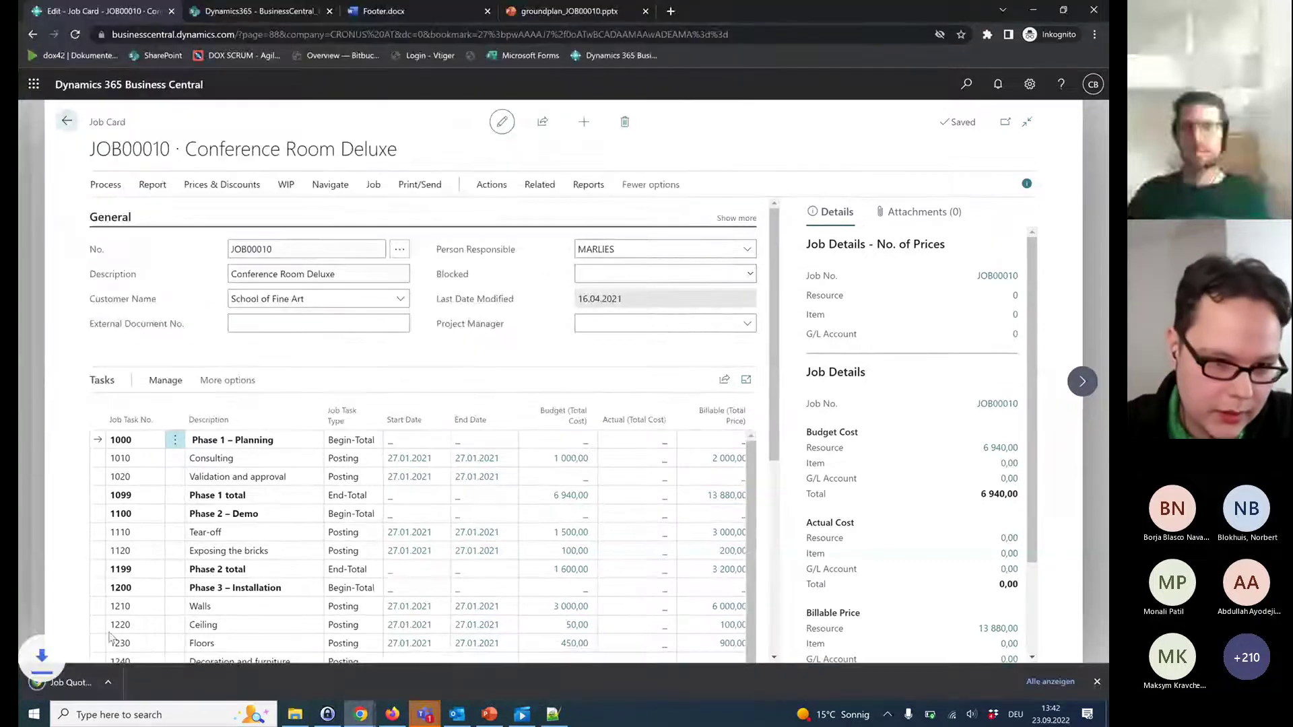
{"action": "left_click", "coordinate": [87, 682]}
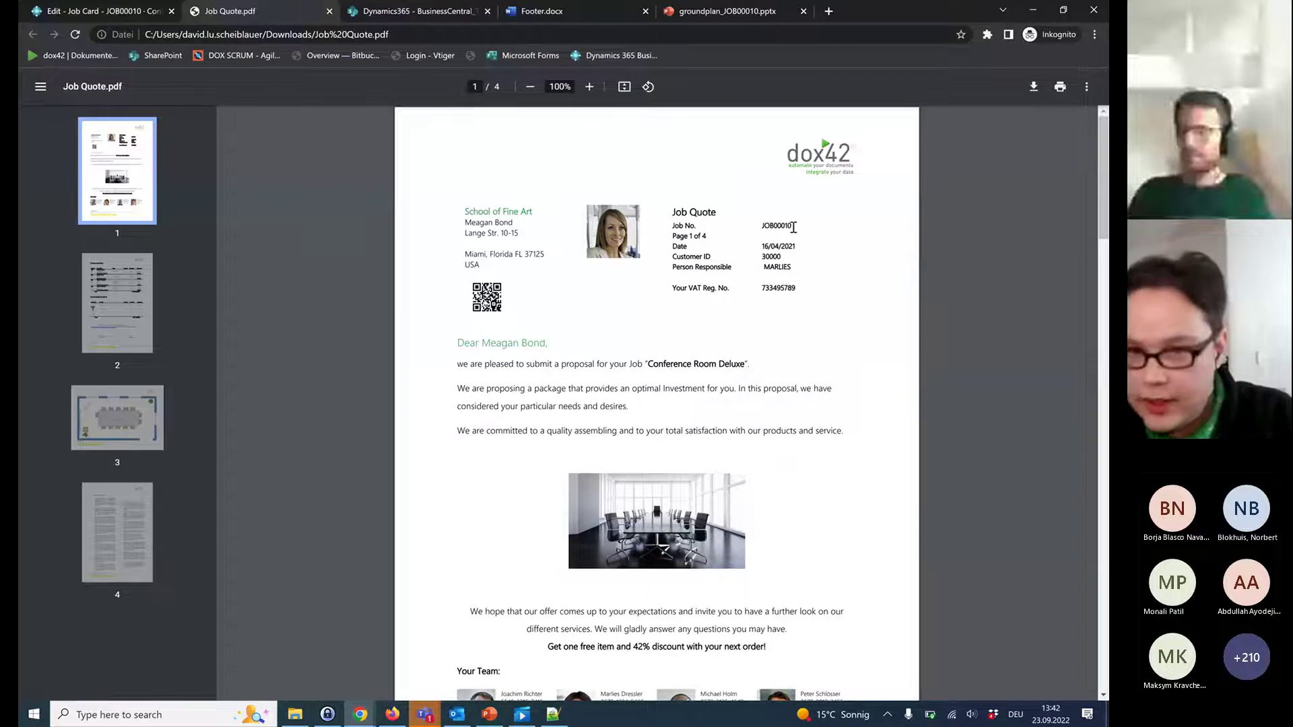
{"action": "scroll", "coordinate": [794, 268], "scroll_direction": "down", "scroll_amount": 1}
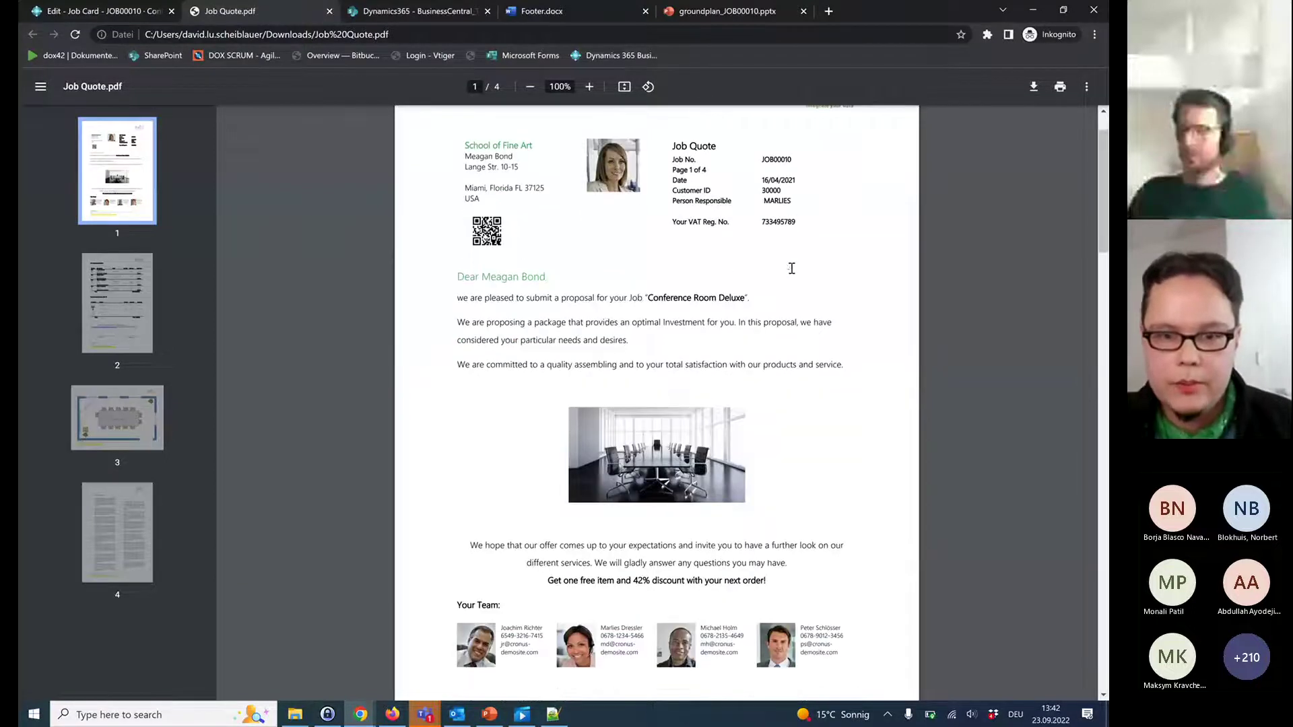
{"action": "scroll", "coordinate": [780, 311], "scroll_direction": "down", "scroll_amount": 1}
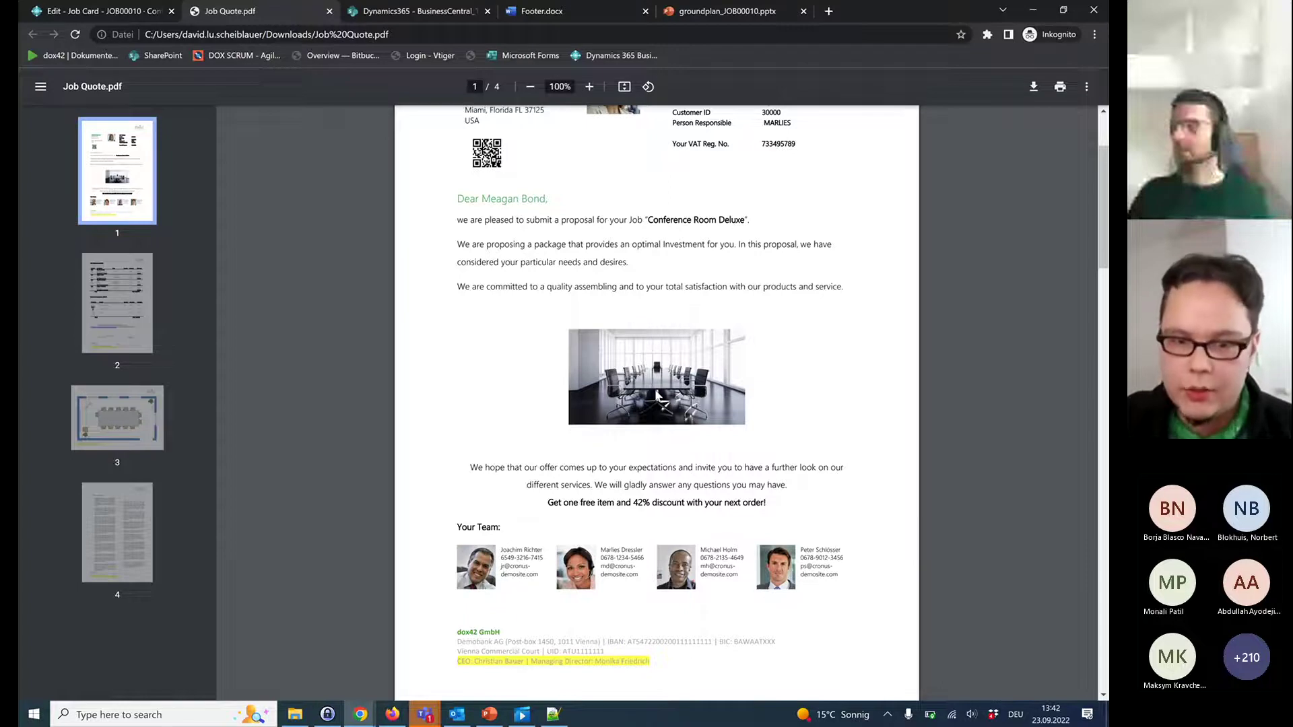
{"action": "scroll", "coordinate": [659, 397], "scroll_direction": "down", "scroll_amount": 3}
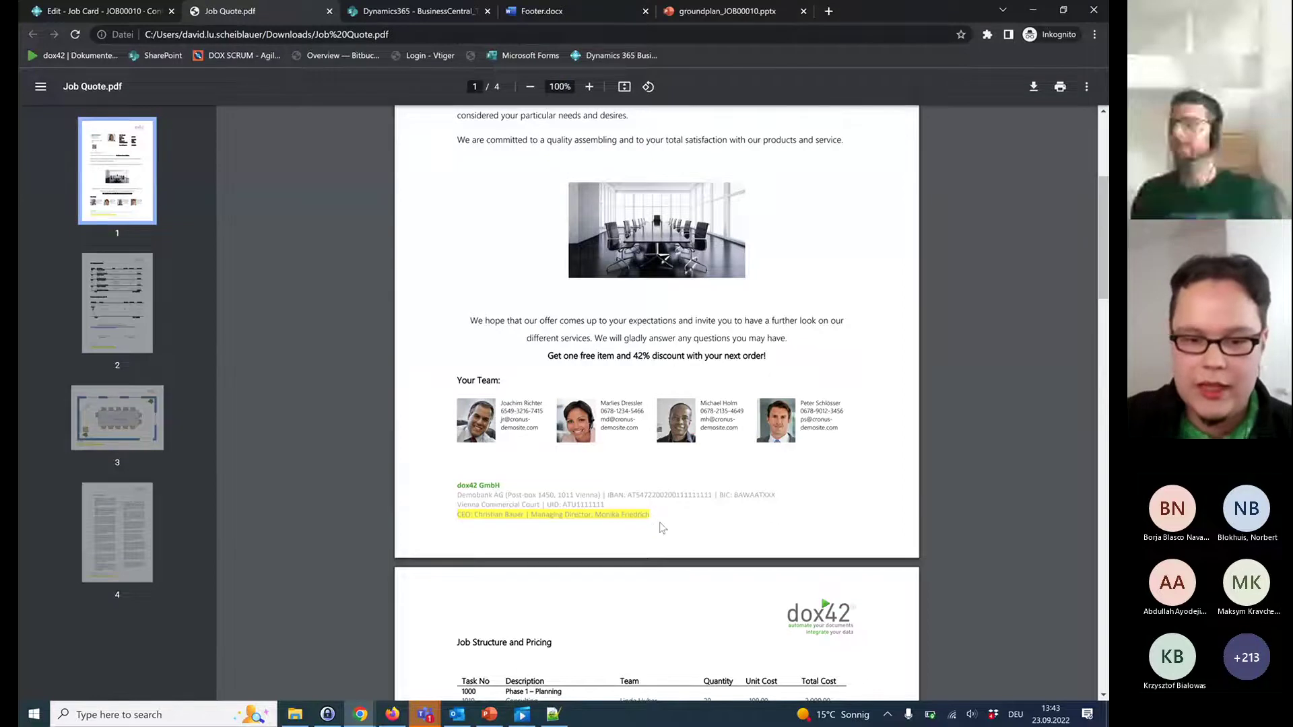
{"action": "scroll", "coordinate": [659, 526], "scroll_direction": "down", "scroll_amount": 2}
{"action": "scroll", "coordinate": [662, 527], "scroll_direction": "down", "scroll_amount": 3}
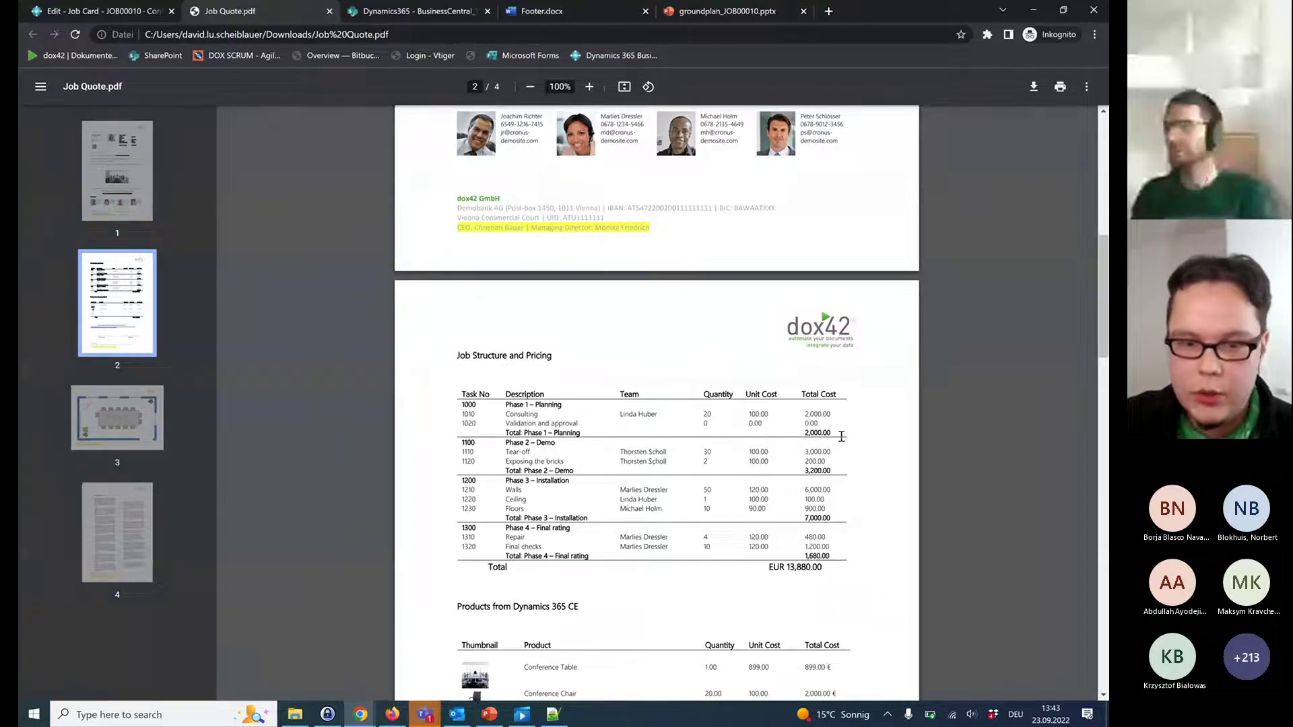
{"action": "scroll", "coordinate": [877, 465], "scroll_direction": "down", "scroll_amount": 1}
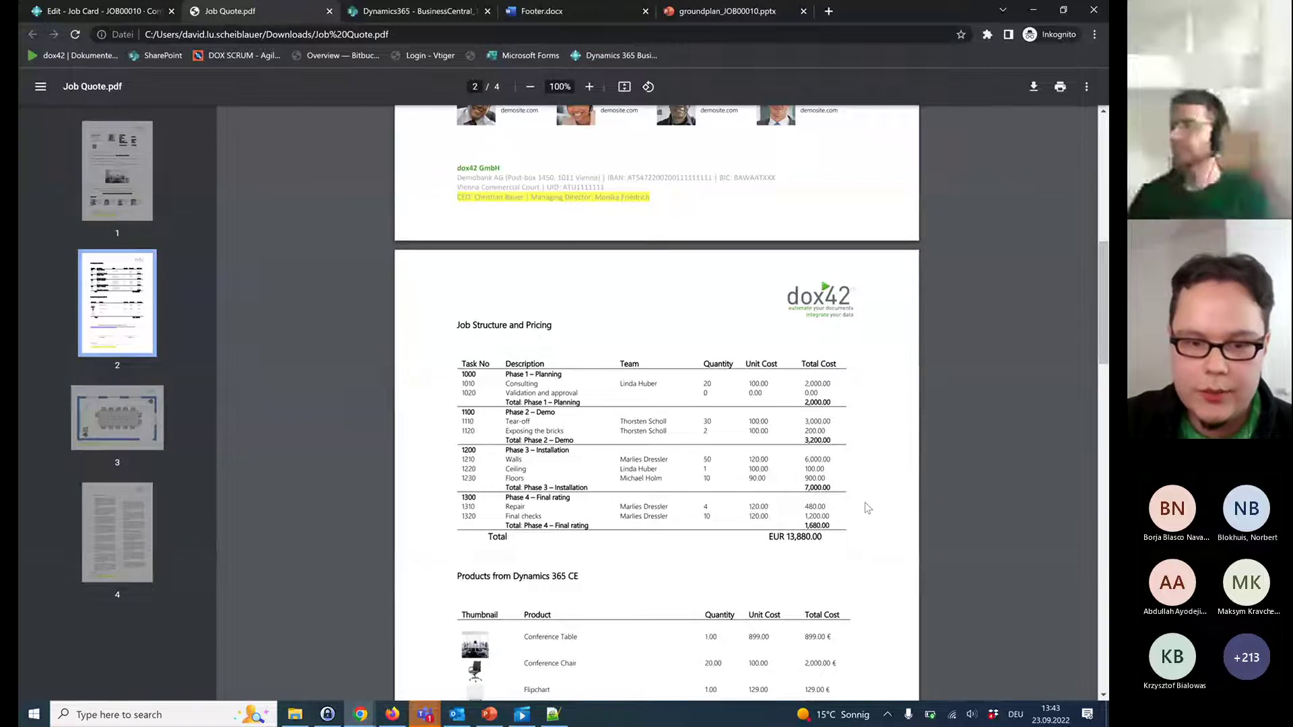
{"action": "scroll", "coordinate": [866, 505], "scroll_direction": "down", "scroll_amount": 2}
{"action": "scroll", "coordinate": [866, 506], "scroll_direction": "down", "scroll_amount": 1}
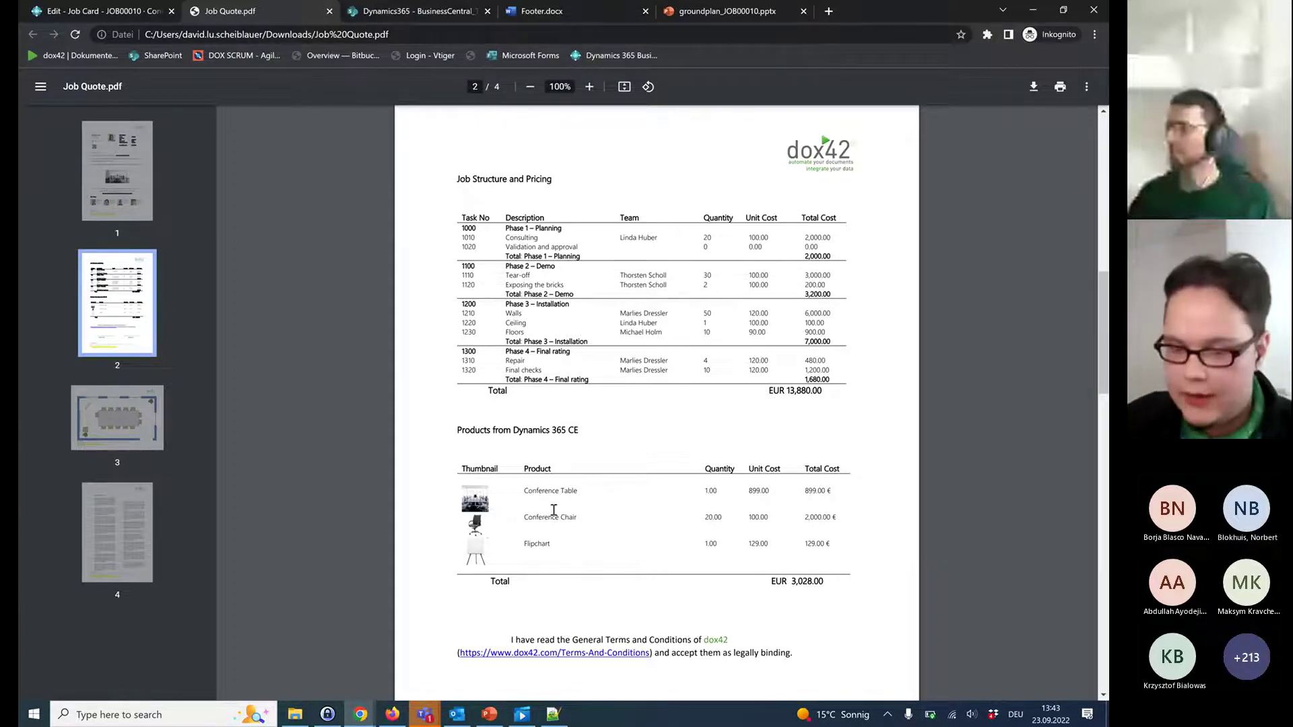
{"action": "scroll", "coordinate": [554, 513], "scroll_direction": "down", "scroll_amount": 1}
{"action": "scroll", "coordinate": [554, 513], "scroll_direction": "down", "scroll_amount": 1}
{"action": "scroll", "coordinate": [554, 511], "scroll_direction": "down", "scroll_amount": 1}
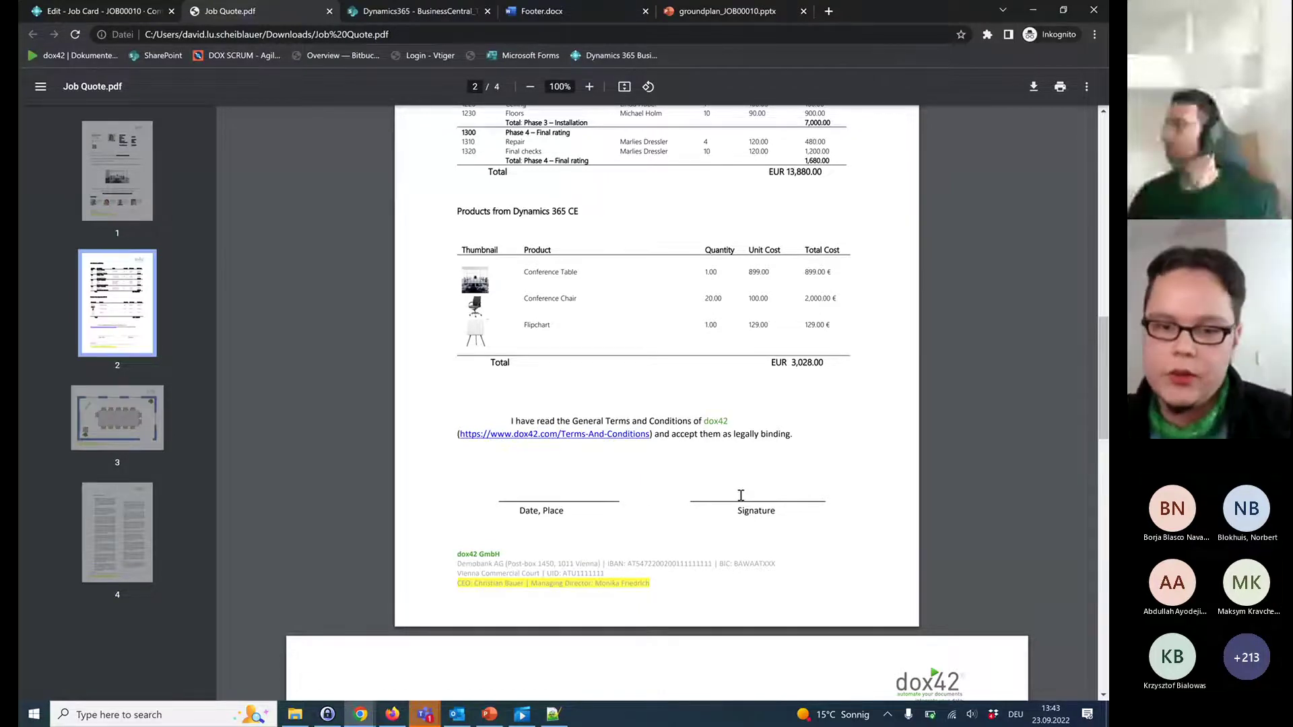
{"action": "scroll", "coordinate": [772, 505], "scroll_direction": "down", "scroll_amount": 1}
{"action": "scroll", "coordinate": [772, 504], "scroll_direction": "down", "scroll_amount": 2}
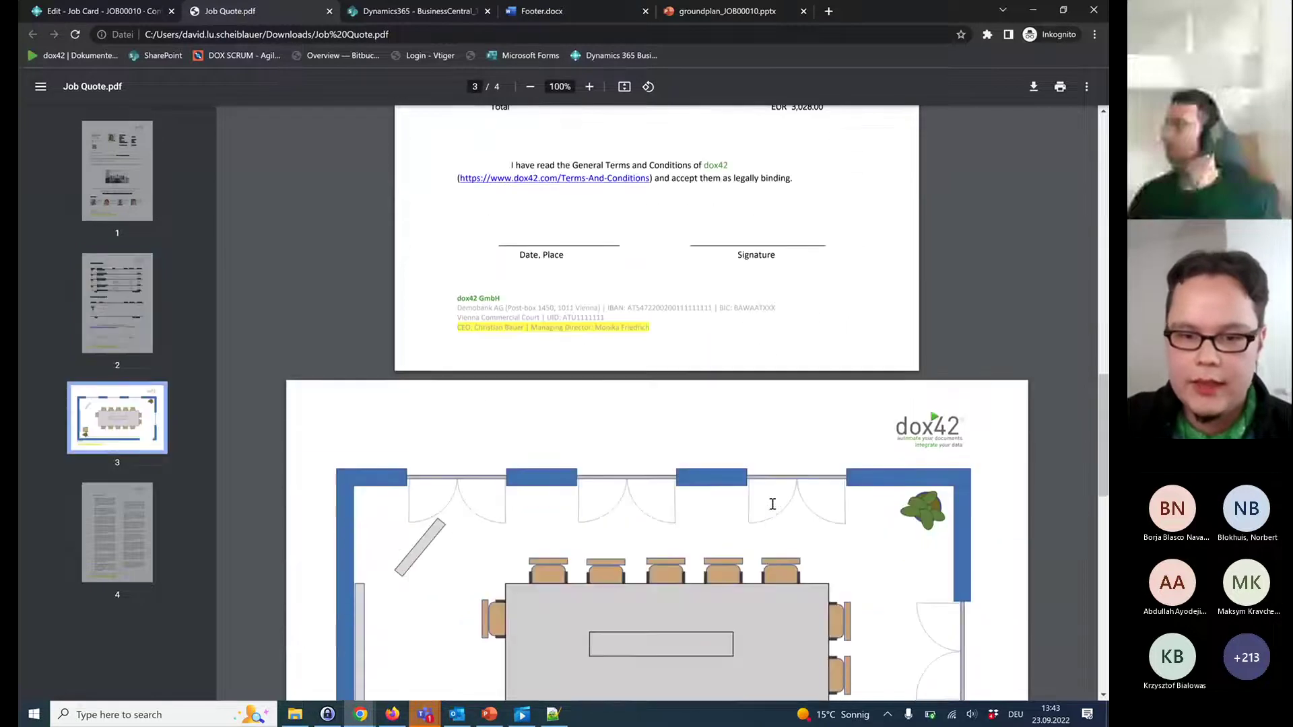
{"action": "scroll", "coordinate": [772, 504], "scroll_direction": "down", "scroll_amount": 1}
{"action": "scroll", "coordinate": [772, 504], "scroll_direction": "down", "scroll_amount": 1}
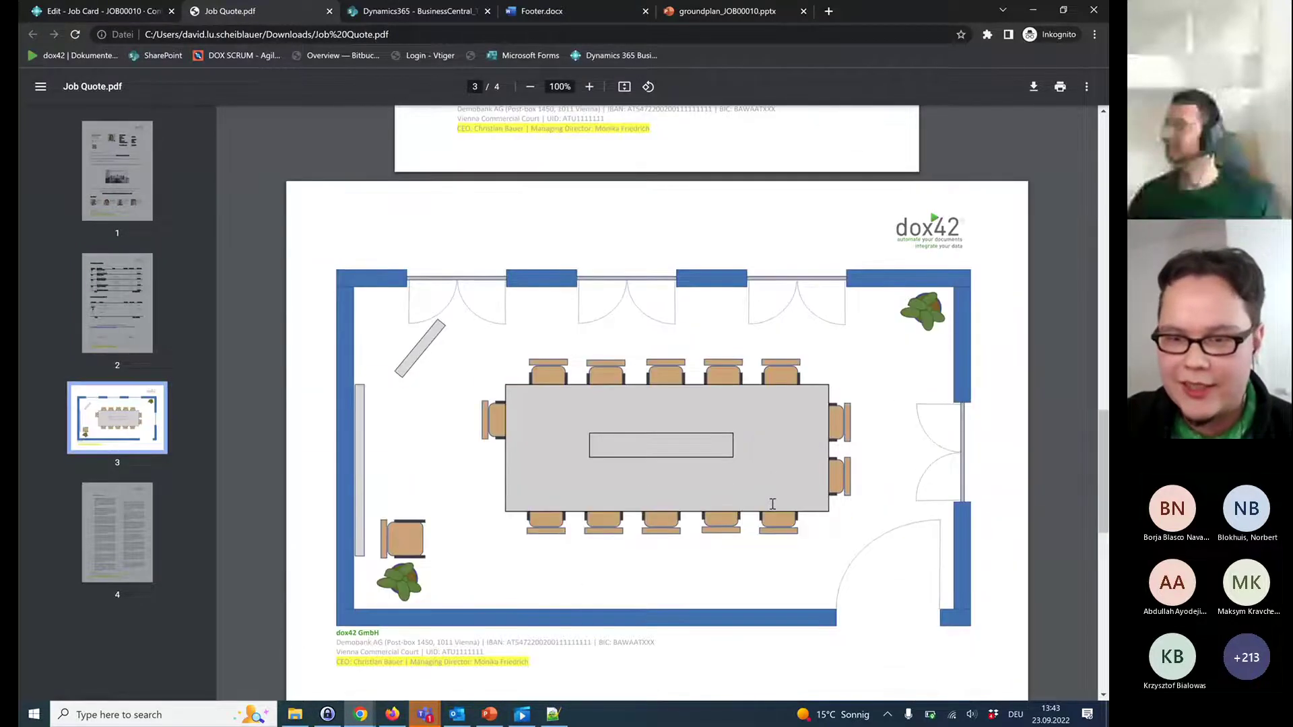
{"action": "scroll", "coordinate": [773, 504], "scroll_direction": "down", "scroll_amount": 1}
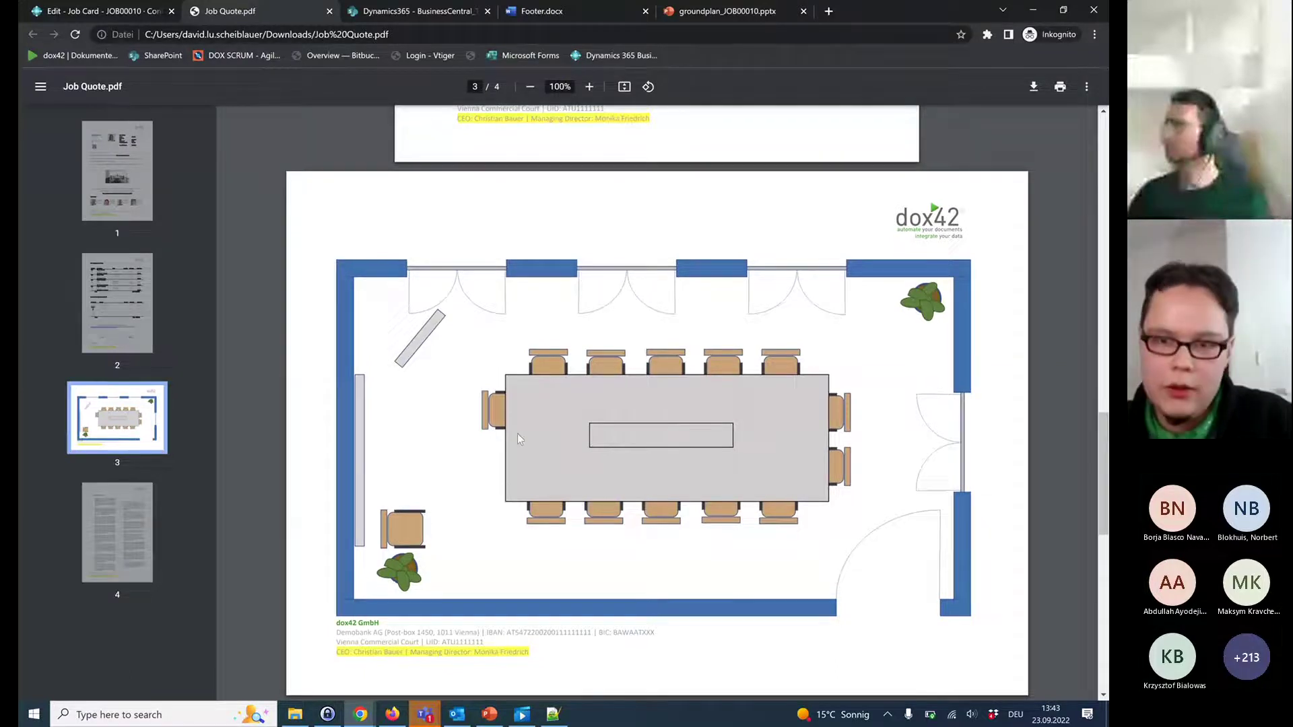
{"action": "scroll", "coordinate": [511, 447], "scroll_direction": "up", "scroll_amount": 1}
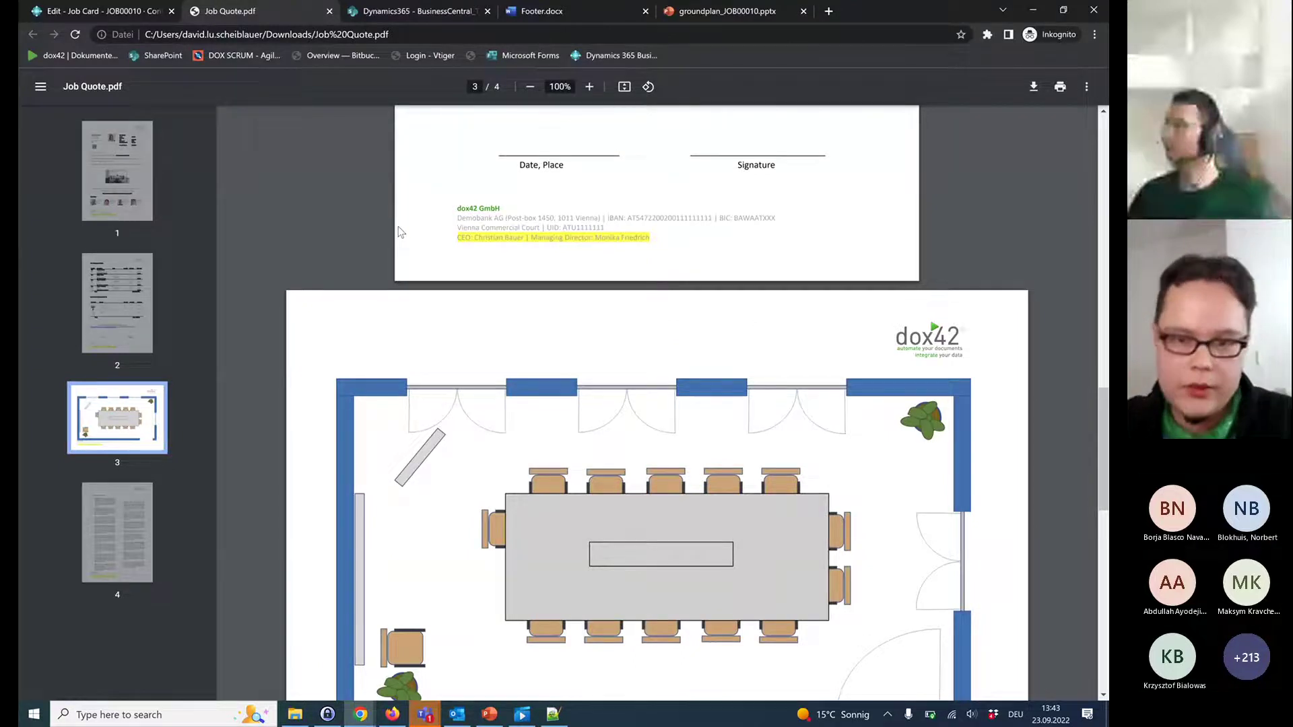
{"action": "scroll", "coordinate": [399, 232], "scroll_direction": "down", "scroll_amount": 1}
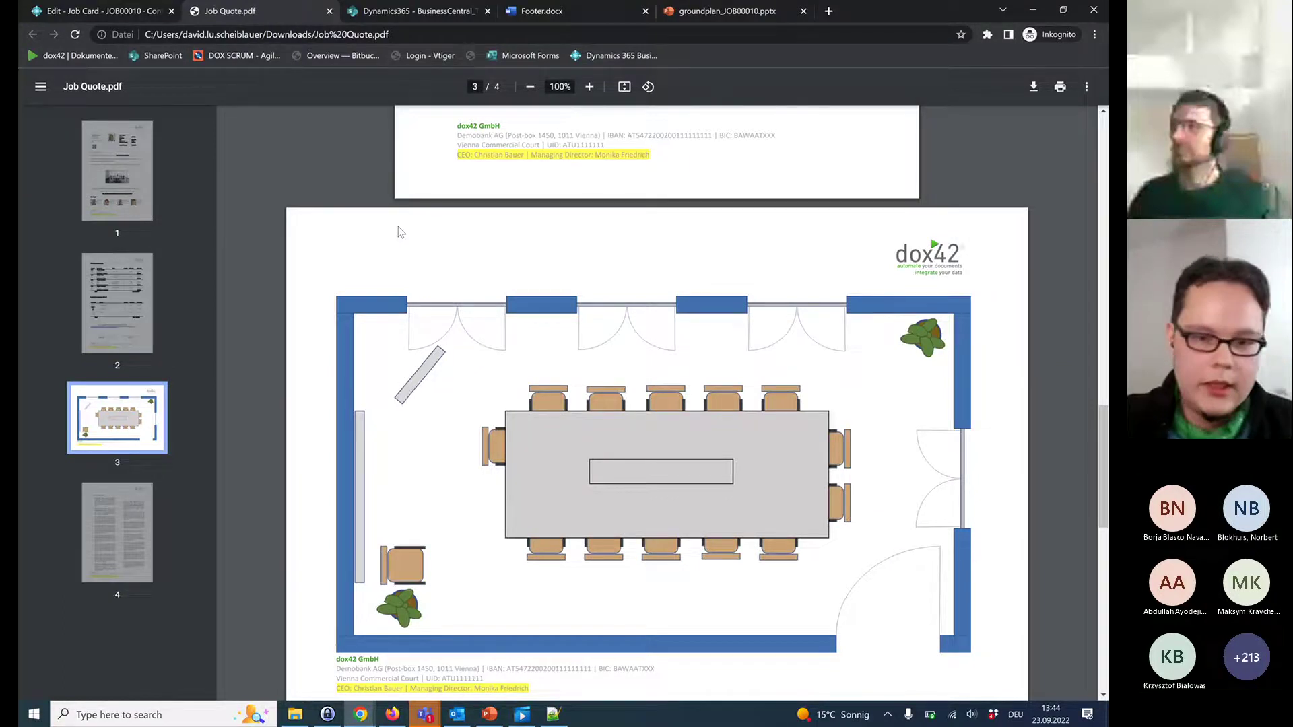
{"action": "scroll", "coordinate": [398, 232], "scroll_direction": "down", "scroll_amount": 2}
{"action": "scroll", "coordinate": [398, 231], "scroll_direction": "down", "scroll_amount": 2}
{"action": "scroll", "coordinate": [398, 232], "scroll_direction": "down", "scroll_amount": 1}
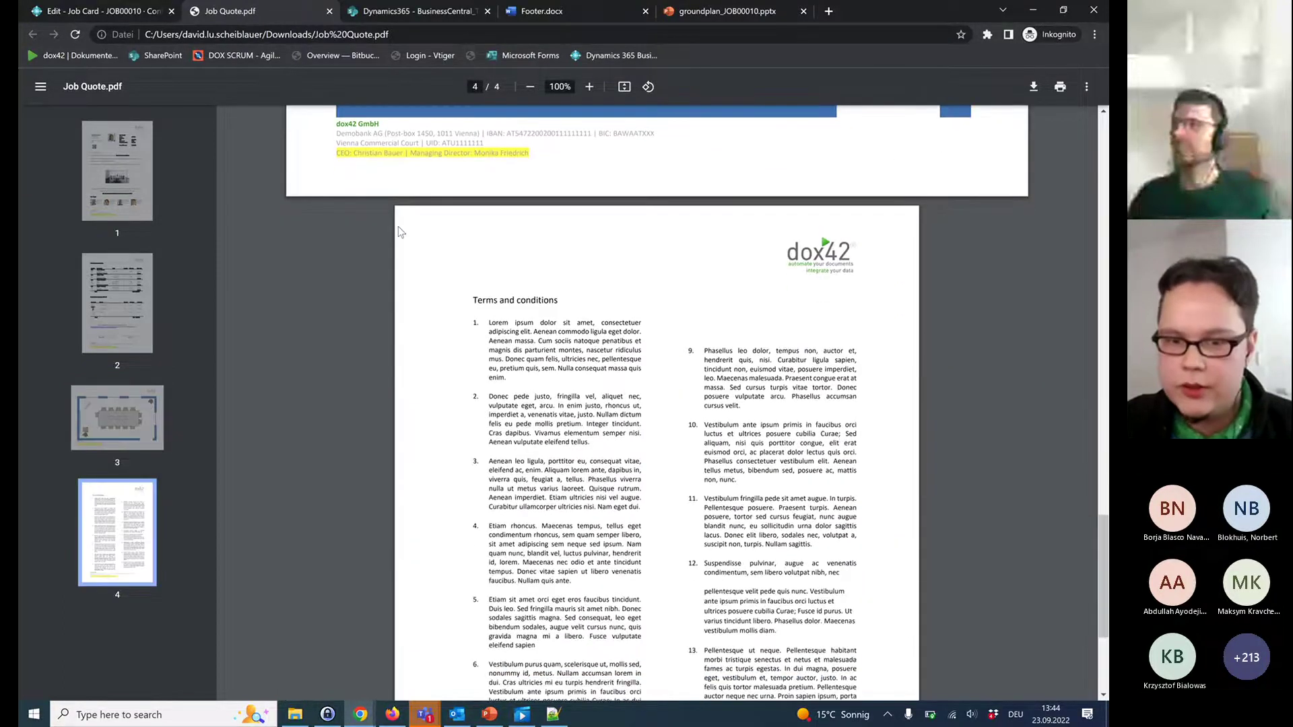
{"action": "scroll", "coordinate": [398, 232], "scroll_direction": "down", "scroll_amount": 1}
{"action": "scroll", "coordinate": [398, 232], "scroll_direction": "down", "scroll_amount": 1}
{"action": "scroll", "coordinate": [398, 232], "scroll_direction": "down", "scroll_amount": 1}
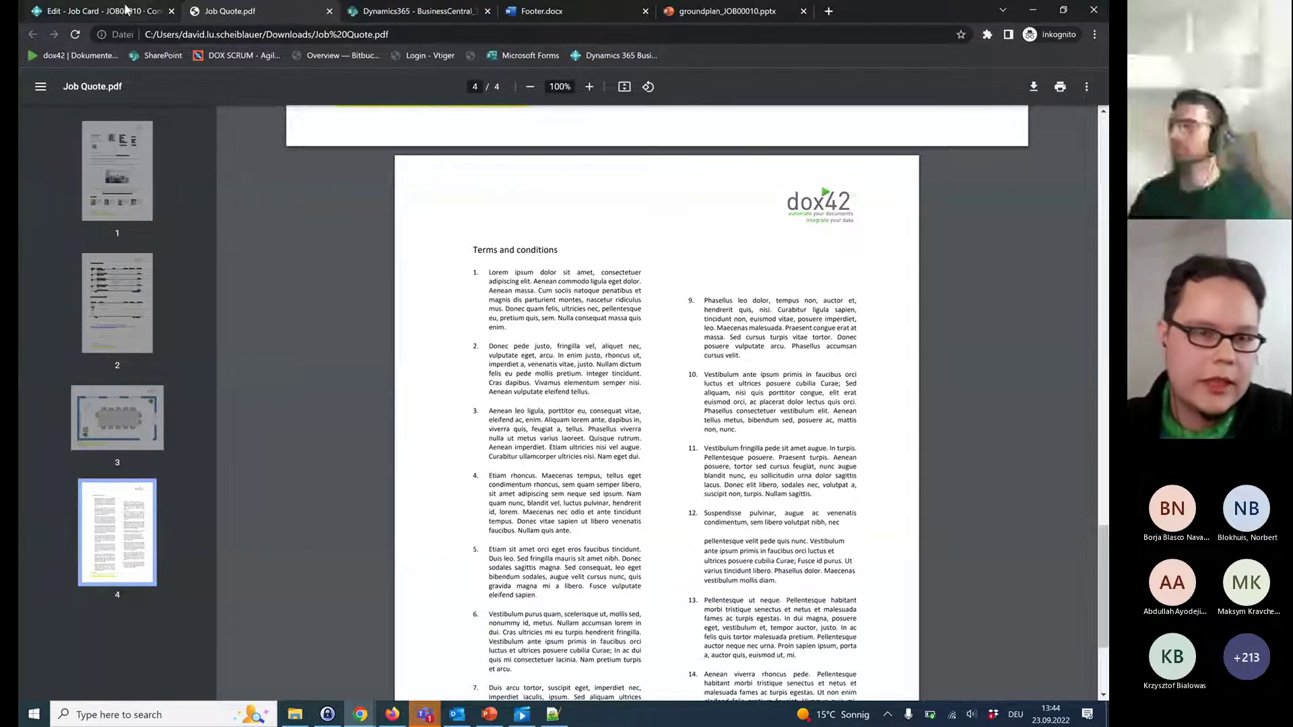
- Close the quote PDF tab and open JOBquoteBC.docx from SharePoint in desktop Word
{"action": "middle_click", "coordinate": [255, 20]}
{"action": "left_click", "coordinate": [236, 13]}
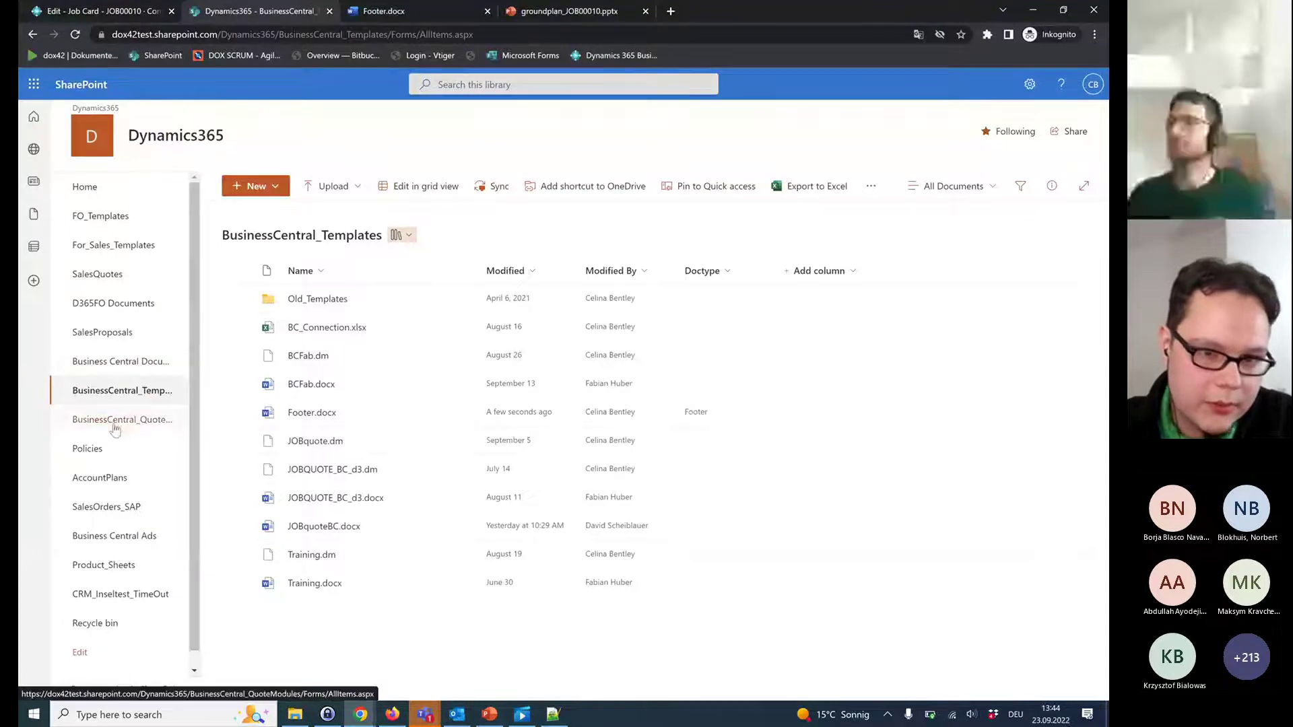
{"action": "left_click", "coordinate": [458, 526]}
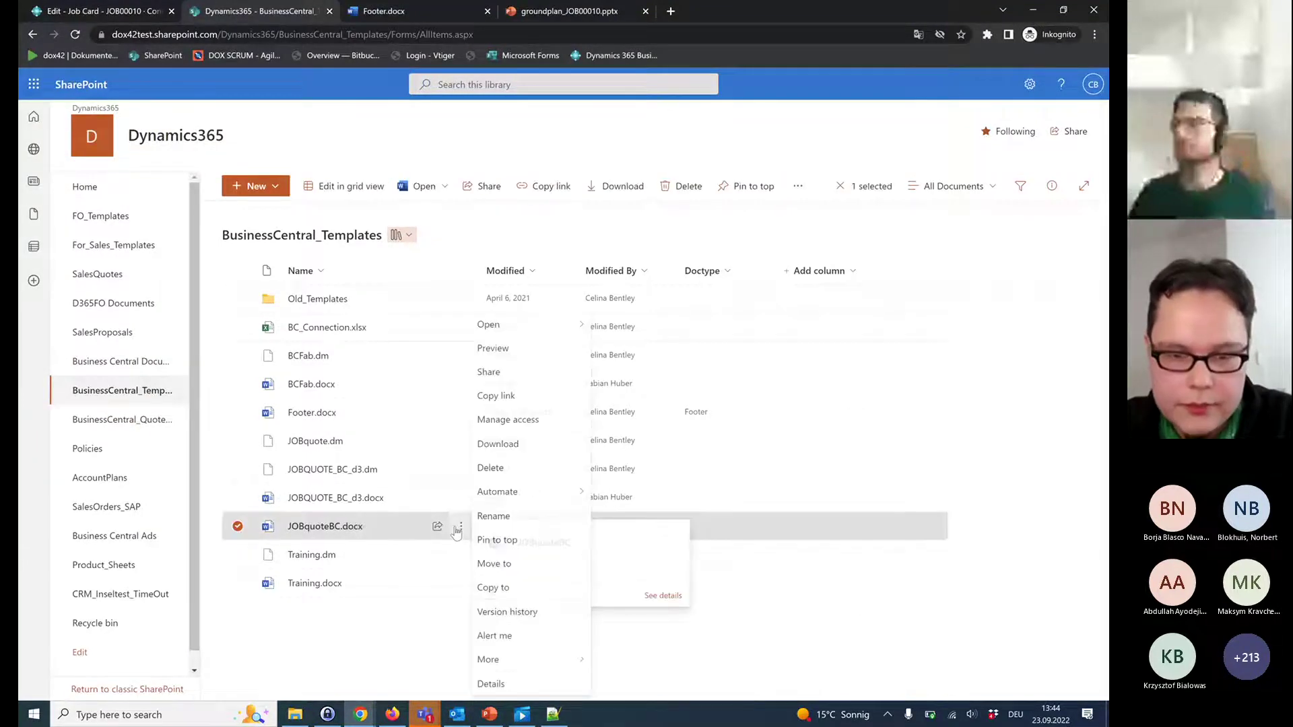
{"action": "left_click", "coordinate": [612, 348]}
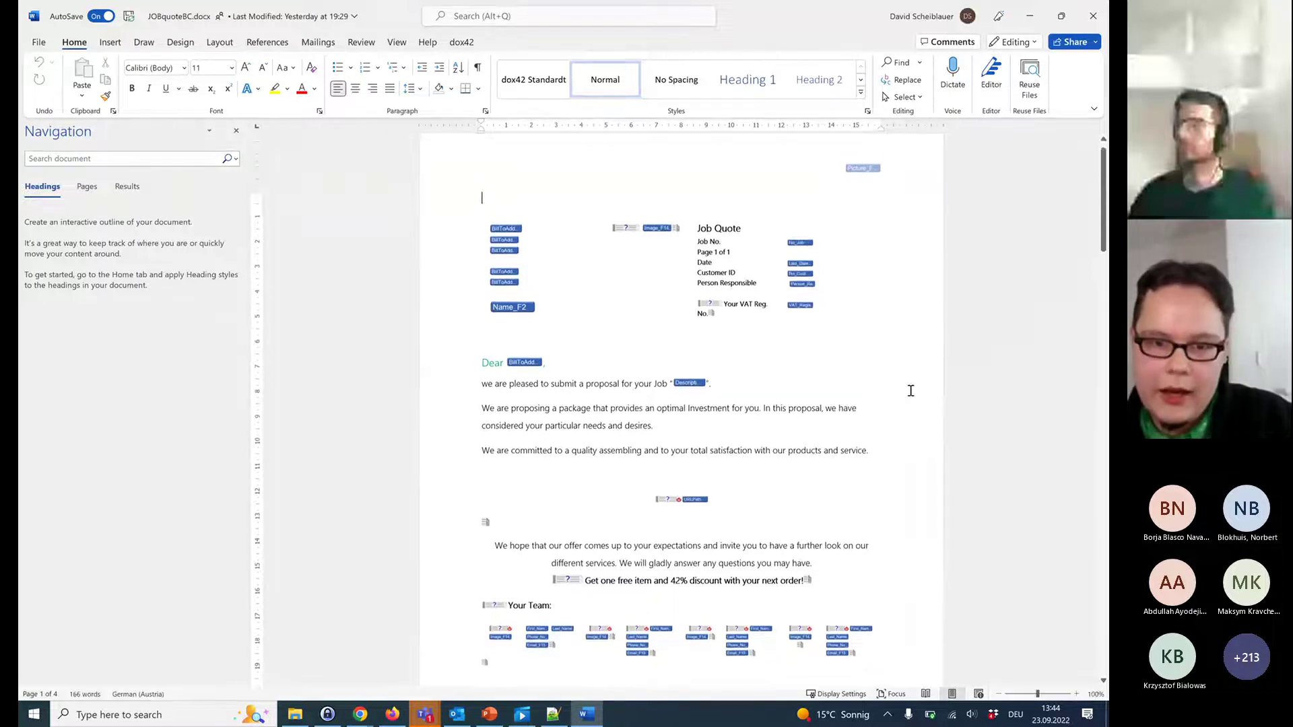
{"action": "scroll", "coordinate": [910, 391], "scroll_direction": "down", "scroll_amount": 1}
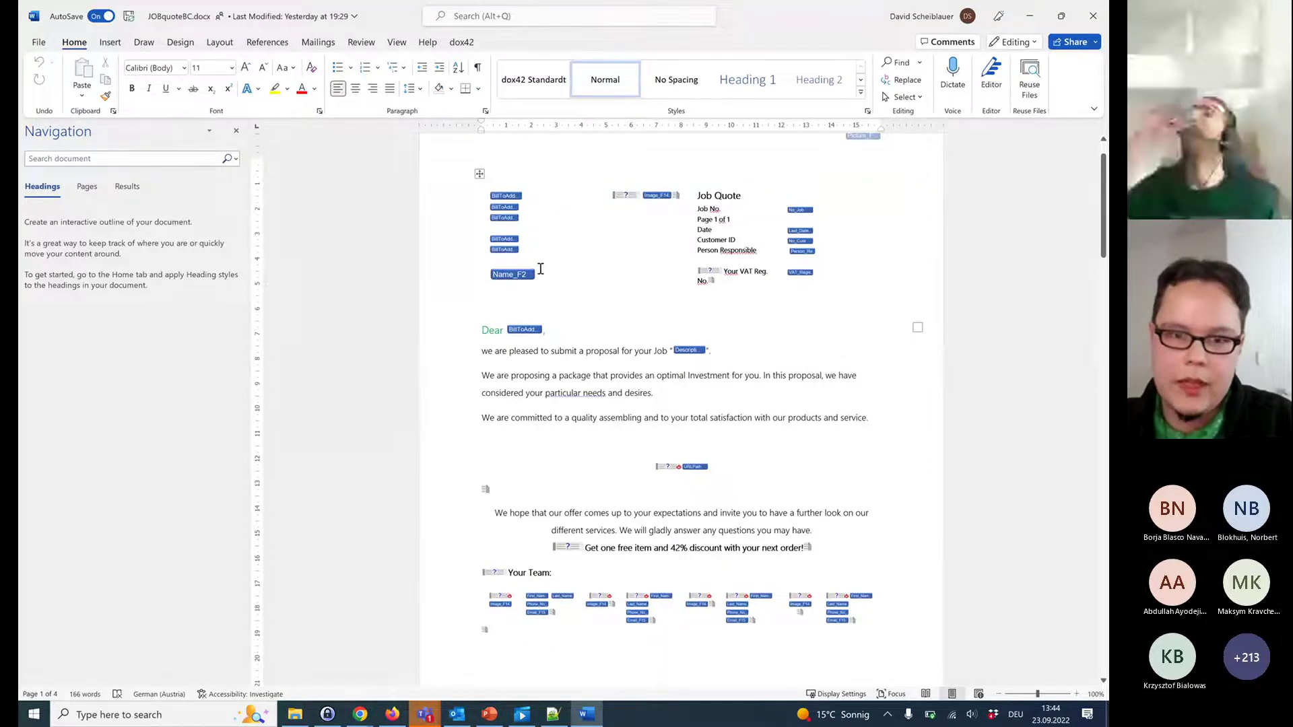
{"action": "left_click", "coordinate": [462, 43]}
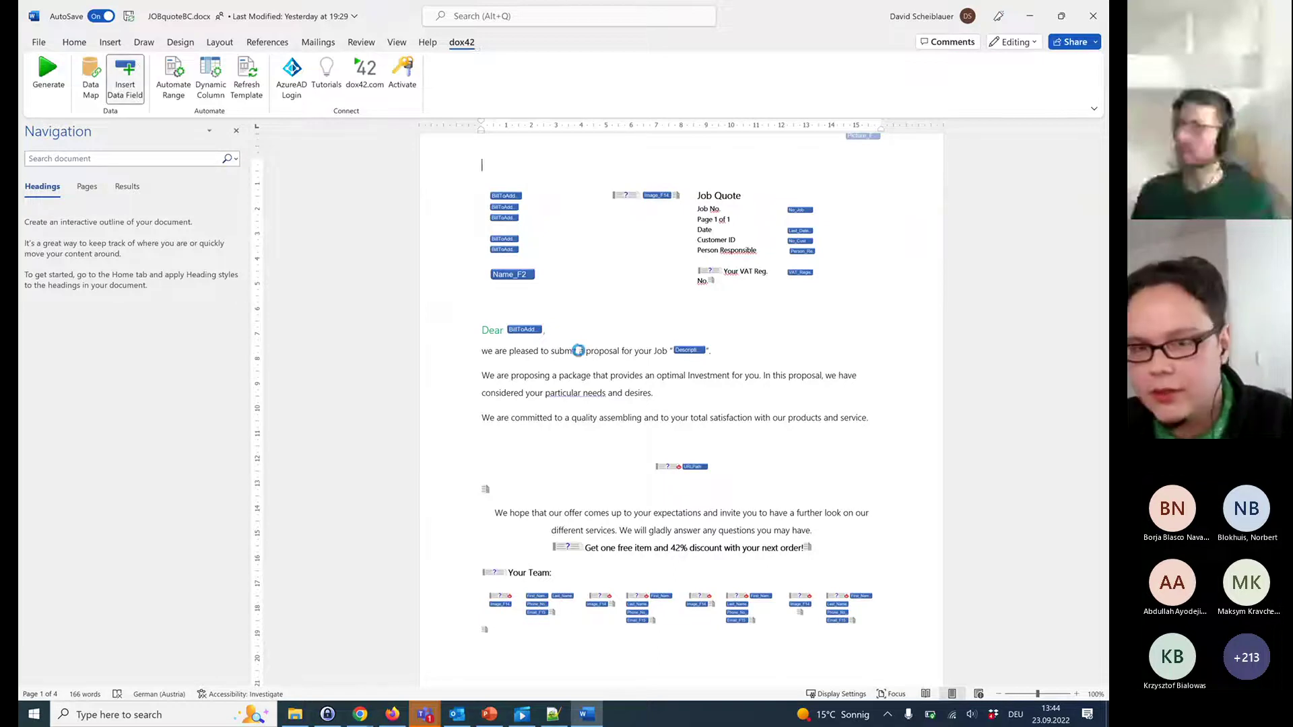
{"action": "scroll", "coordinate": [578, 354], "scroll_direction": "down", "scroll_amount": 2}
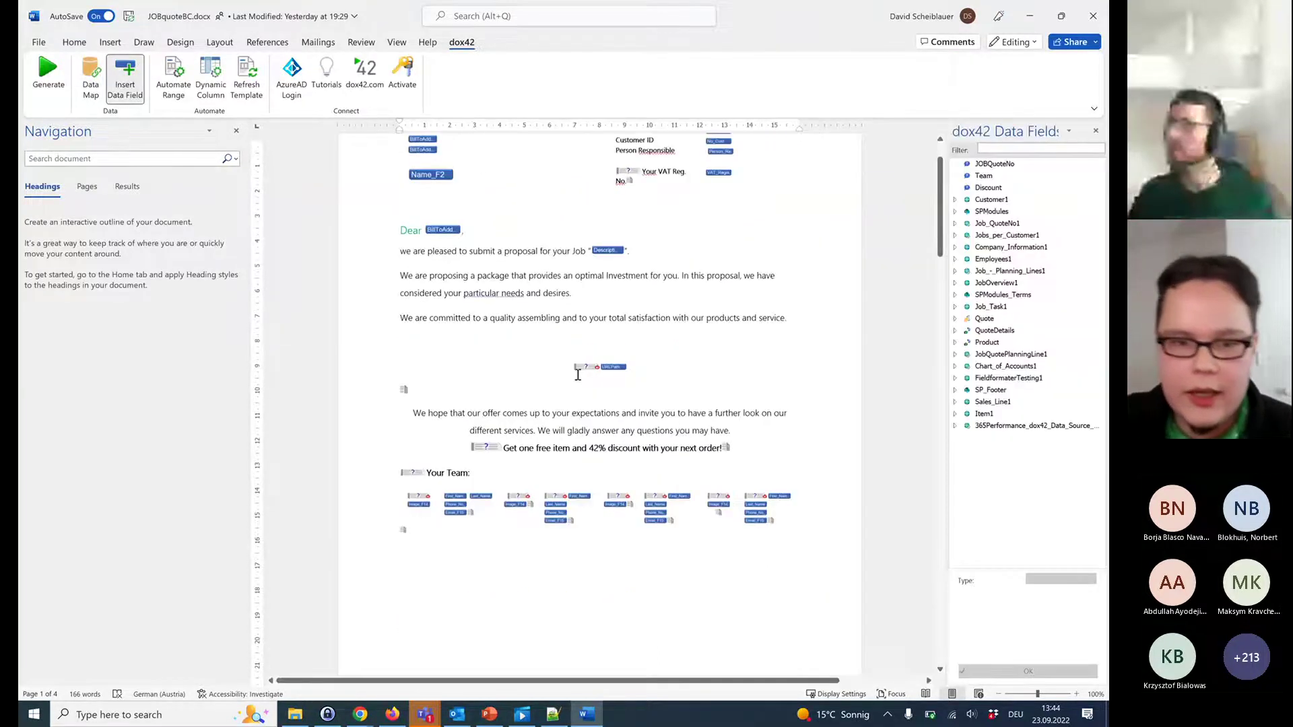
{"action": "scroll", "coordinate": [577, 367], "scroll_direction": "down", "scroll_amount": 3}
{"action": "scroll", "coordinate": [578, 373], "scroll_direction": "down", "scroll_amount": 3}
{"action": "scroll", "coordinate": [578, 375], "scroll_direction": "down", "scroll_amount": 2}
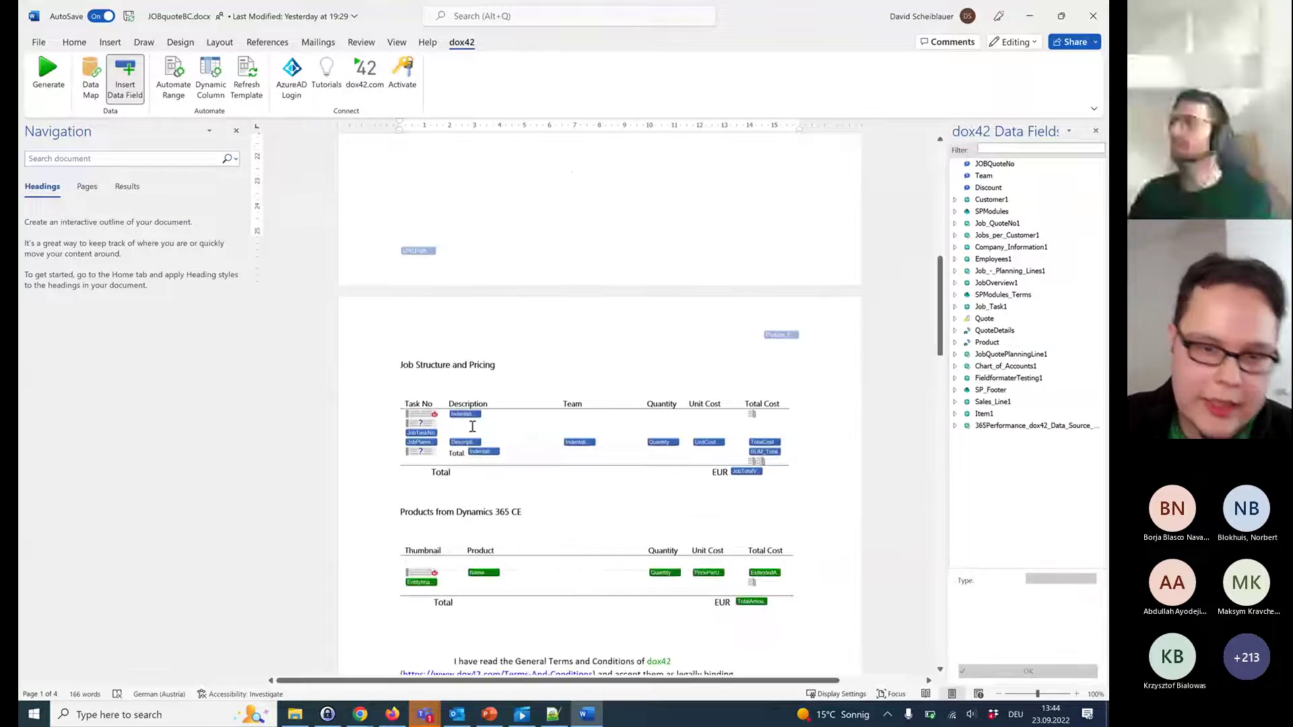
{"action": "left_click", "coordinate": [423, 412]}
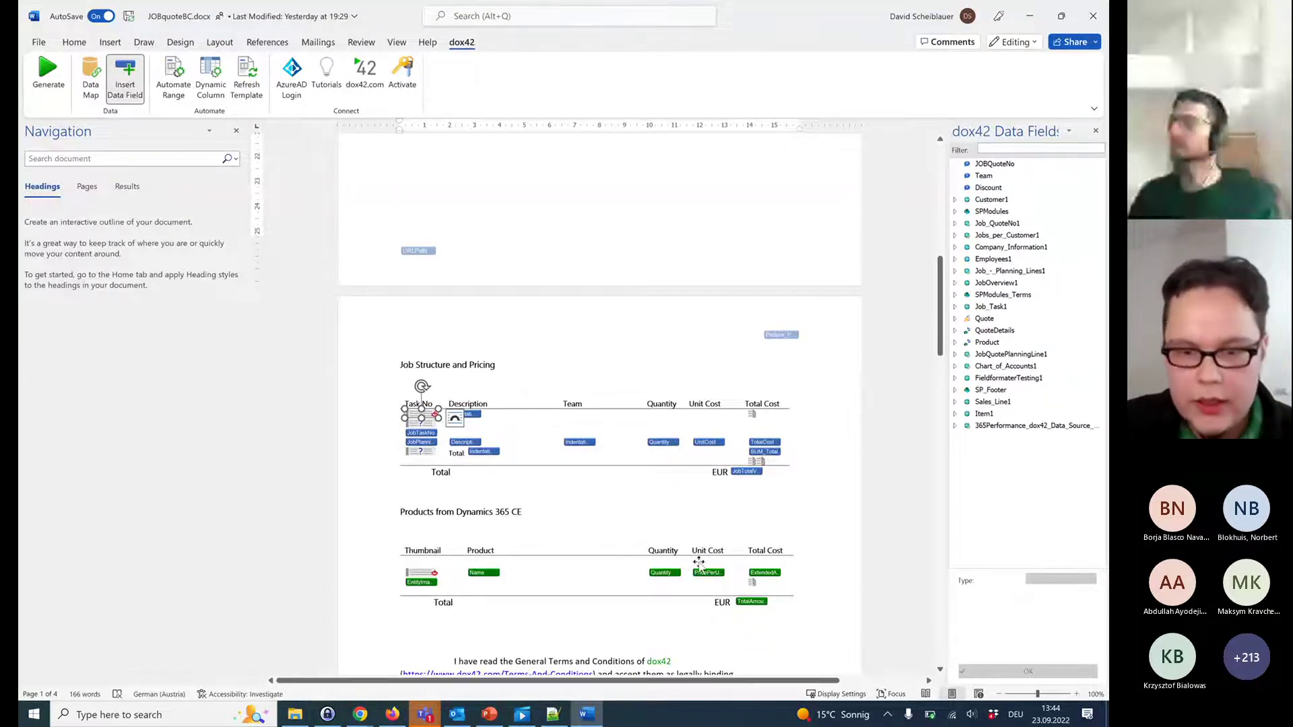
{"action": "scroll", "coordinate": [835, 569], "scroll_direction": "down", "scroll_amount": 1}
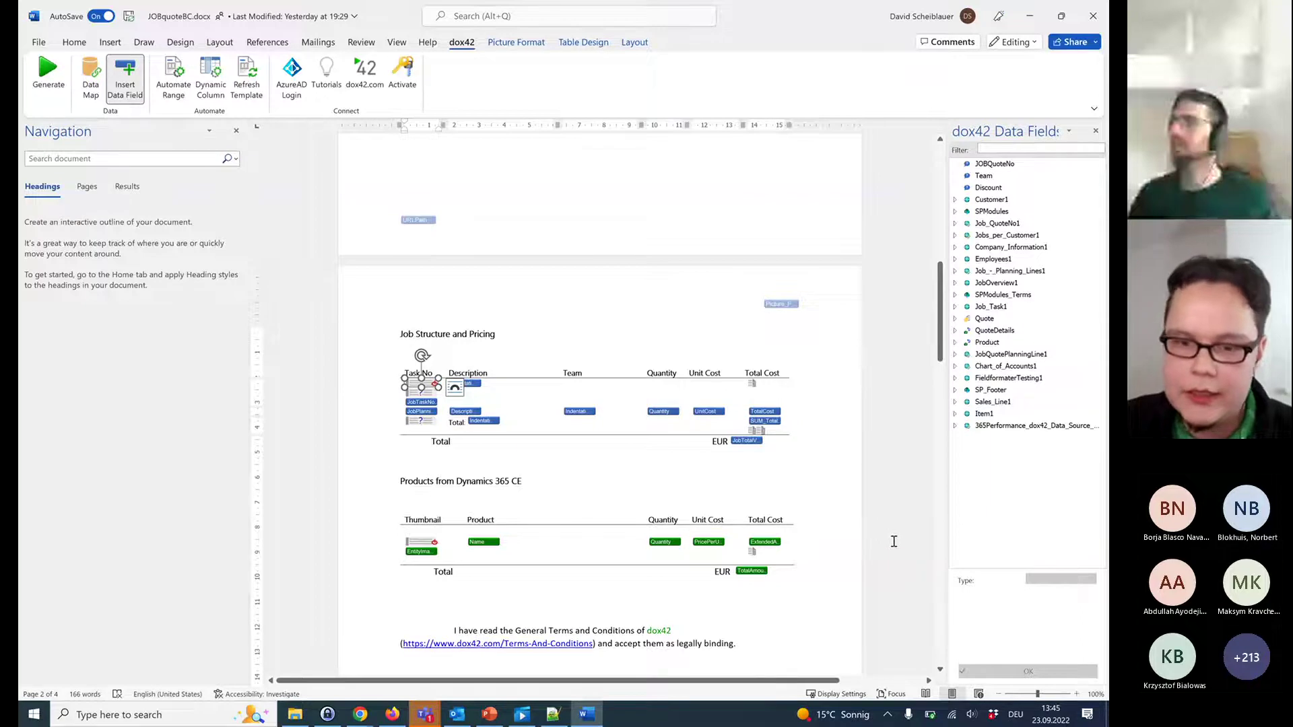
{"action": "left_click", "coordinate": [893, 542]}
{"action": "scroll", "coordinate": [894, 542], "scroll_direction": "down", "scroll_amount": 2}
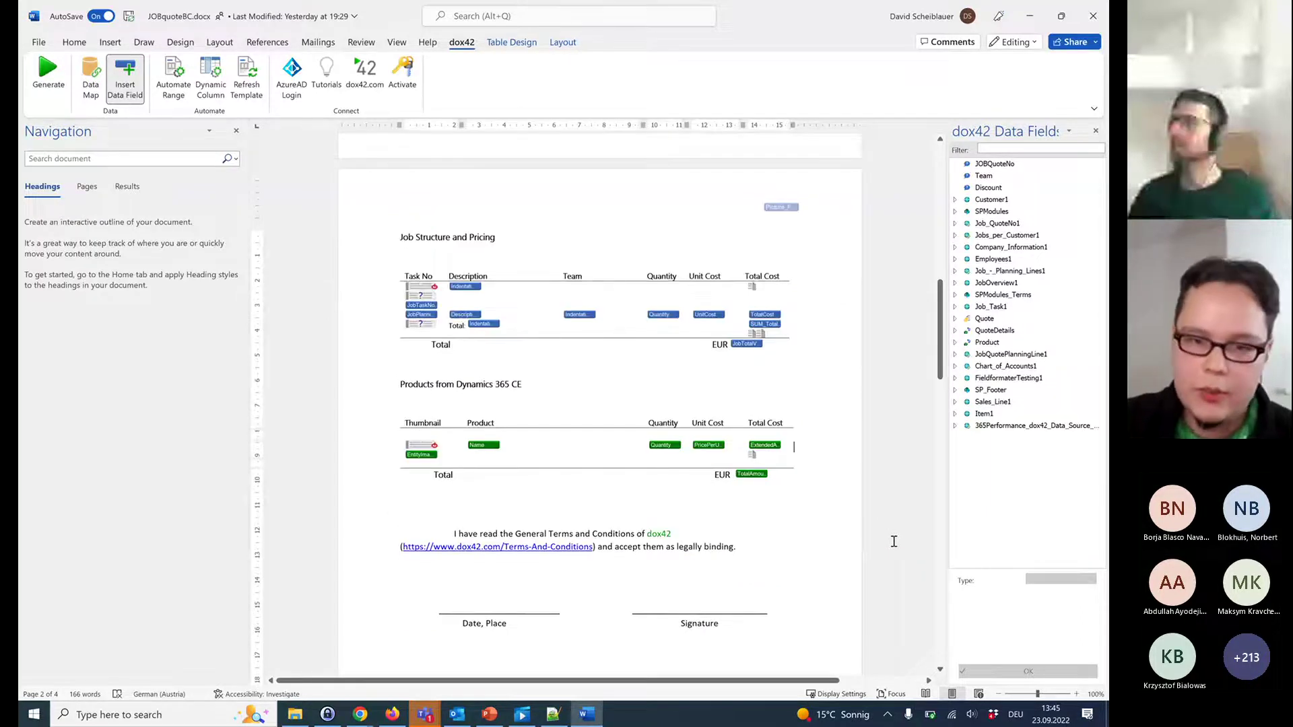
{"action": "scroll", "coordinate": [893, 542], "scroll_direction": "down", "scroll_amount": 1}
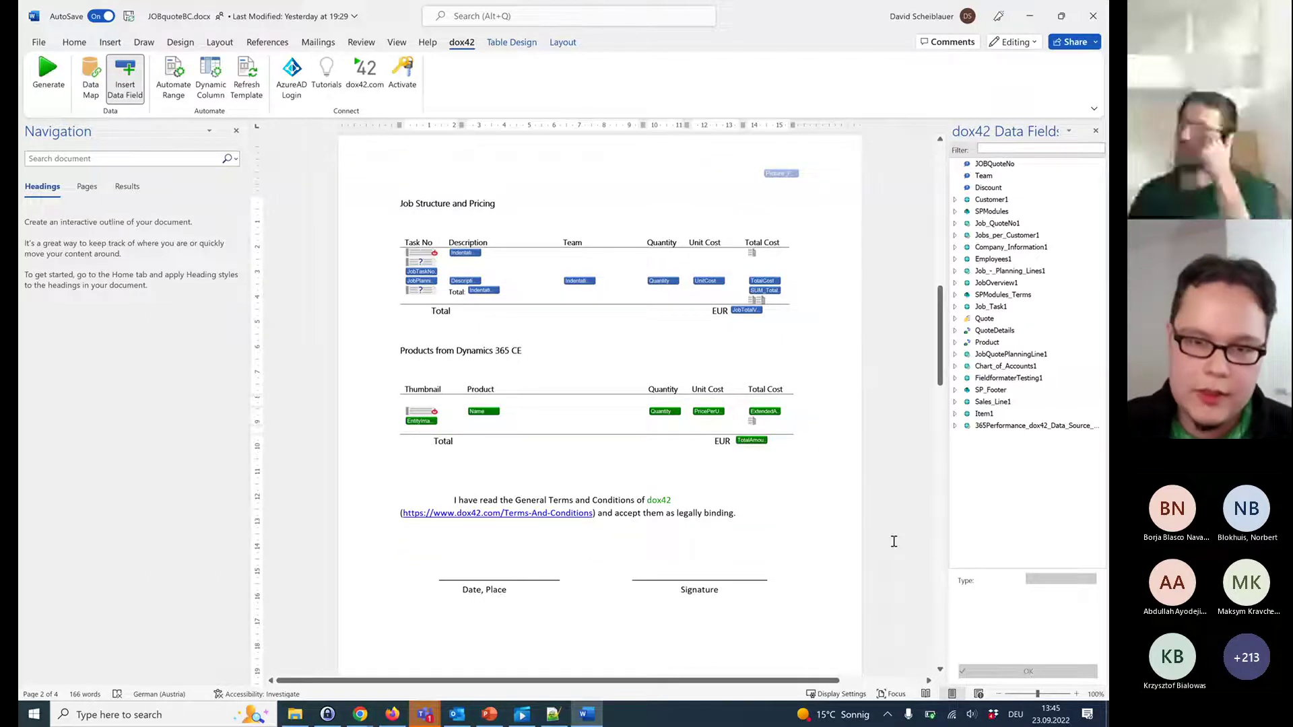
{"action": "scroll", "coordinate": [893, 541], "scroll_direction": "down", "scroll_amount": 2}
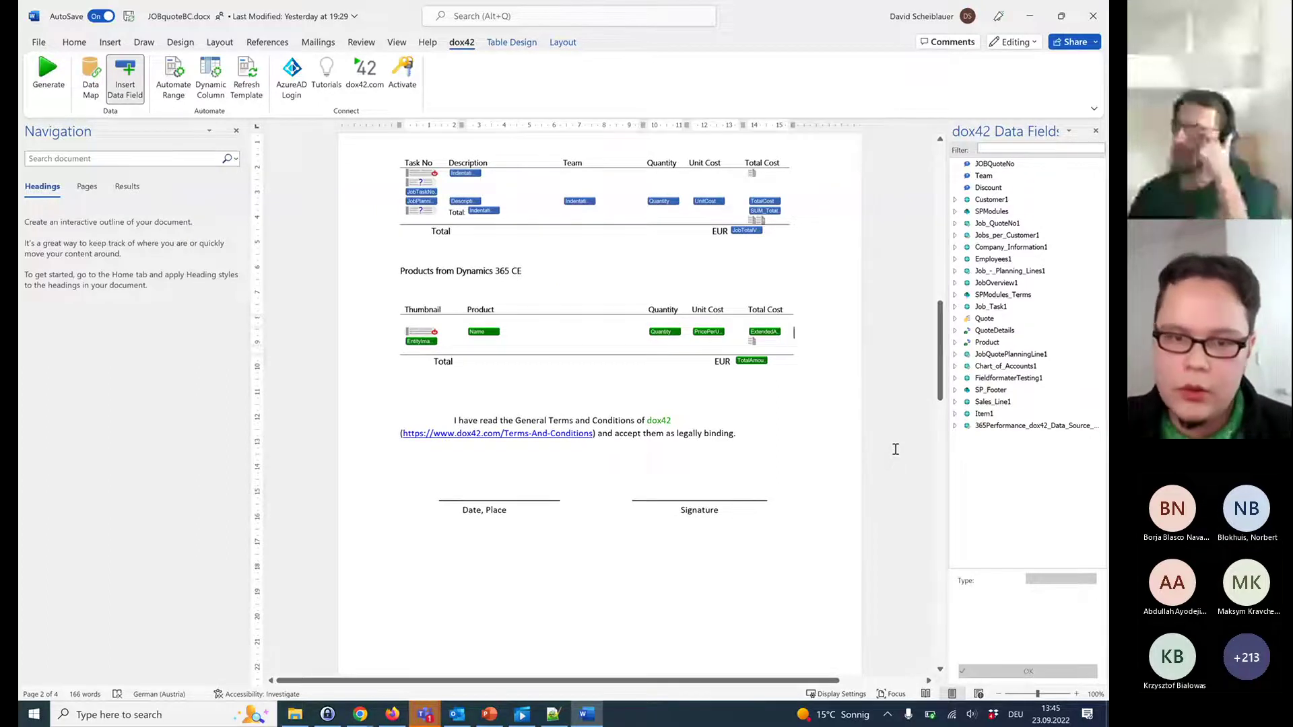
{"action": "scroll", "coordinate": [894, 450], "scroll_direction": "down", "scroll_amount": 1}
{"action": "scroll", "coordinate": [894, 449], "scroll_direction": "down", "scroll_amount": 2}
{"action": "scroll", "coordinate": [894, 449], "scroll_direction": "down", "scroll_amount": 5}
{"action": "scroll", "coordinate": [895, 450], "scroll_direction": "down", "scroll_amount": 6}
{"action": "scroll", "coordinate": [894, 449], "scroll_direction": "up", "scroll_amount": 10}
{"action": "scroll", "coordinate": [895, 448], "scroll_direction": "up", "scroll_amount": 8}
{"action": "scroll", "coordinate": [894, 448], "scroll_direction": "up", "scroll_amount": 10}
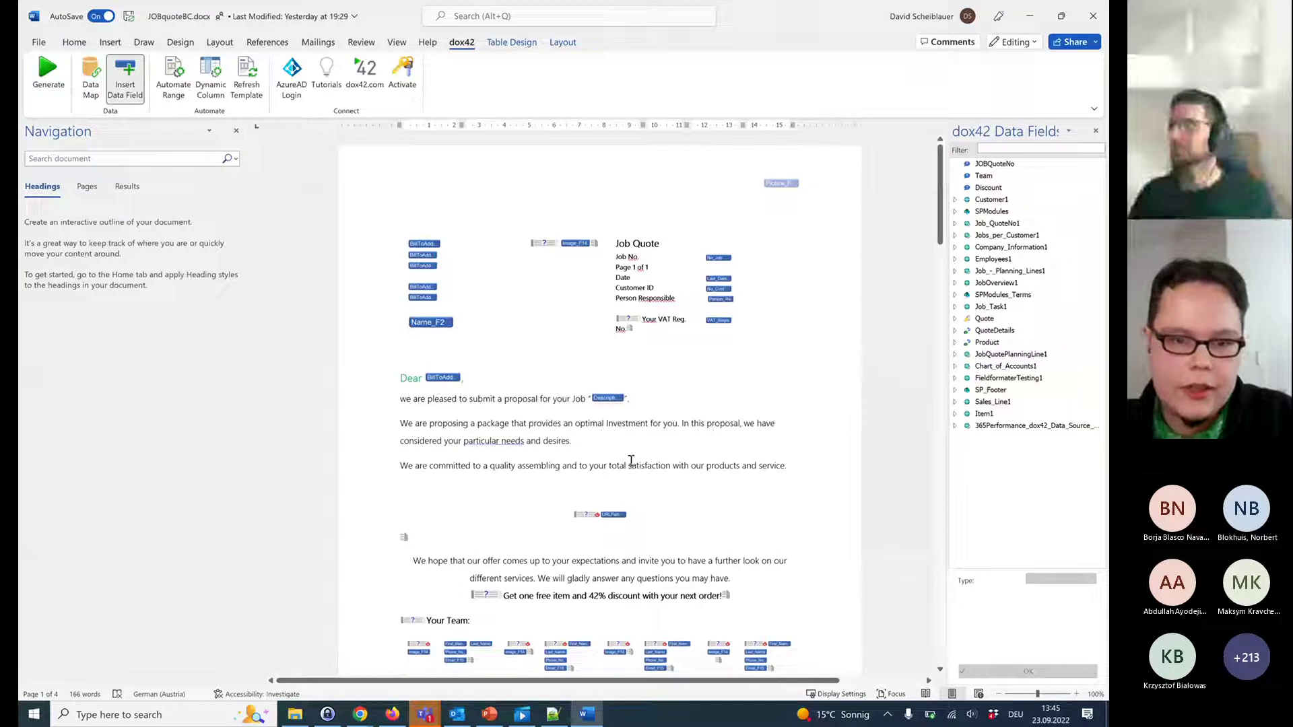
- Delete Name_F2 from the address block and drag Customer1 Name_F2 after 'desires'
{"action": "left_click", "coordinate": [478, 331]}
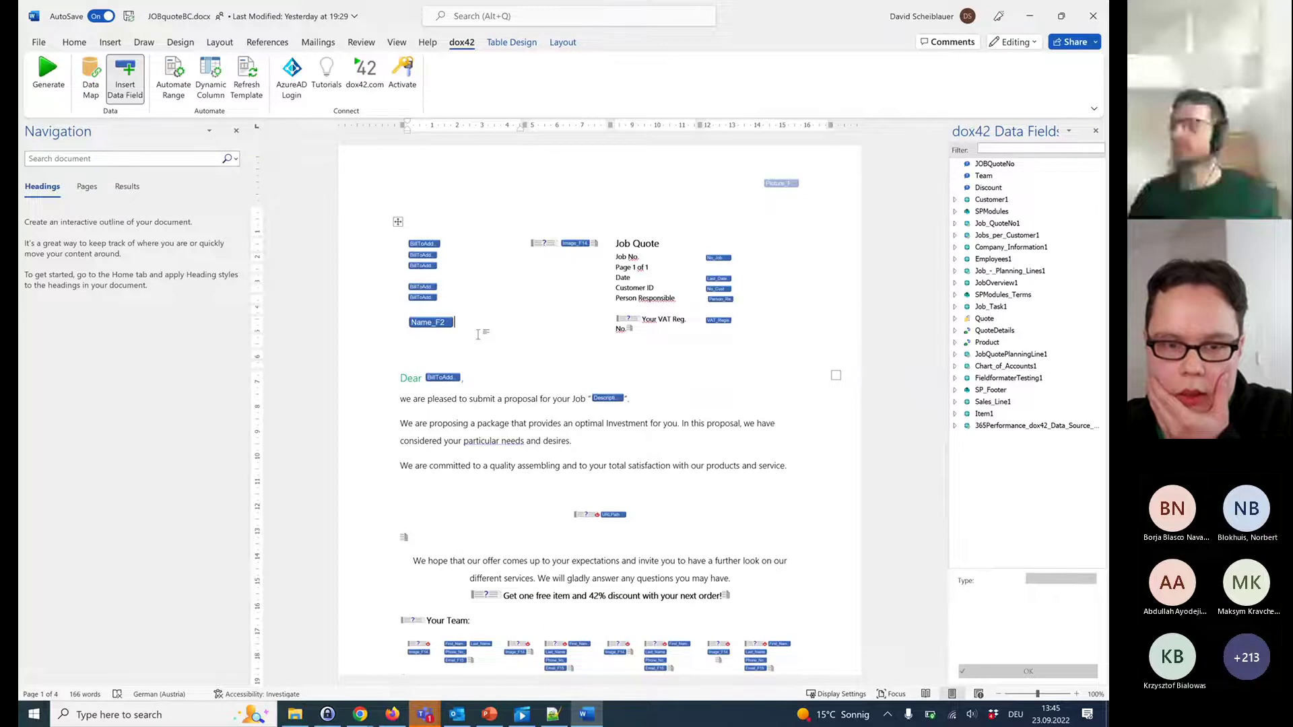
{"action": "key", "text": "Delete"}
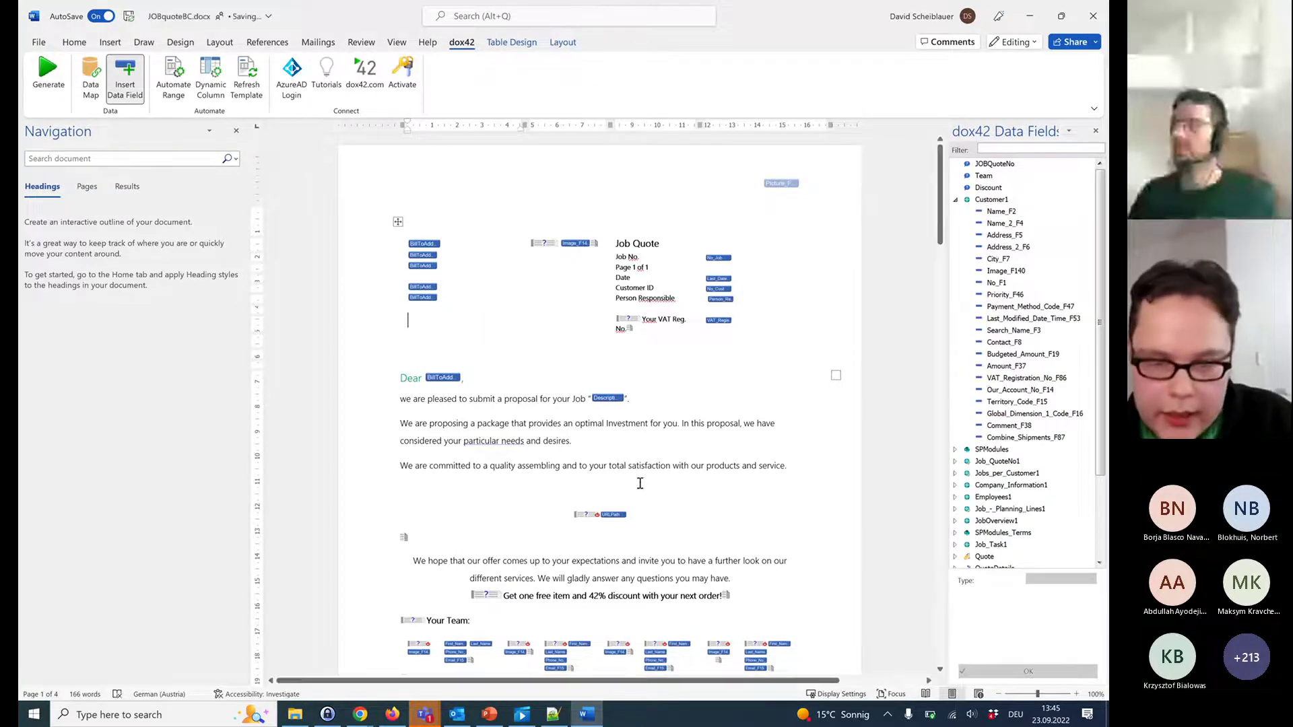
{"action": "left_click", "coordinate": [1001, 213]}
{"action": "left_click_drag", "start_coordinate": [1002, 212], "coordinate": [612, 448]}
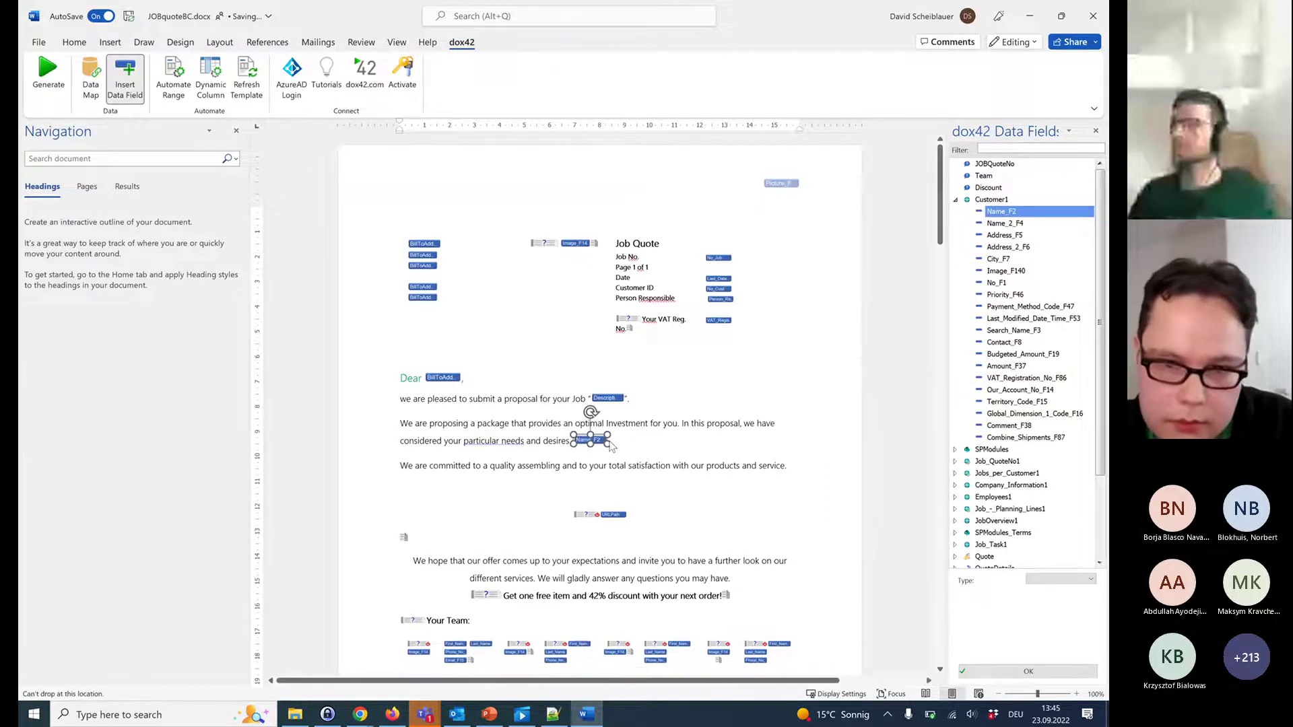
- Try BarCode field type with MSI symbology, then clear the field type to blank
{"action": "left_click", "coordinate": [1091, 579]}
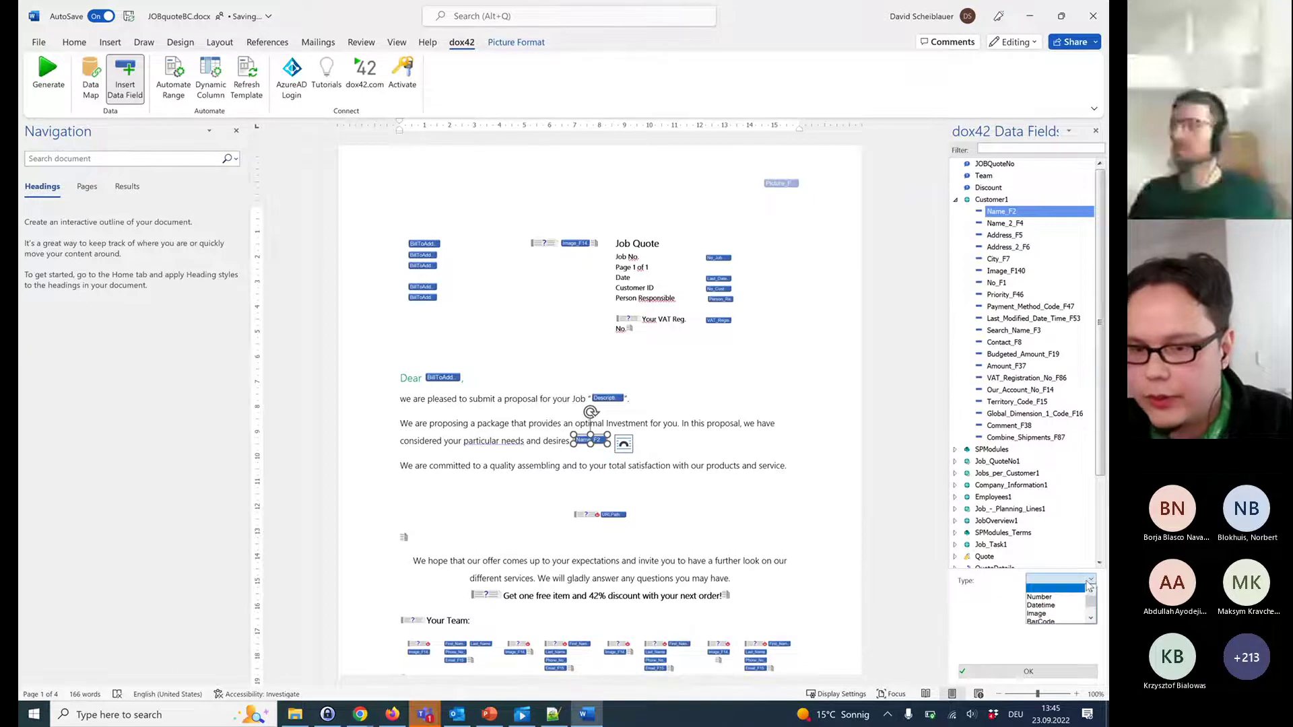
{"action": "key", "text": "Down"}
{"action": "key", "text": "Down"}
{"action": "key", "text": "Down"}
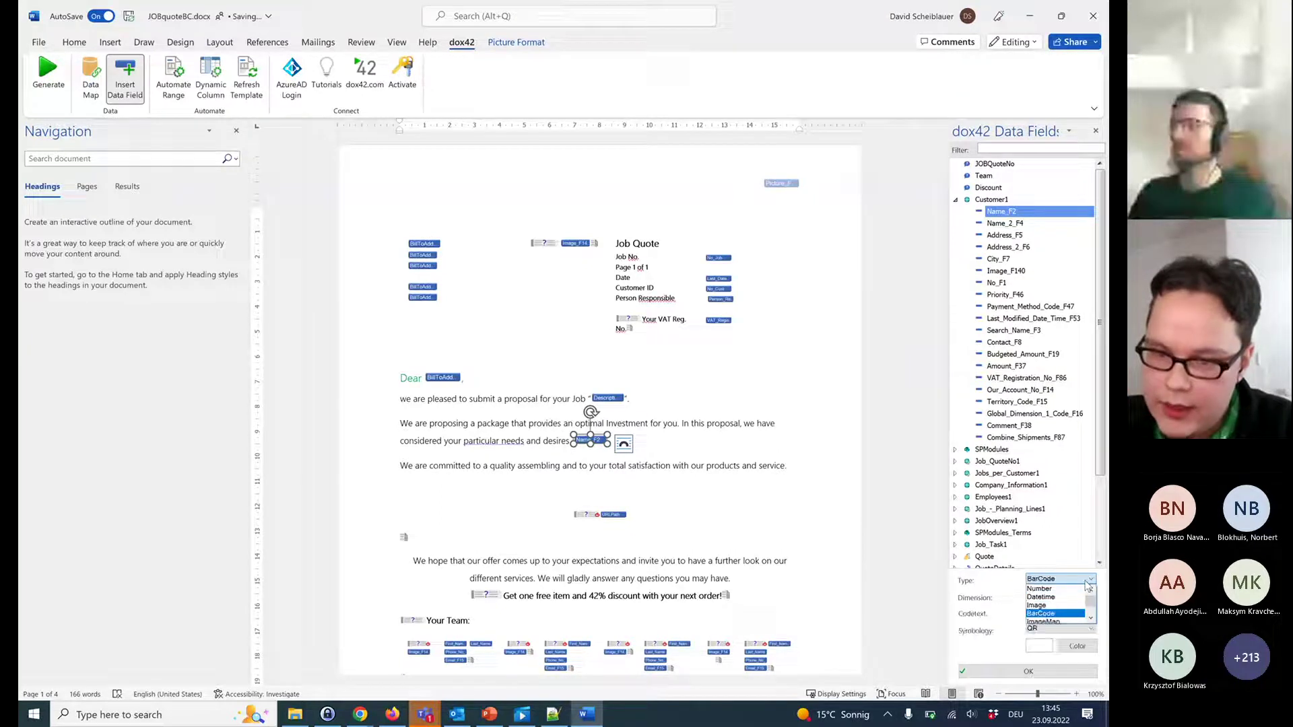
{"action": "key", "text": "Return"}
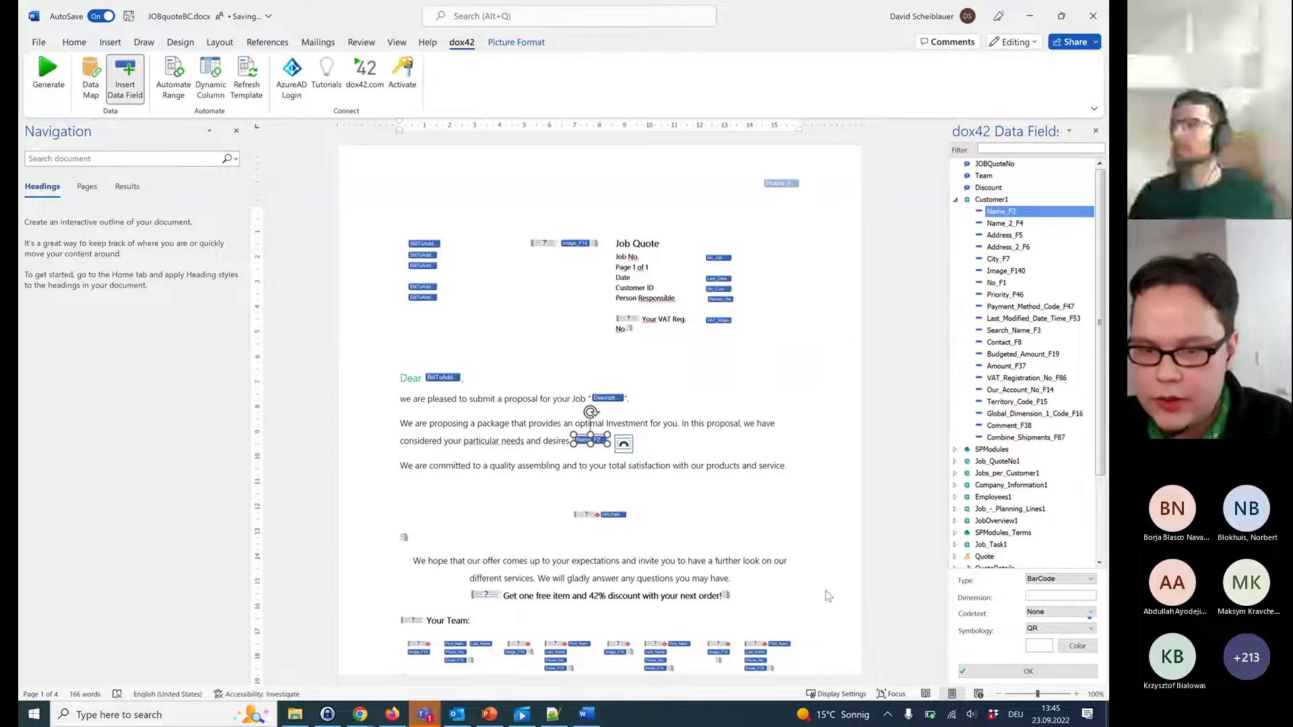
{"action": "left_click", "coordinate": [1073, 614]}
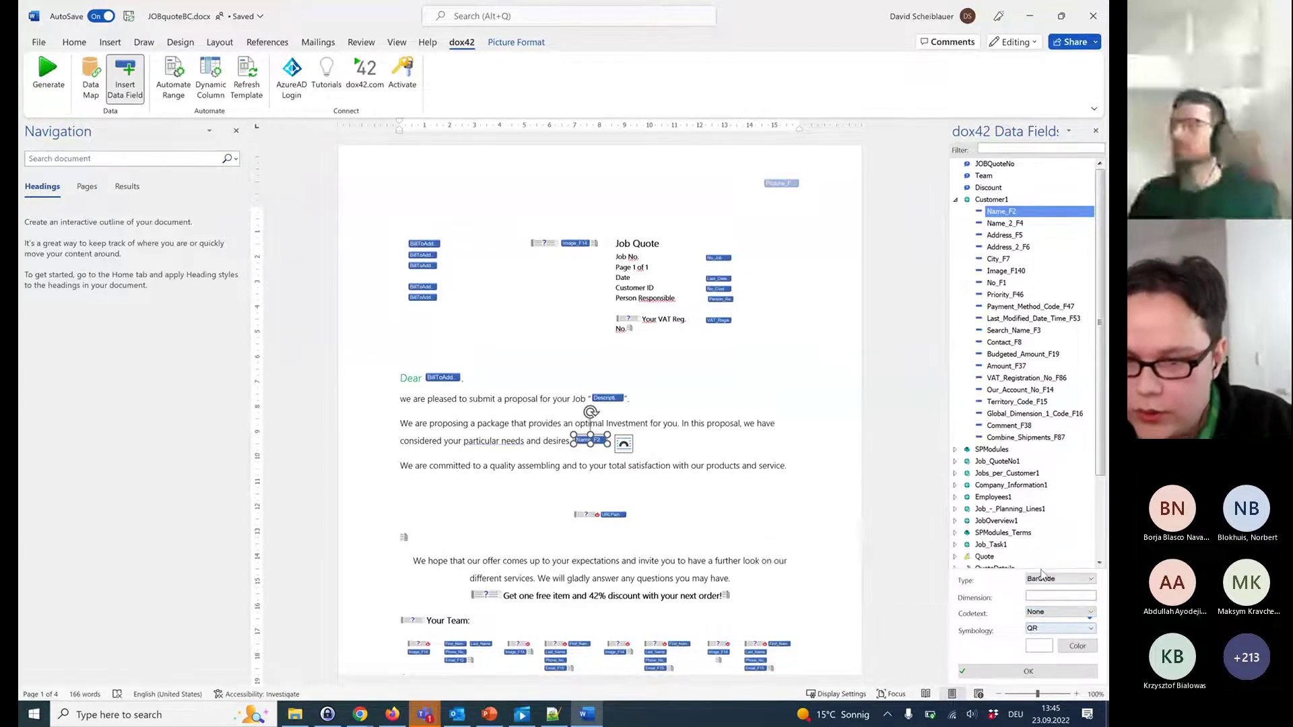
{"action": "left_click", "coordinate": [1056, 629]}
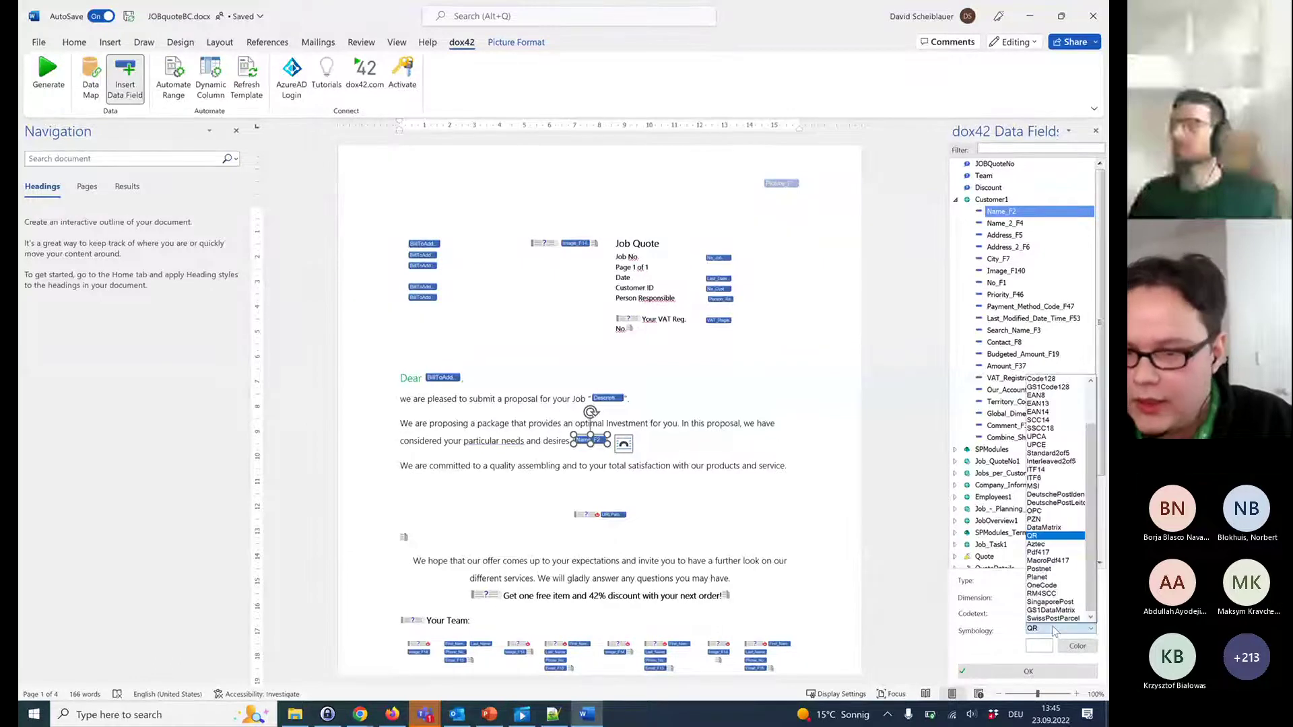
{"action": "key", "text": "Up"}
{"action": "key", "text": "Up"}
{"action": "key", "text": "Up"}
{"action": "key", "text": "Up"}
{"action": "key", "text": "Up"}
{"action": "key", "text": "Up"}
{"action": "key", "text": "Return"}
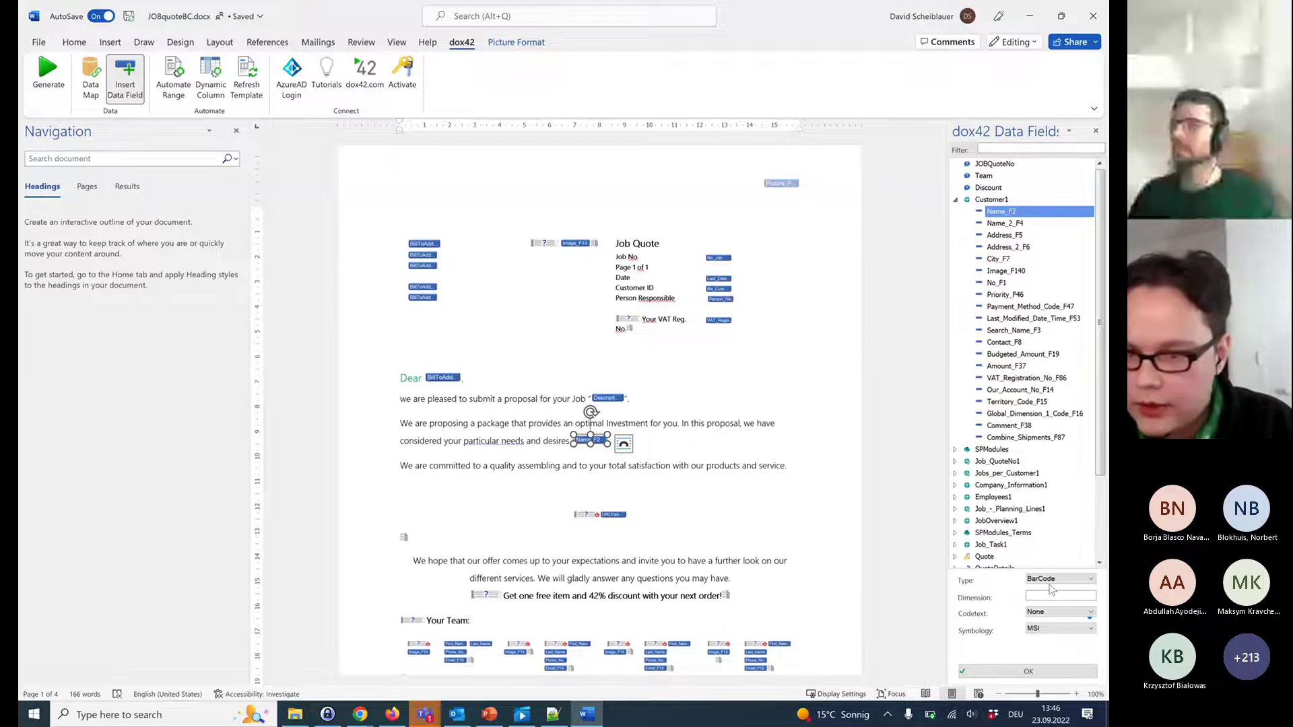
{"action": "left_click", "coordinate": [1054, 579]}
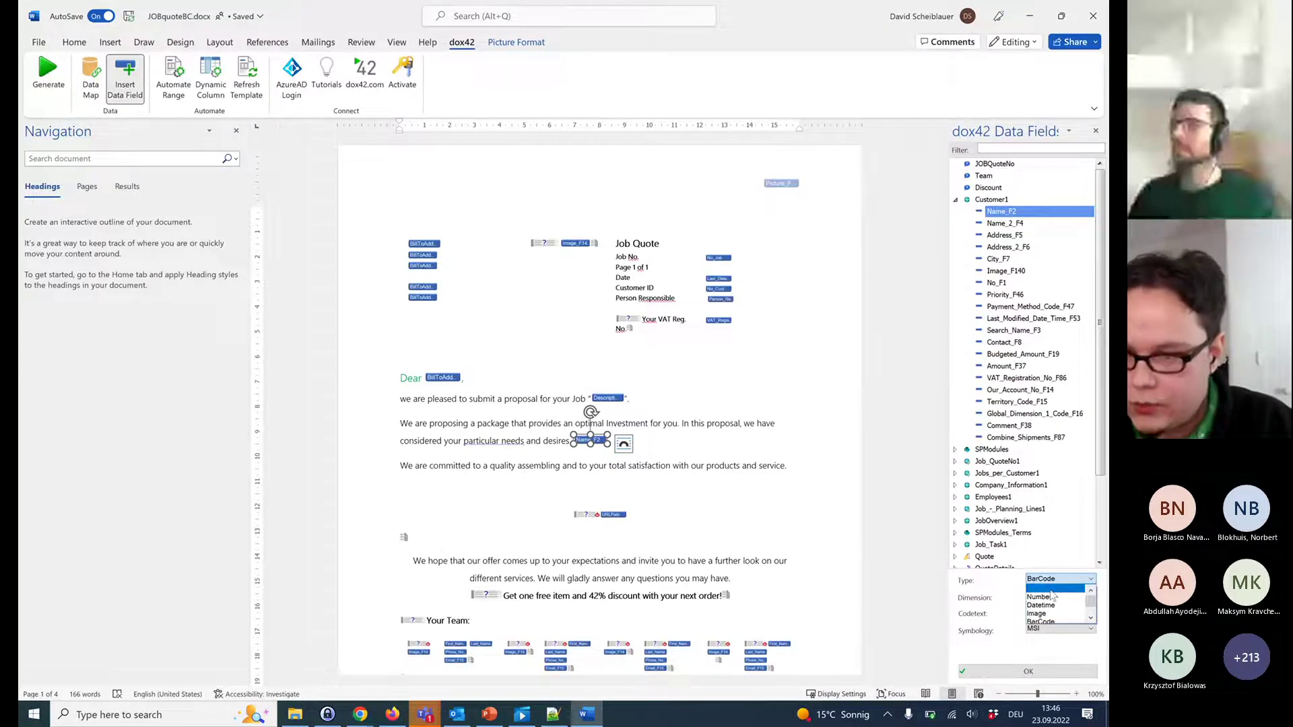
{"action": "left_click", "coordinate": [1051, 596]}
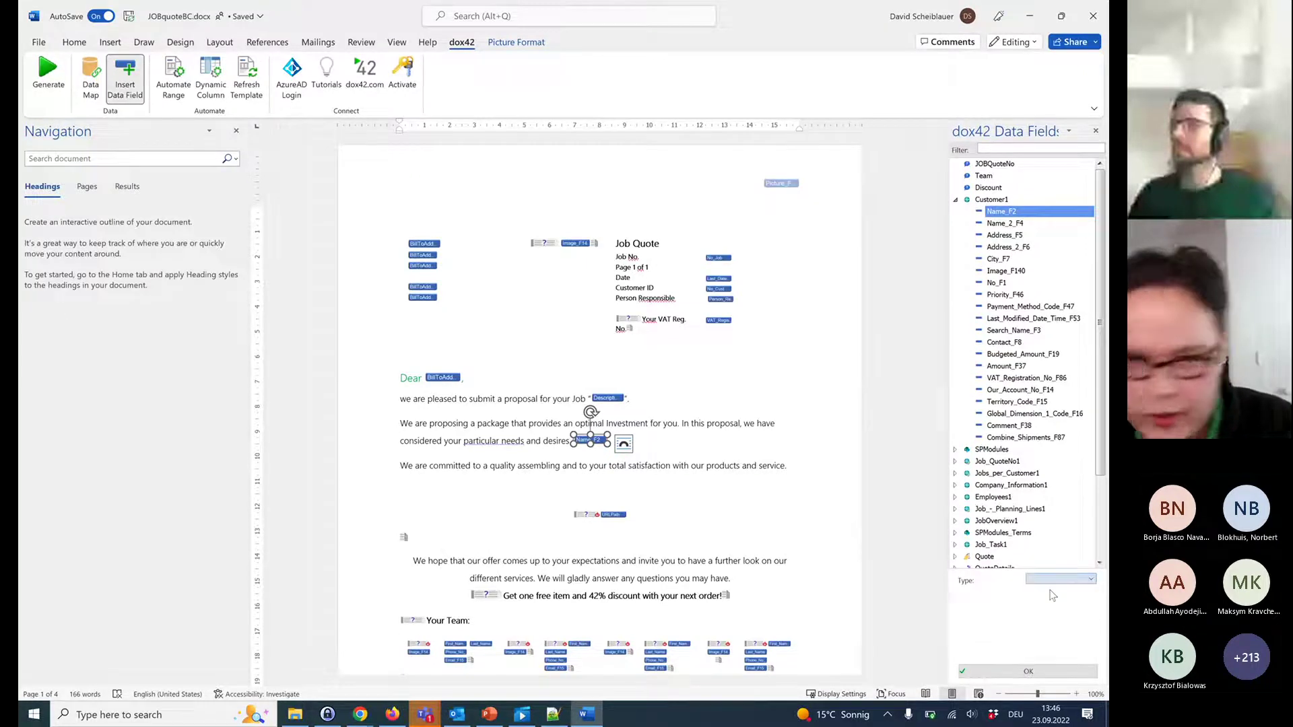
- Set the 'We are proposing a package…' paragraph to Comic Sans MS in red in JOBquoteBC.docx
{"action": "triple_click", "coordinate": [668, 448]}
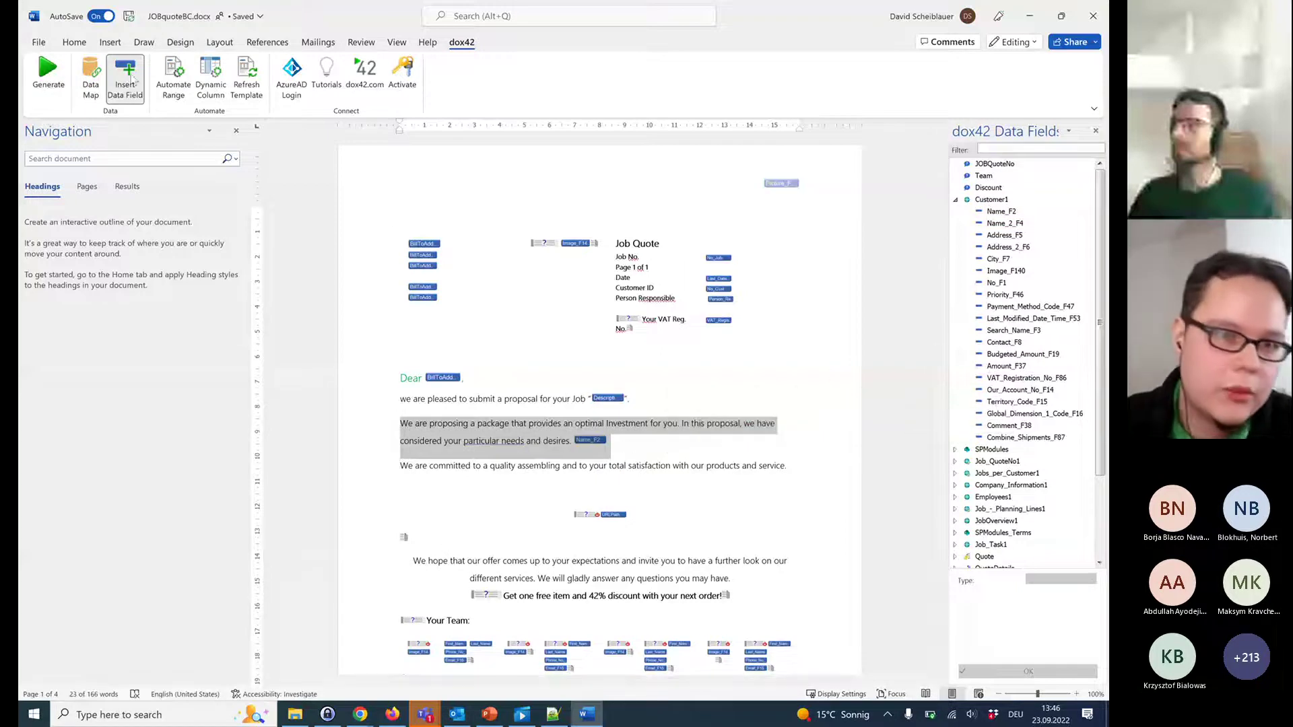
{"action": "left_click", "coordinate": [79, 46]}
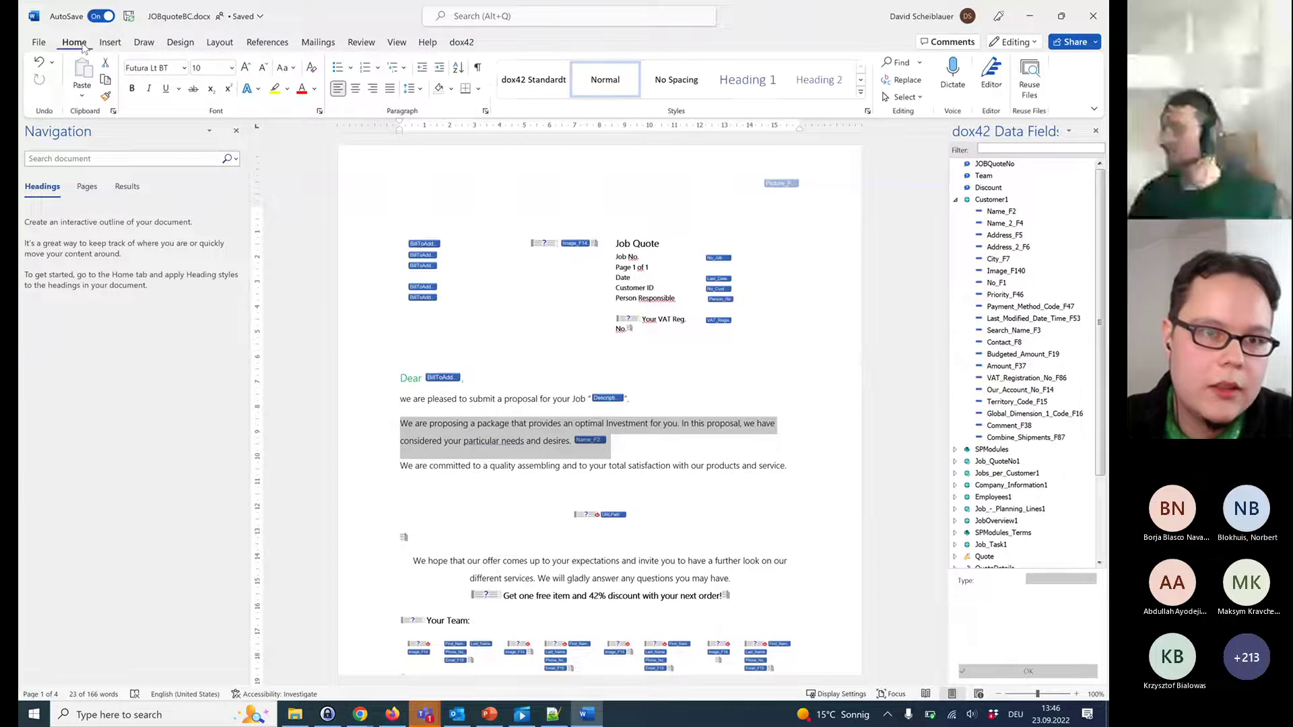
{"action": "left_click", "coordinate": [184, 68]}
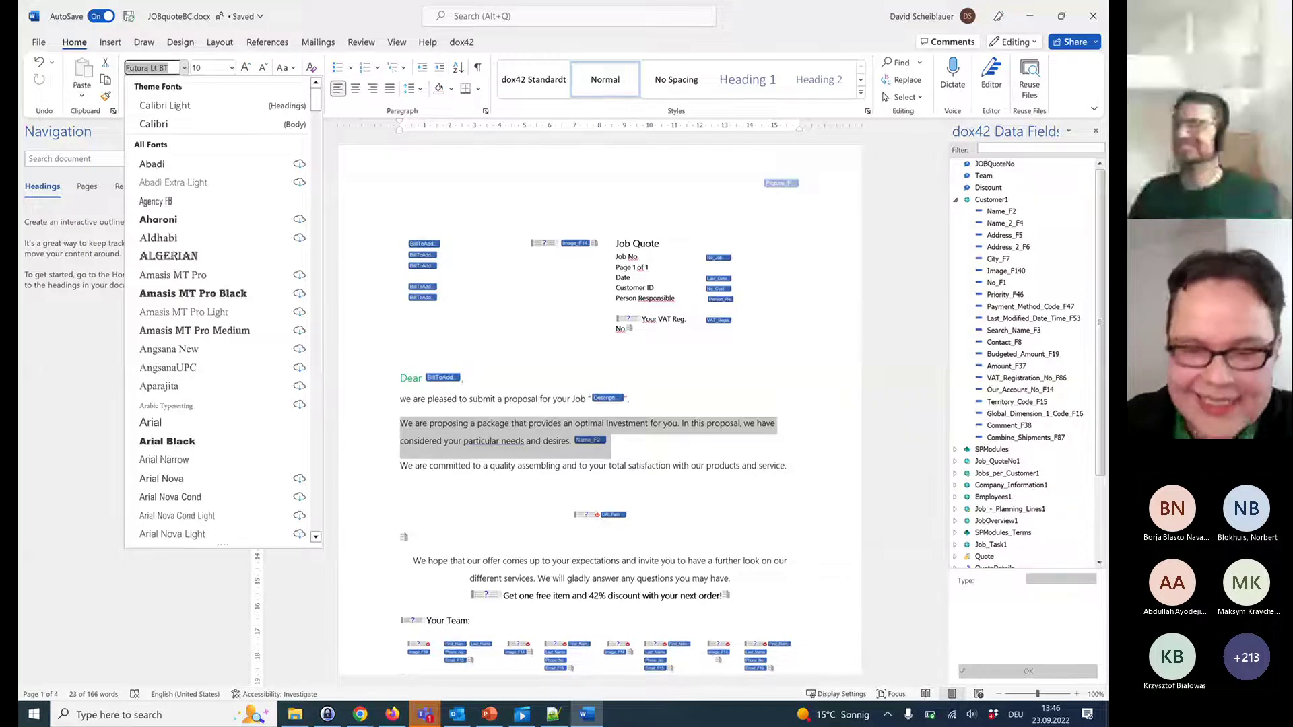
{"action": "type", "text": "Comic Sans MS"}
{"action": "key", "text": "Return"}
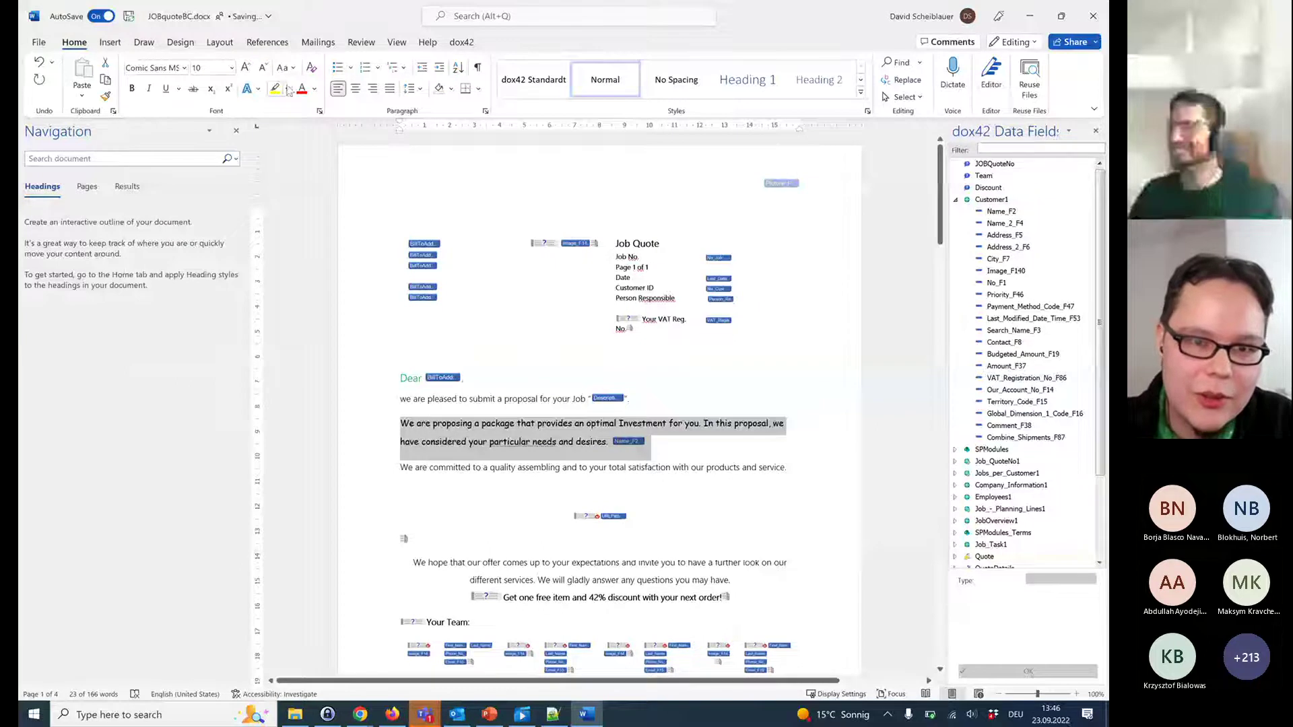
{"action": "left_click", "coordinate": [314, 90]}
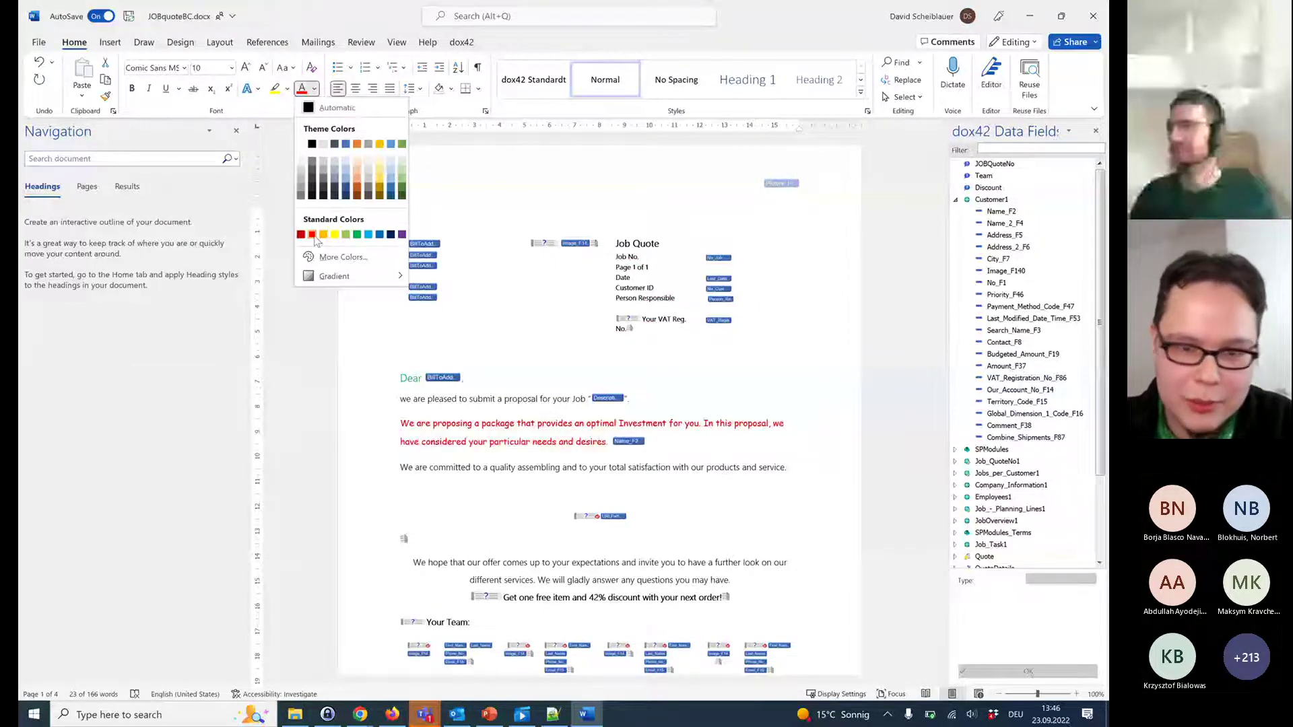
{"action": "left_click", "coordinate": [312, 235]}
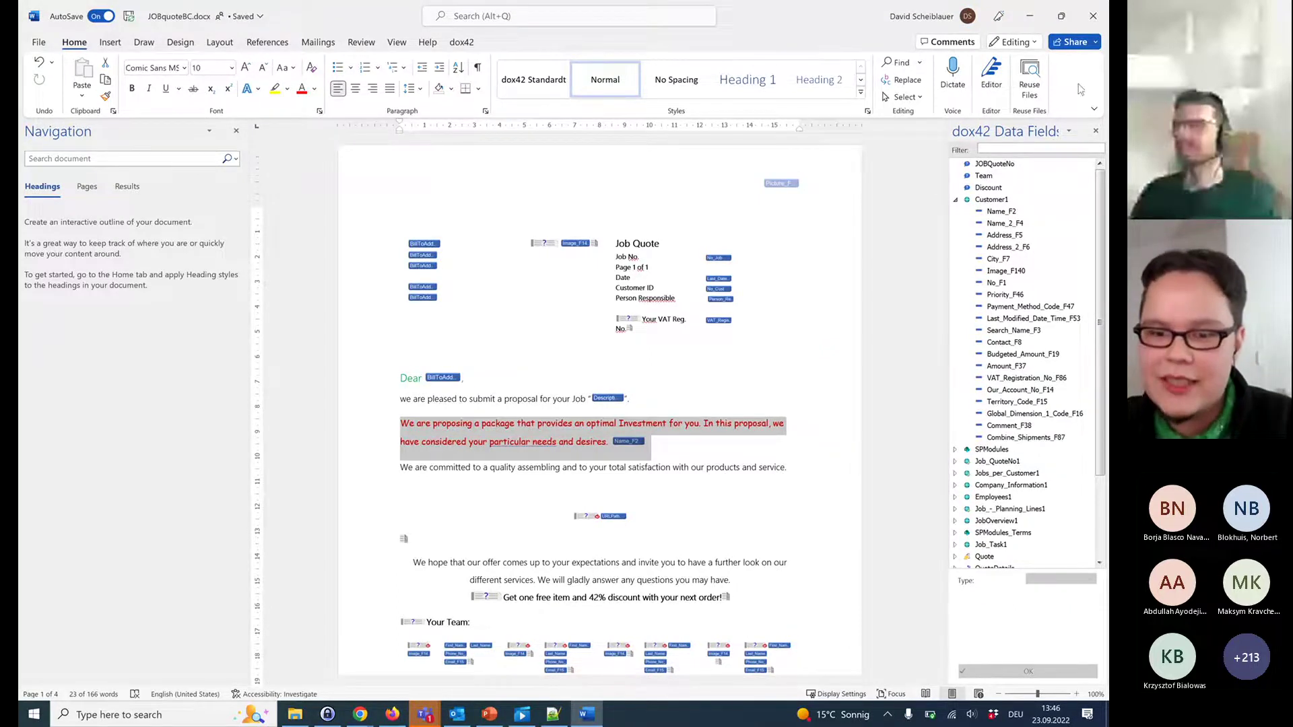
- Close the Word template and bring up the dox42 report actions on job card JOB00010
{"action": "left_click", "coordinate": [1092, 15]}
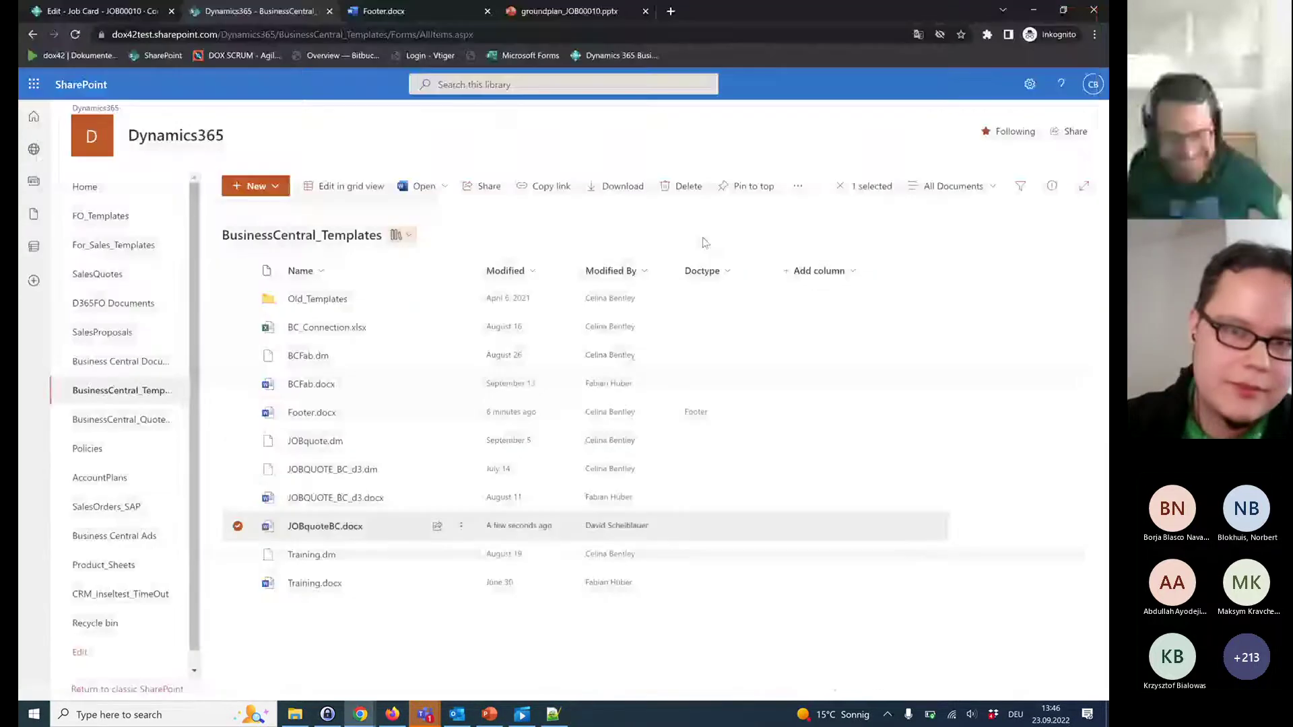
{"action": "left_click", "coordinate": [101, 12]}
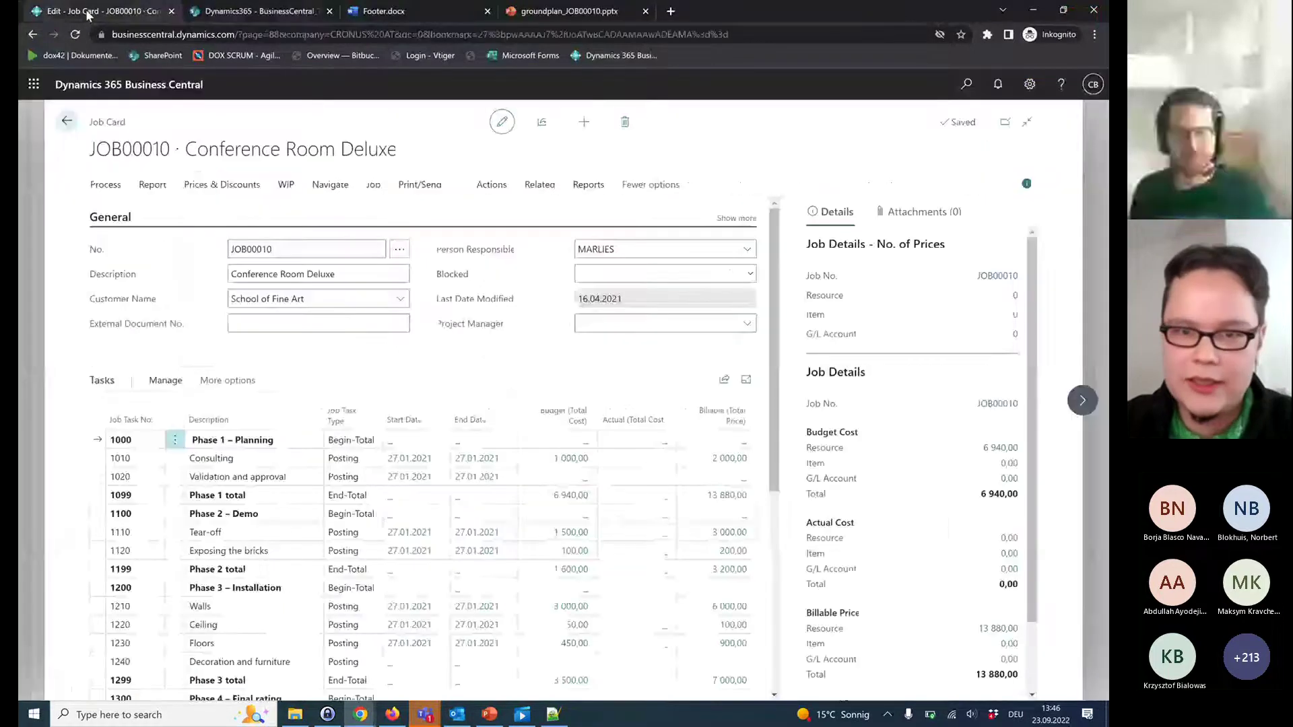
{"action": "left_click", "coordinate": [594, 186]}
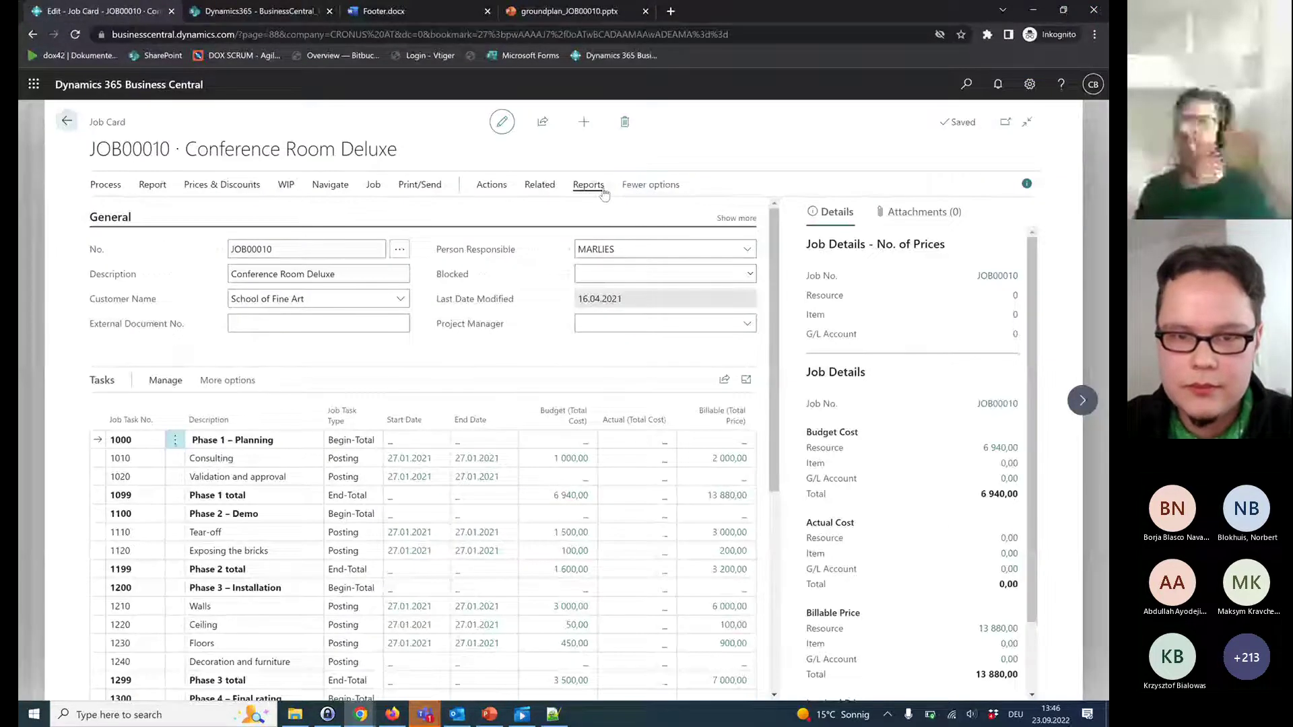
{"action": "left_click", "coordinate": [768, 214]}
{"action": "left_click", "coordinate": [754, 238]}
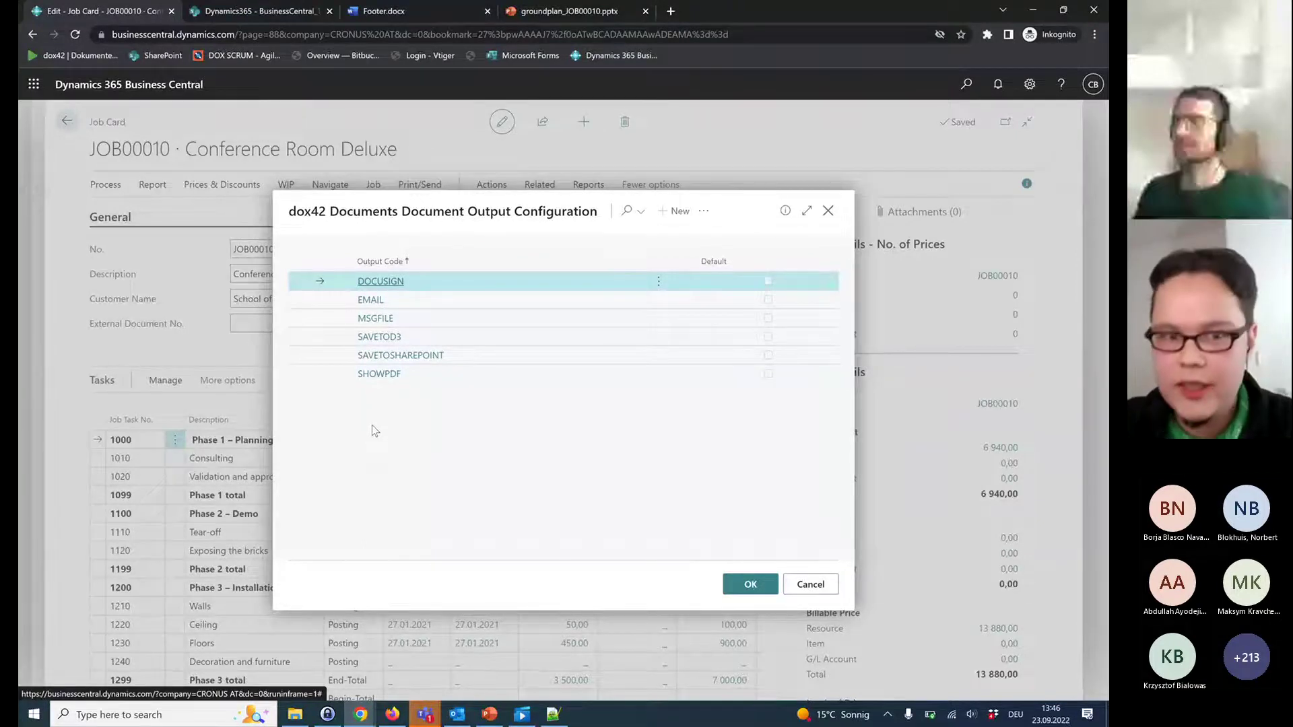
- Generate the JOB00010 quote with DOCUSIGN output and Discount set to yes
{"action": "left_click", "coordinate": [395, 289]}
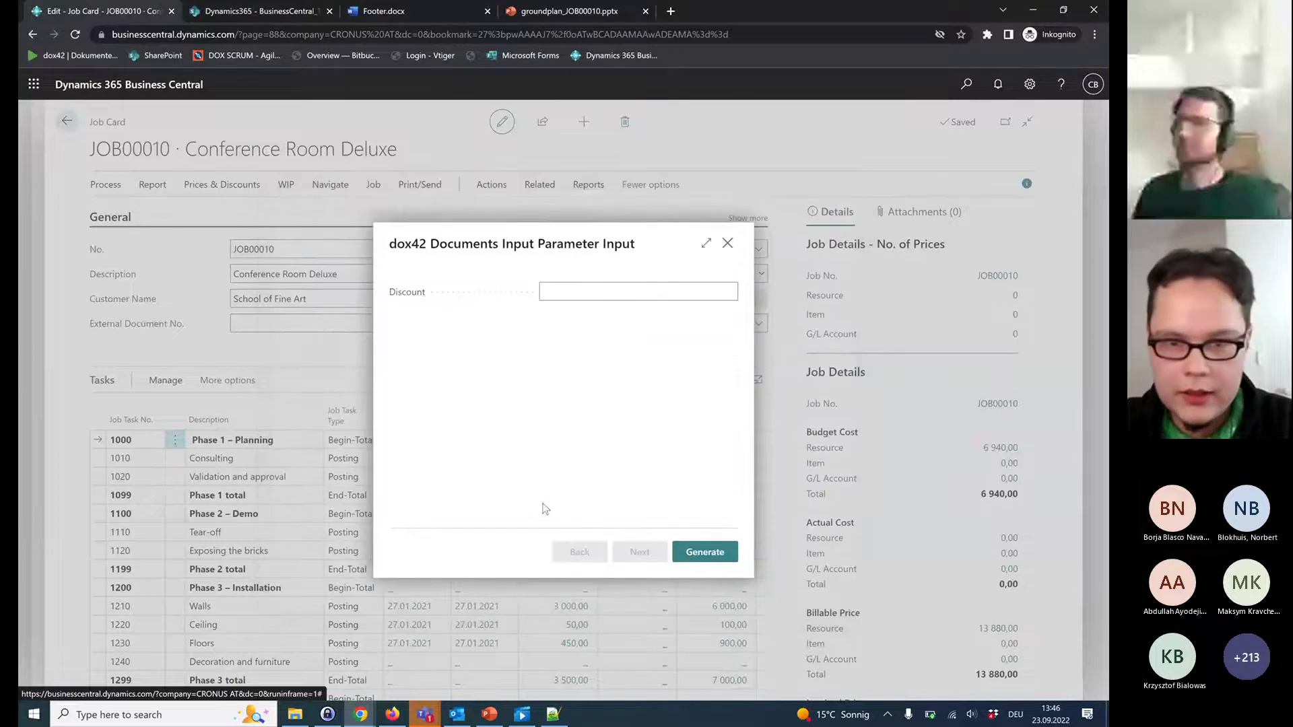
{"action": "left_click", "coordinate": [644, 291]}
{"action": "type", "text": "yes"}
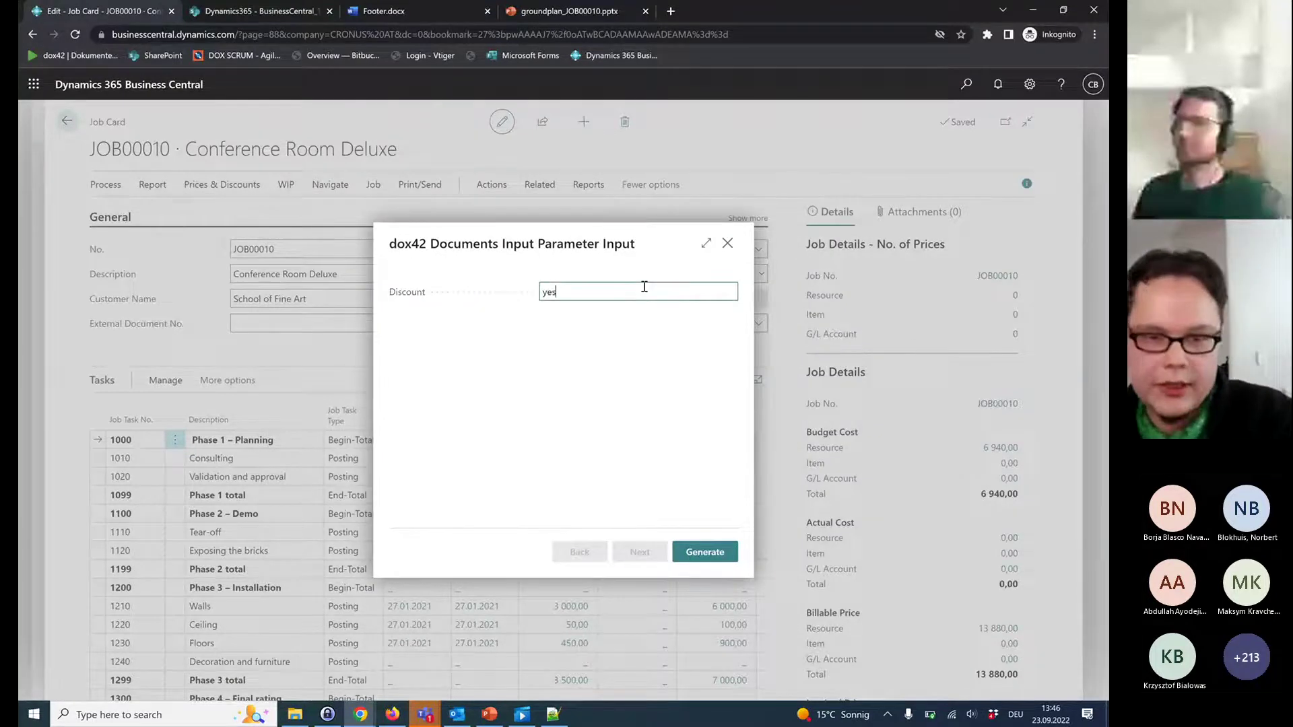
{"action": "left_click", "coordinate": [691, 551]}
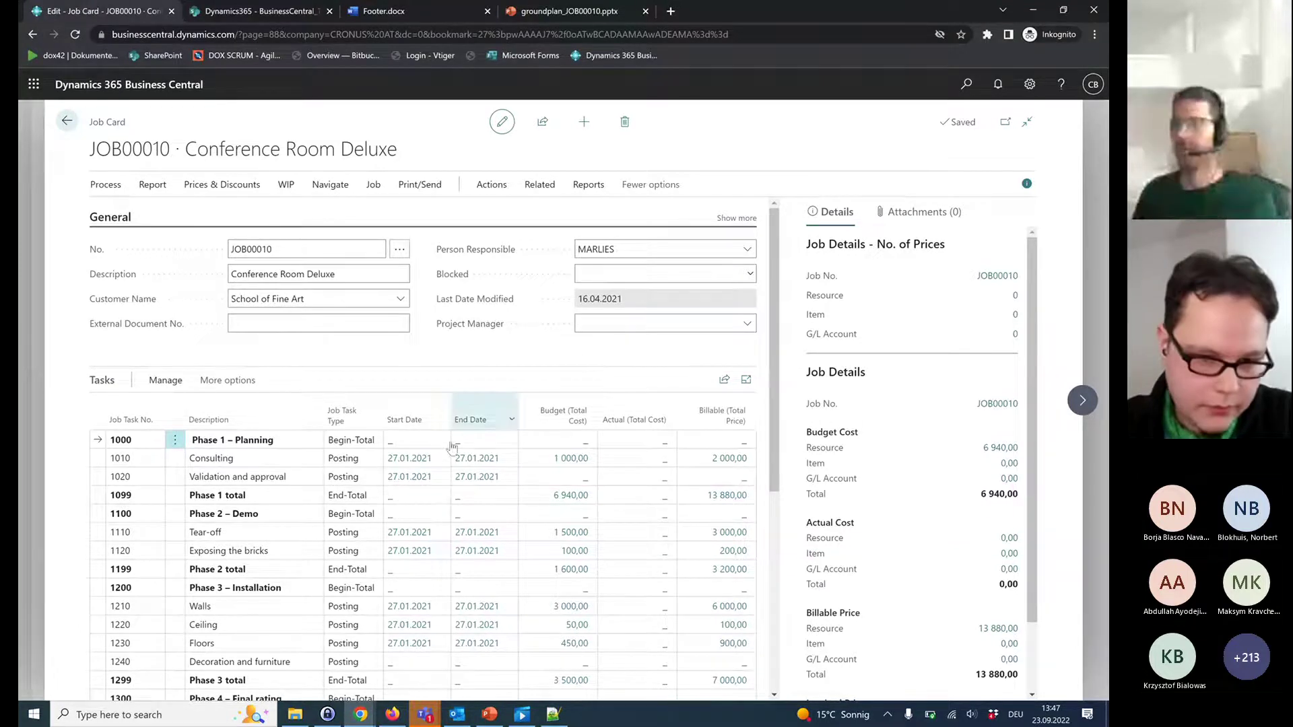
- After dox42 finishes generating the quote, switch from Business Central to Outlook with Alt+Tab
{"action": "key", "text": "alt+Tab"}
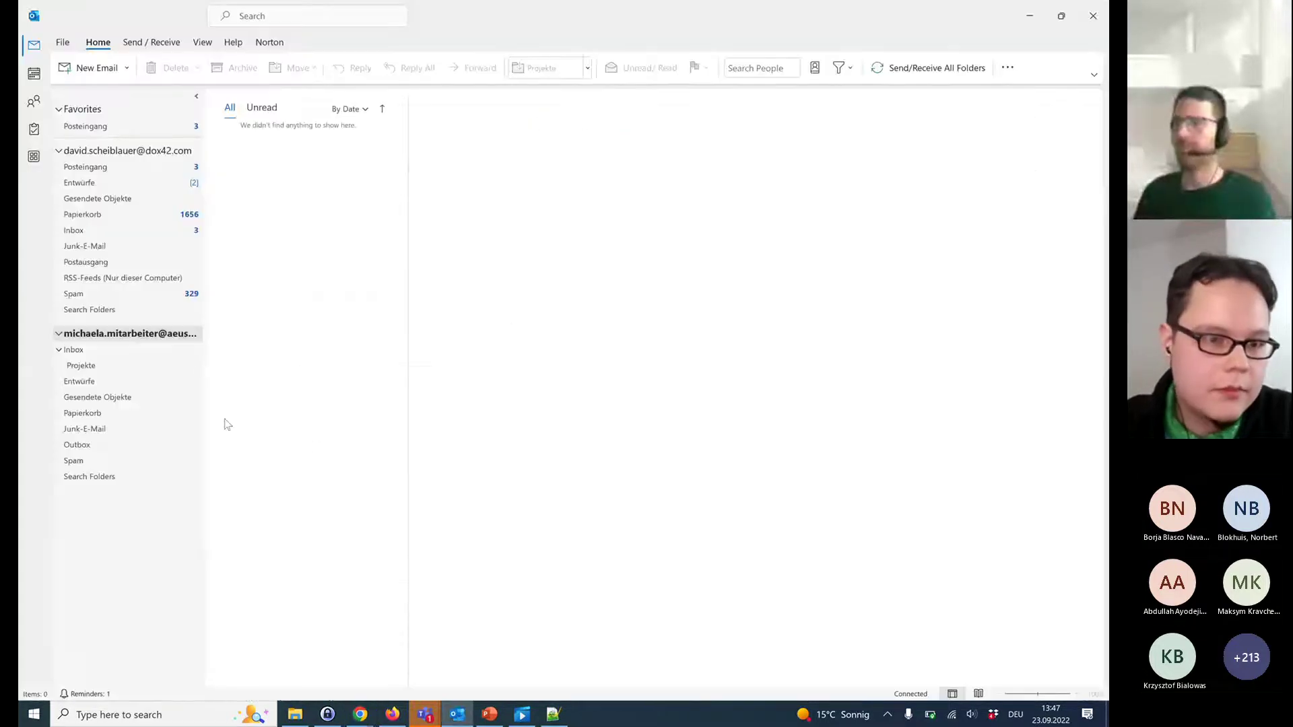
- Open 'Your Quote JOB00010' in the second account's Inbox and follow REVIEW DOCUMENT
{"action": "left_click", "coordinate": [74, 350]}
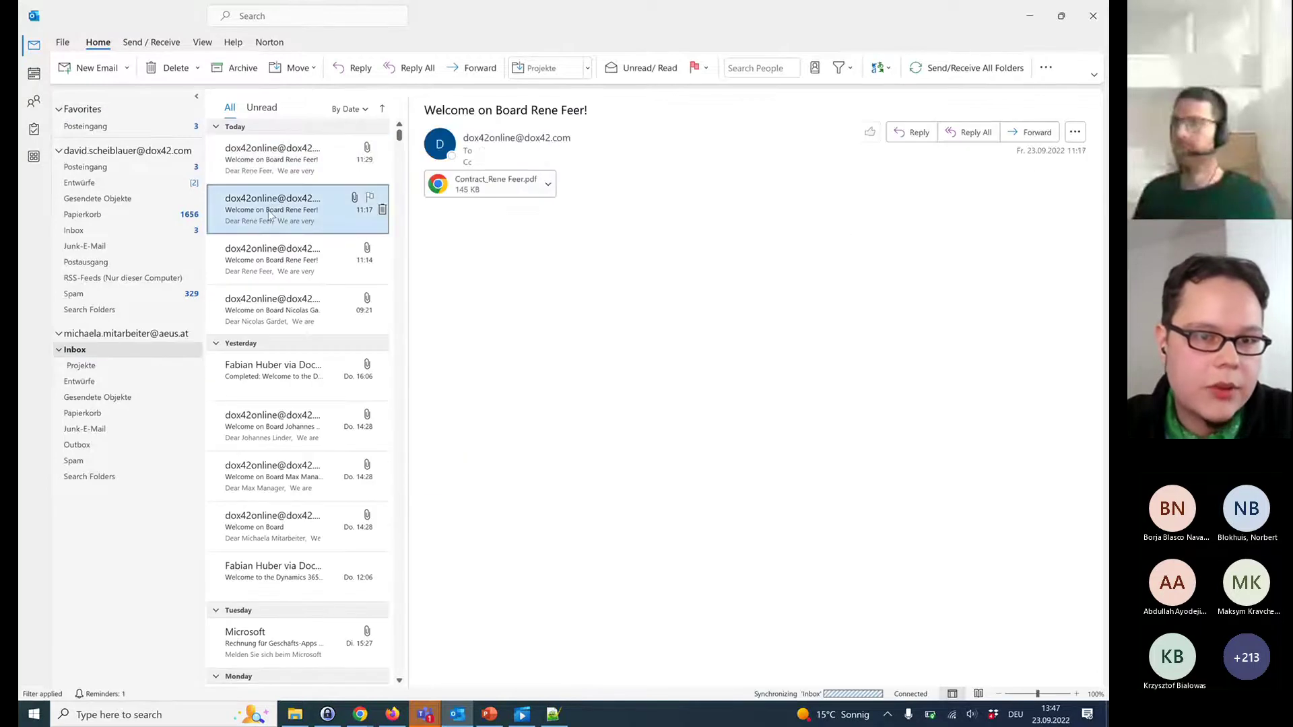
{"action": "left_click", "coordinate": [297, 168]}
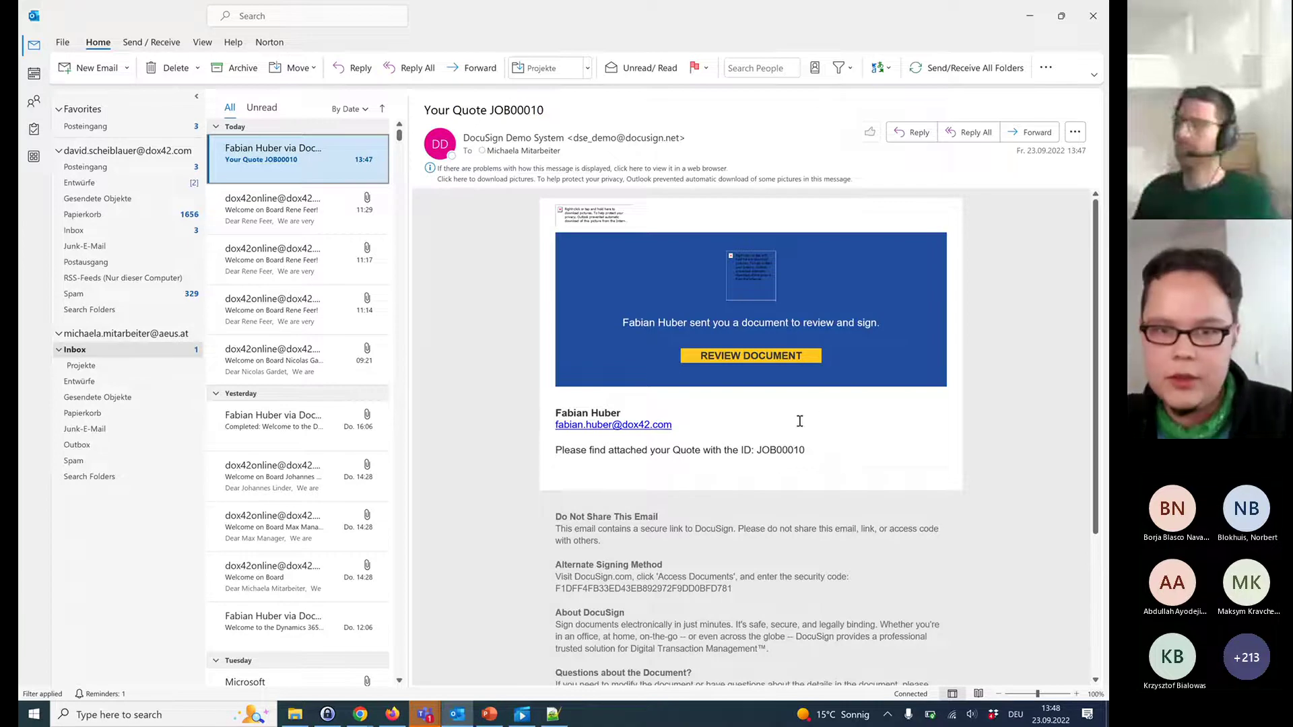
{"action": "left_click", "coordinate": [786, 366]}
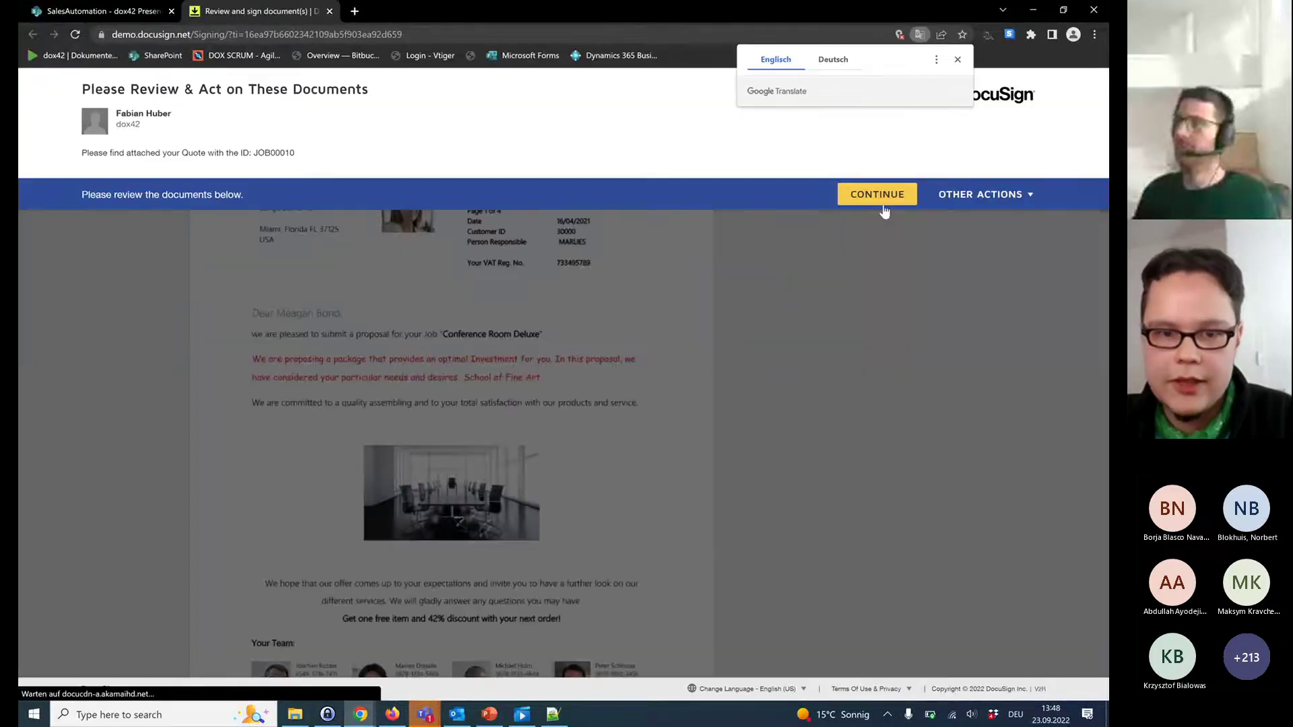
- Sign the JOB00010 quote in DocuSign, finish, and decline the DocuSign login prompt
{"action": "left_click", "coordinate": [885, 197]}
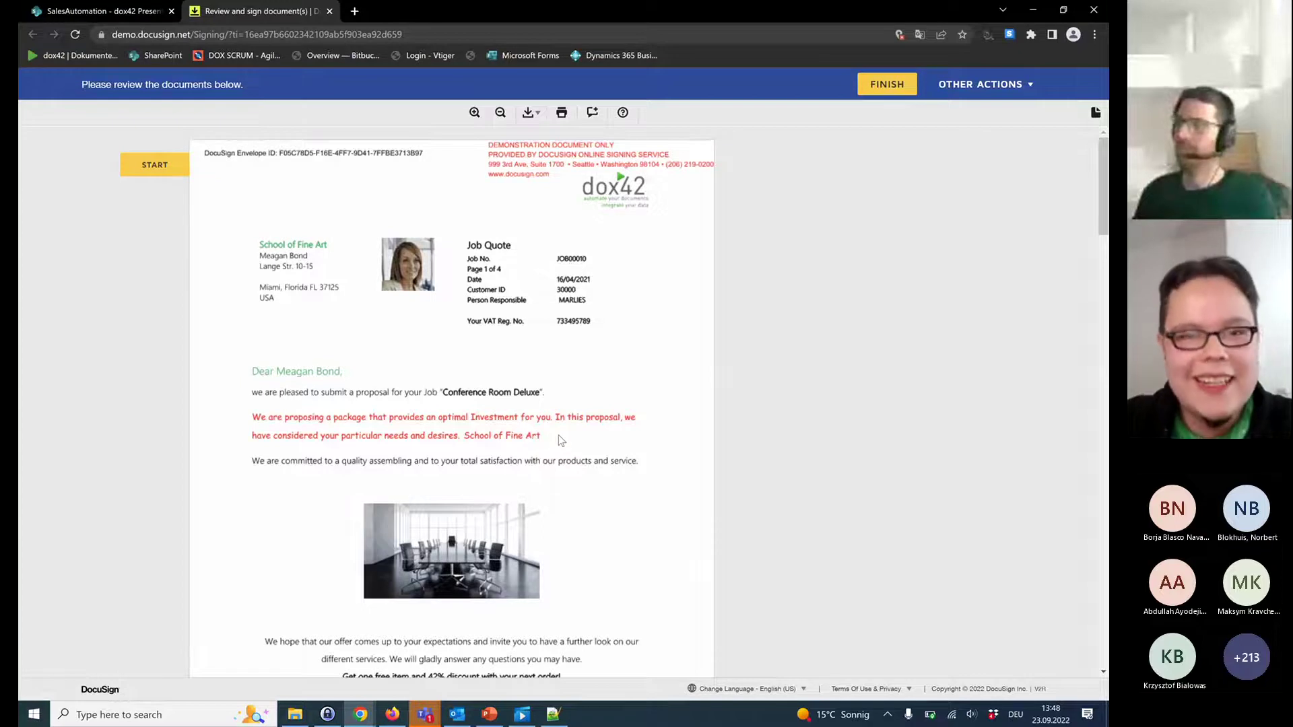
{"action": "scroll", "coordinate": [559, 440], "scroll_direction": "down", "scroll_amount": 1}
{"action": "scroll", "coordinate": [558, 441], "scroll_direction": "down", "scroll_amount": 1}
{"action": "scroll", "coordinate": [559, 441], "scroll_direction": "down", "scroll_amount": 1}
{"action": "scroll", "coordinate": [561, 440], "scroll_direction": "down", "scroll_amount": 2}
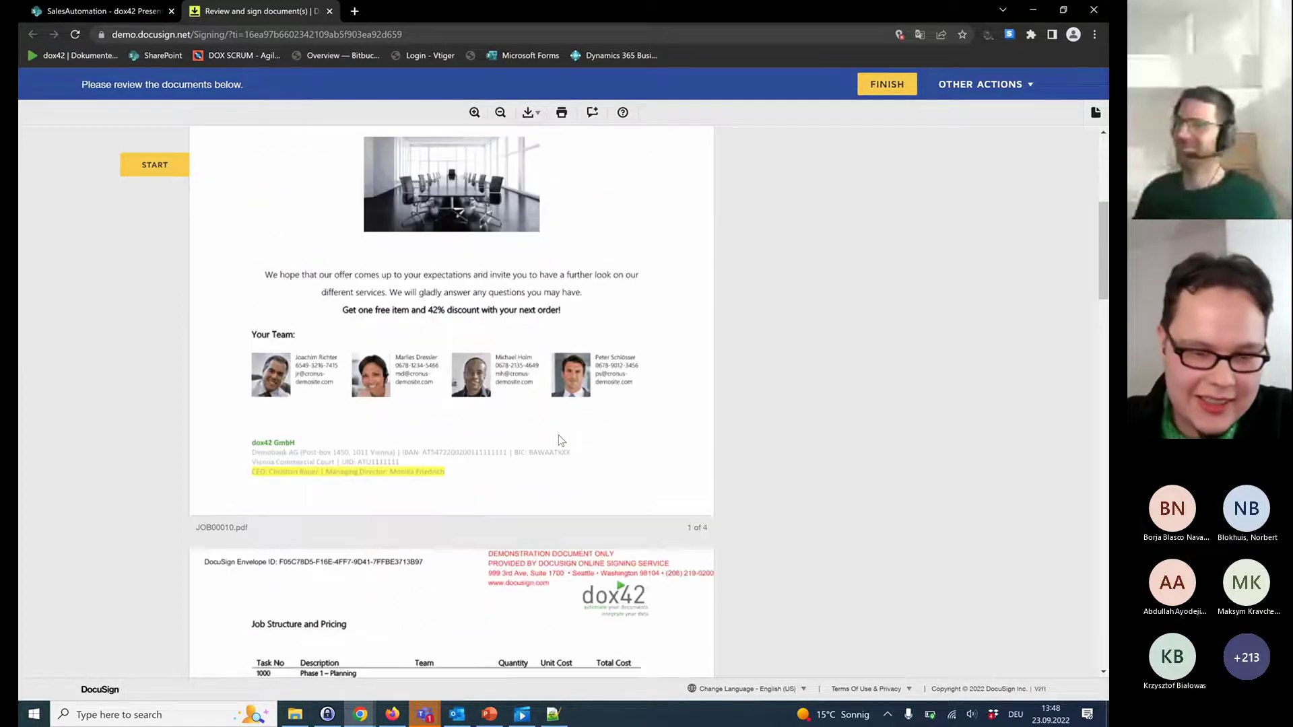
{"action": "scroll", "coordinate": [561, 442], "scroll_direction": "down", "scroll_amount": 1}
{"action": "scroll", "coordinate": [561, 441], "scroll_direction": "down", "scroll_amount": 2}
{"action": "scroll", "coordinate": [561, 441], "scroll_direction": "down", "scroll_amount": 2}
{"action": "scroll", "coordinate": [561, 441], "scroll_direction": "down", "scroll_amount": 2}
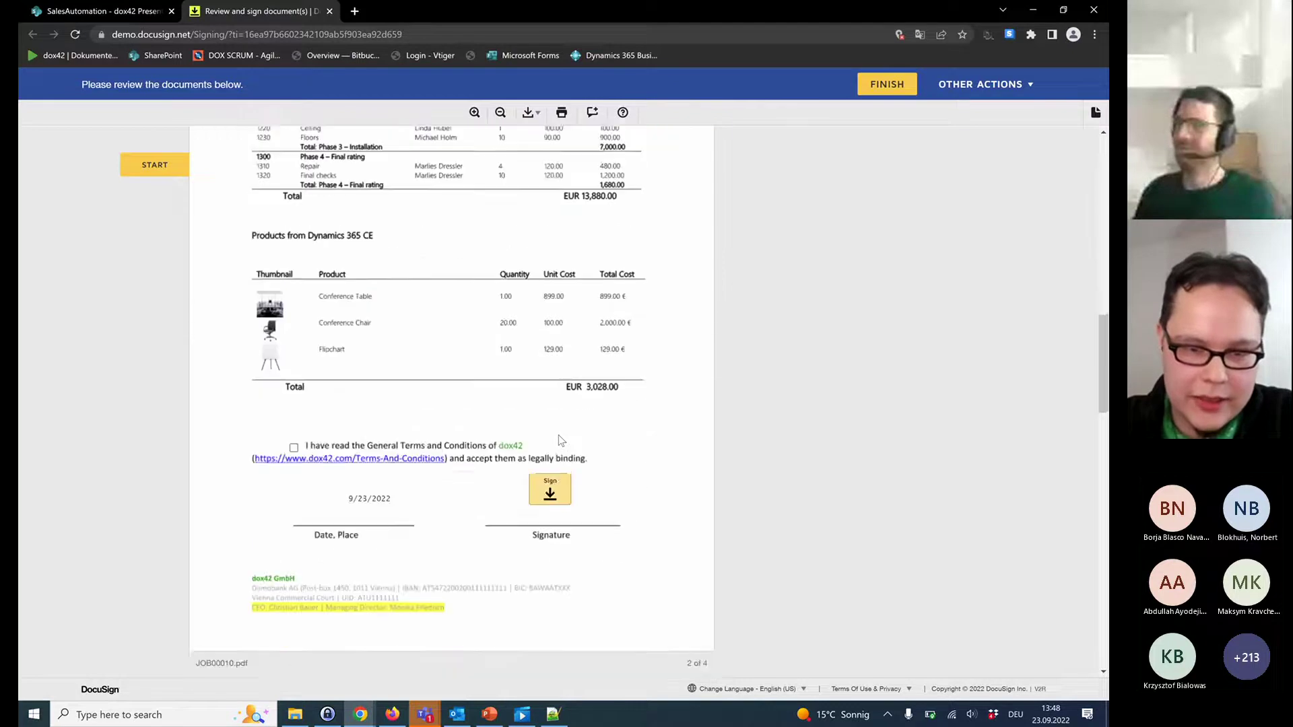
{"action": "scroll", "coordinate": [561, 441], "scroll_direction": "down", "scroll_amount": 1}
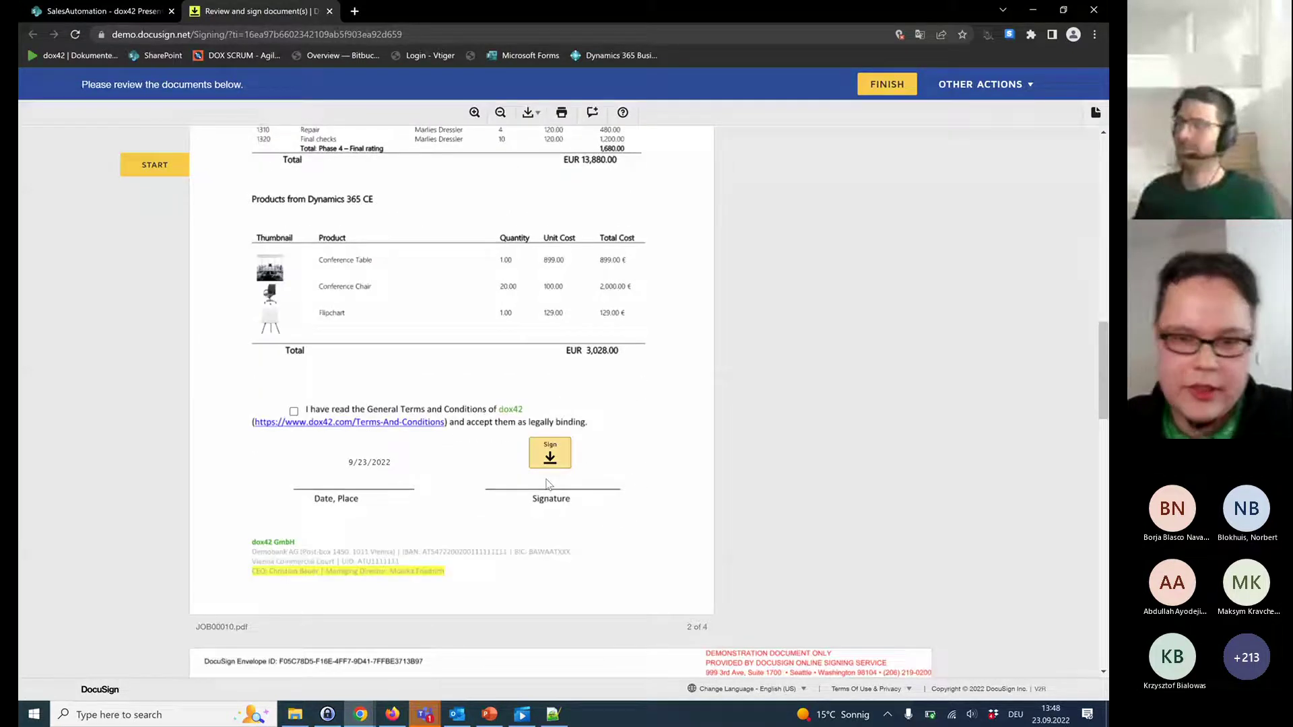
{"action": "left_click", "coordinate": [550, 453]}
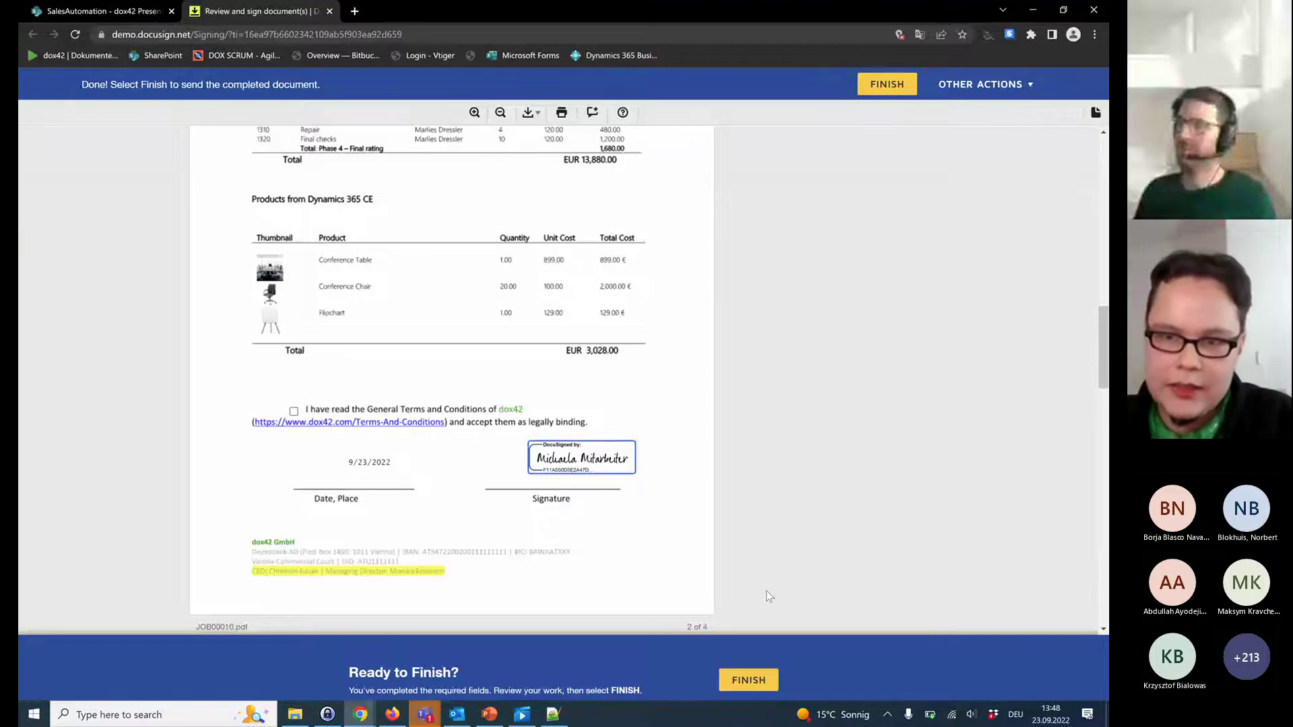
{"action": "left_click", "coordinate": [749, 682]}
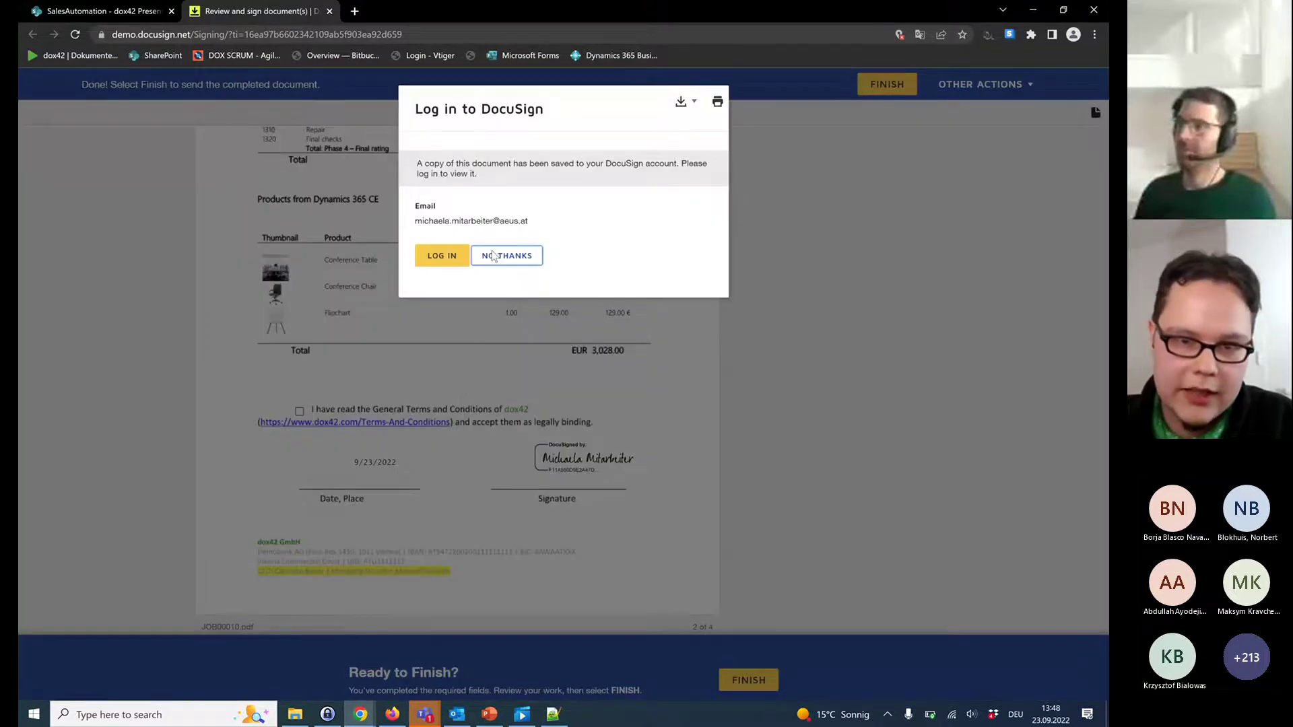
{"action": "left_click", "coordinate": [507, 255]}
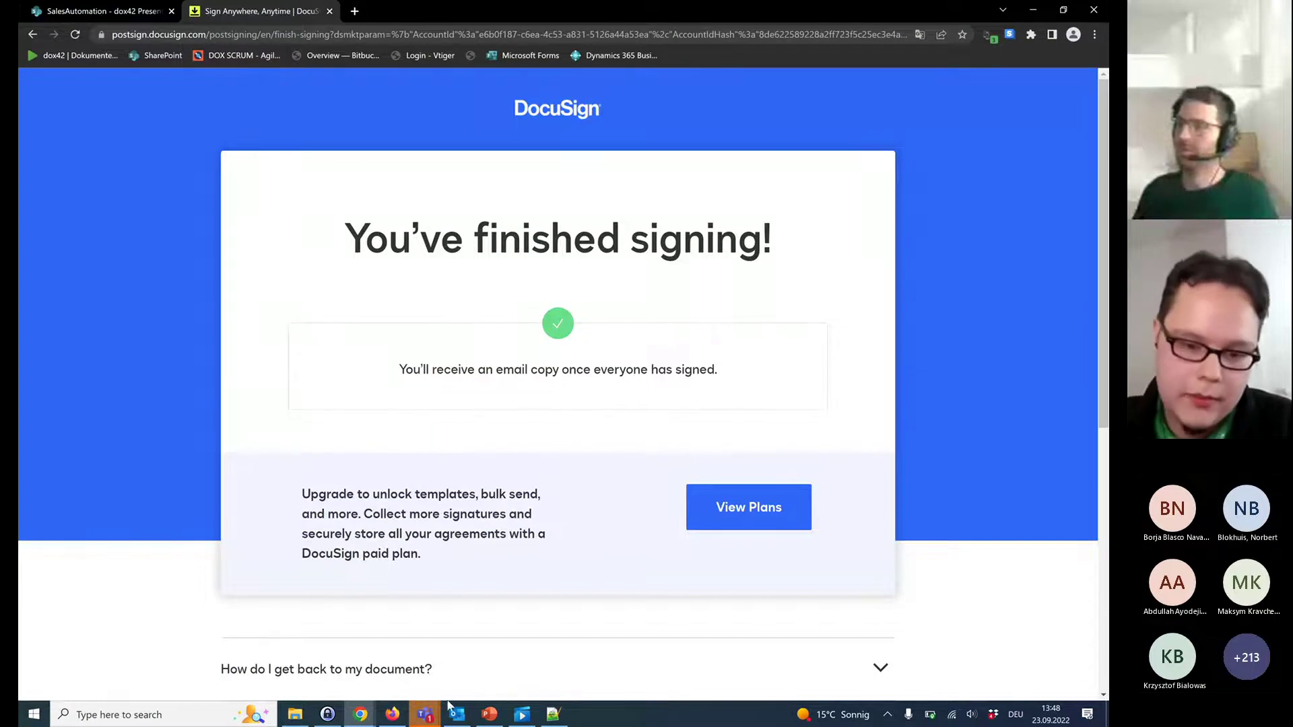
{"action": "mouse_move", "coordinate": [456, 715]}
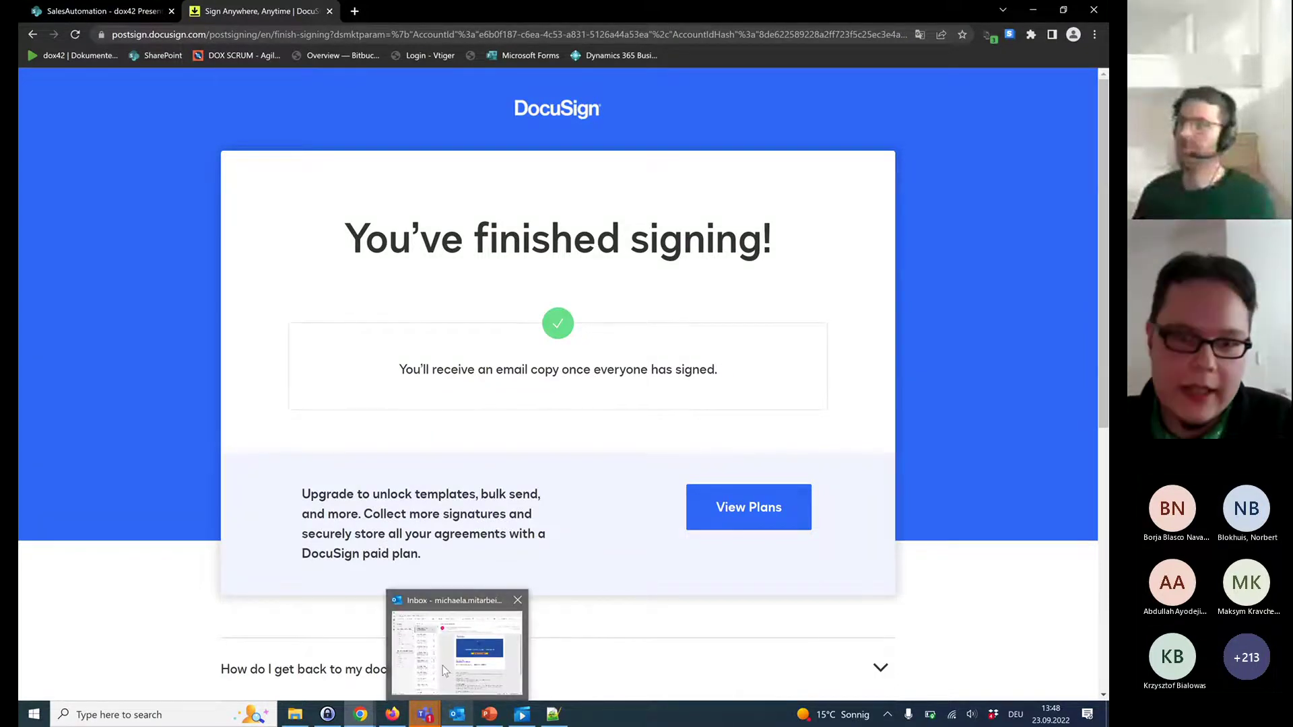
- Open the 'Completed: Your Quote JOB00010' email and preview the signed JOB00010.pdf attachment
{"action": "left_click", "coordinate": [445, 670]}
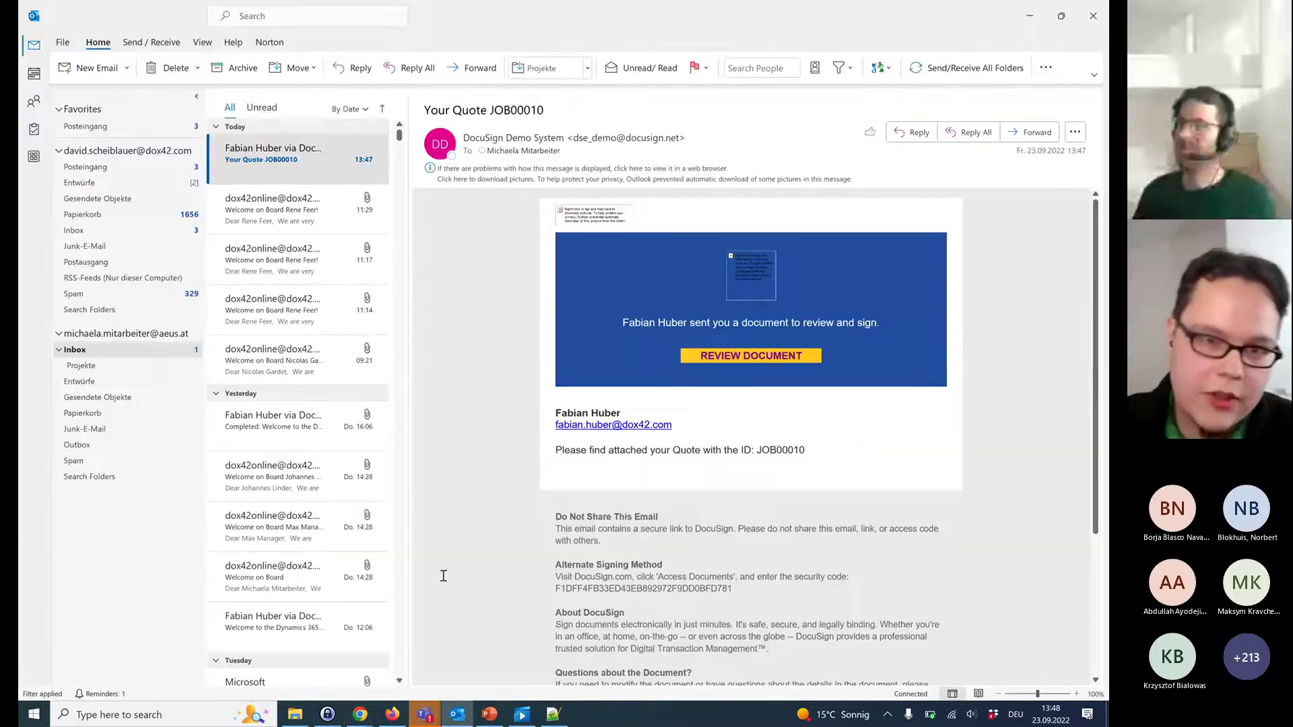
{"action": "left_click", "coordinate": [296, 224]}
{"action": "left_click", "coordinate": [291, 171]}
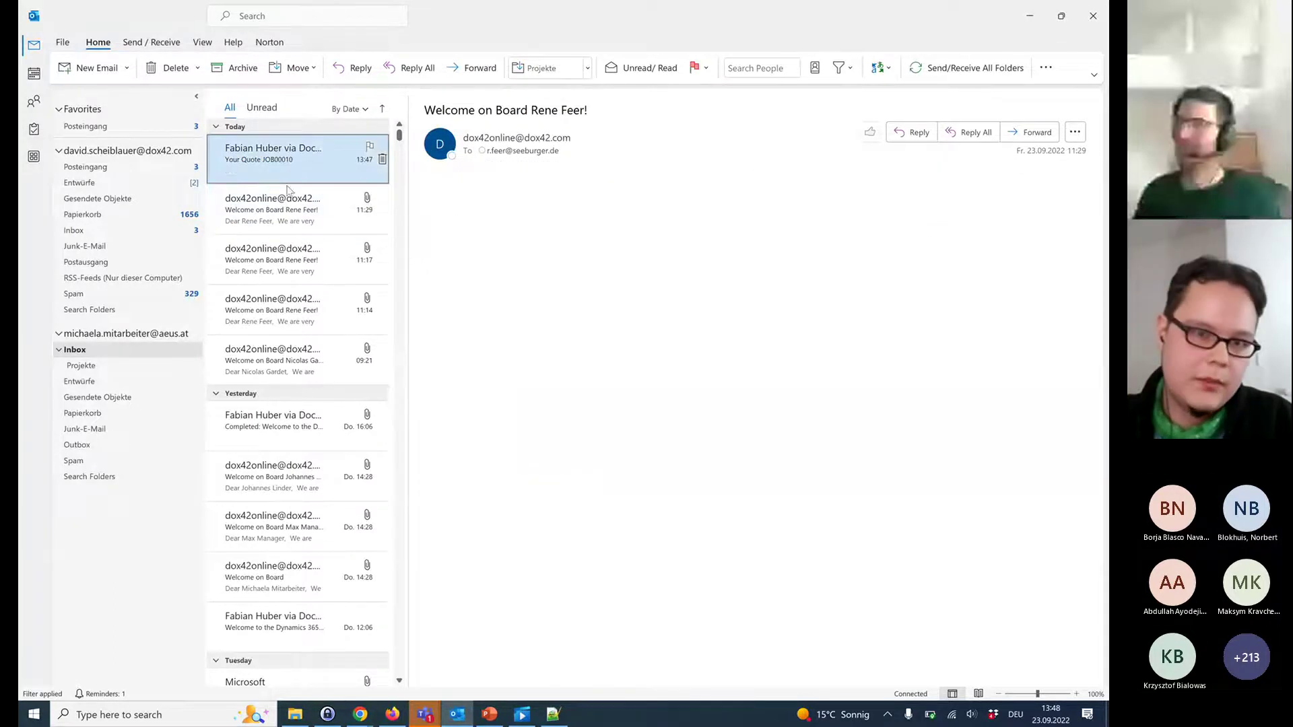
{"action": "left_click", "coordinate": [291, 165]}
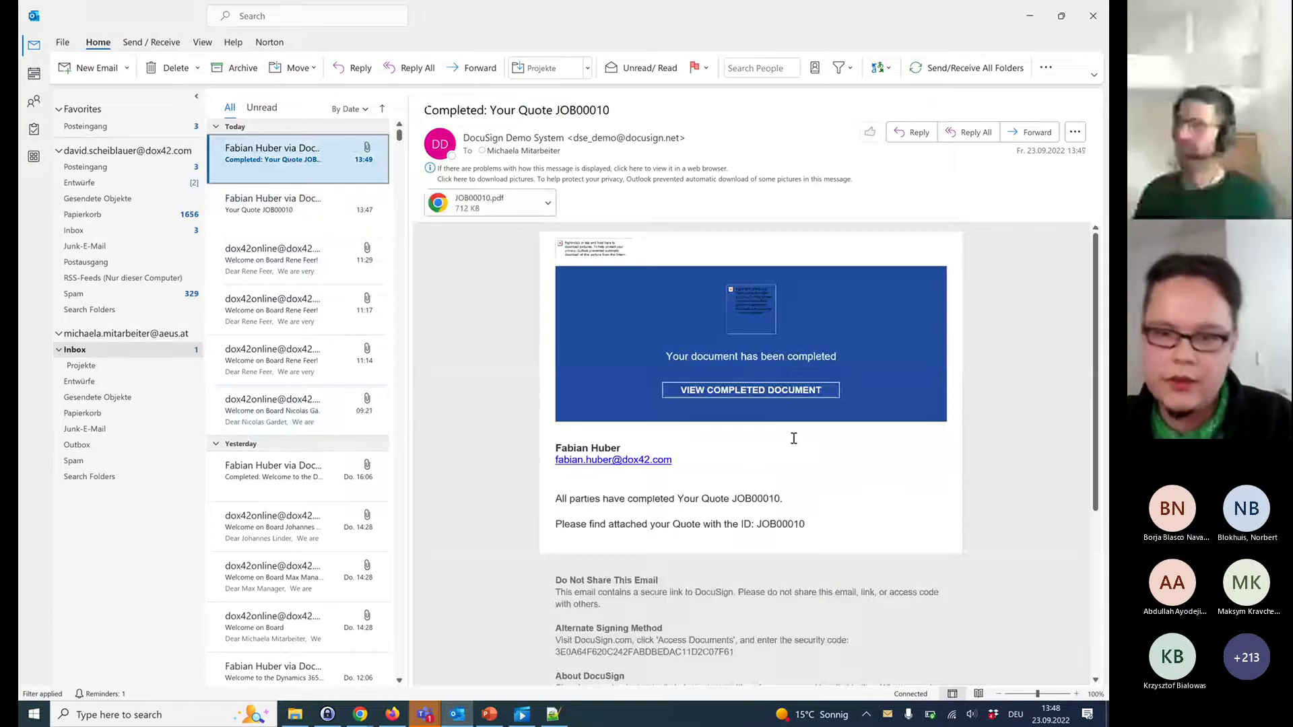
{"action": "left_click", "coordinate": [485, 213]}
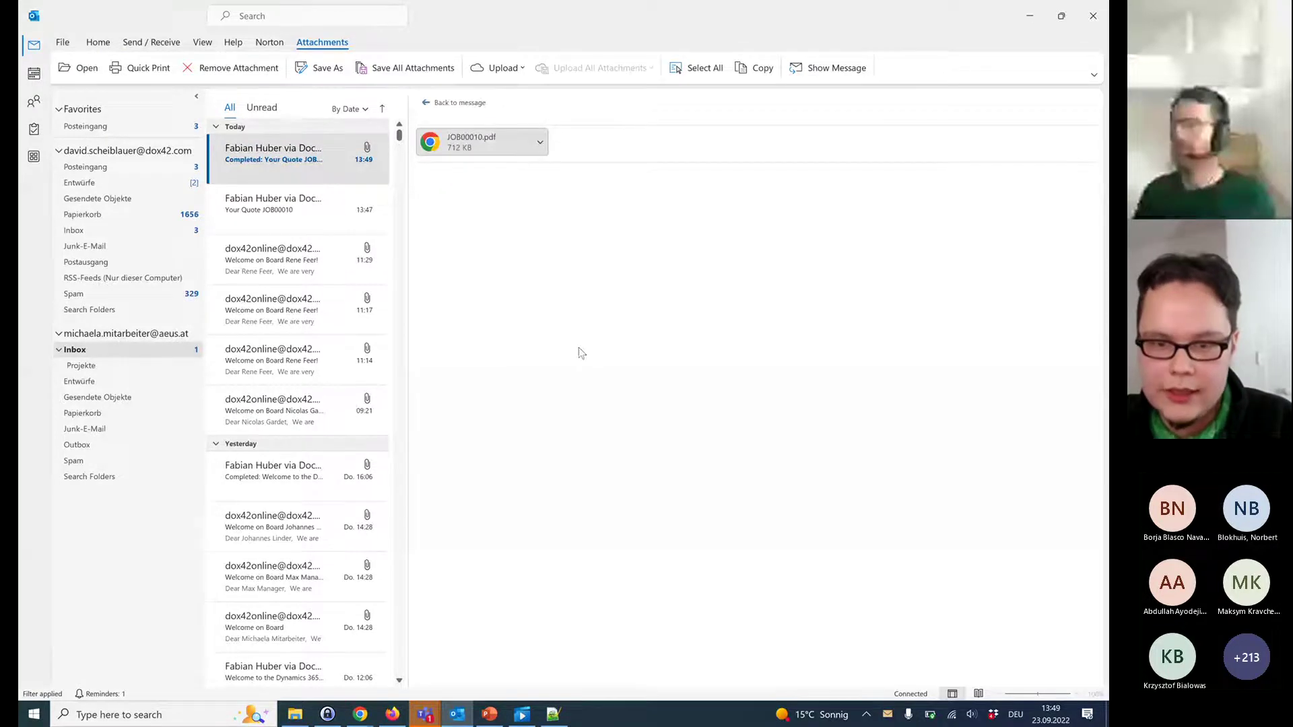
{"action": "scroll", "coordinate": [634, 531], "scroll_direction": "down", "scroll_amount": 5}
{"action": "scroll", "coordinate": [635, 532], "scroll_direction": "down", "scroll_amount": 5}
{"action": "scroll", "coordinate": [634, 531], "scroll_direction": "down", "scroll_amount": 5}
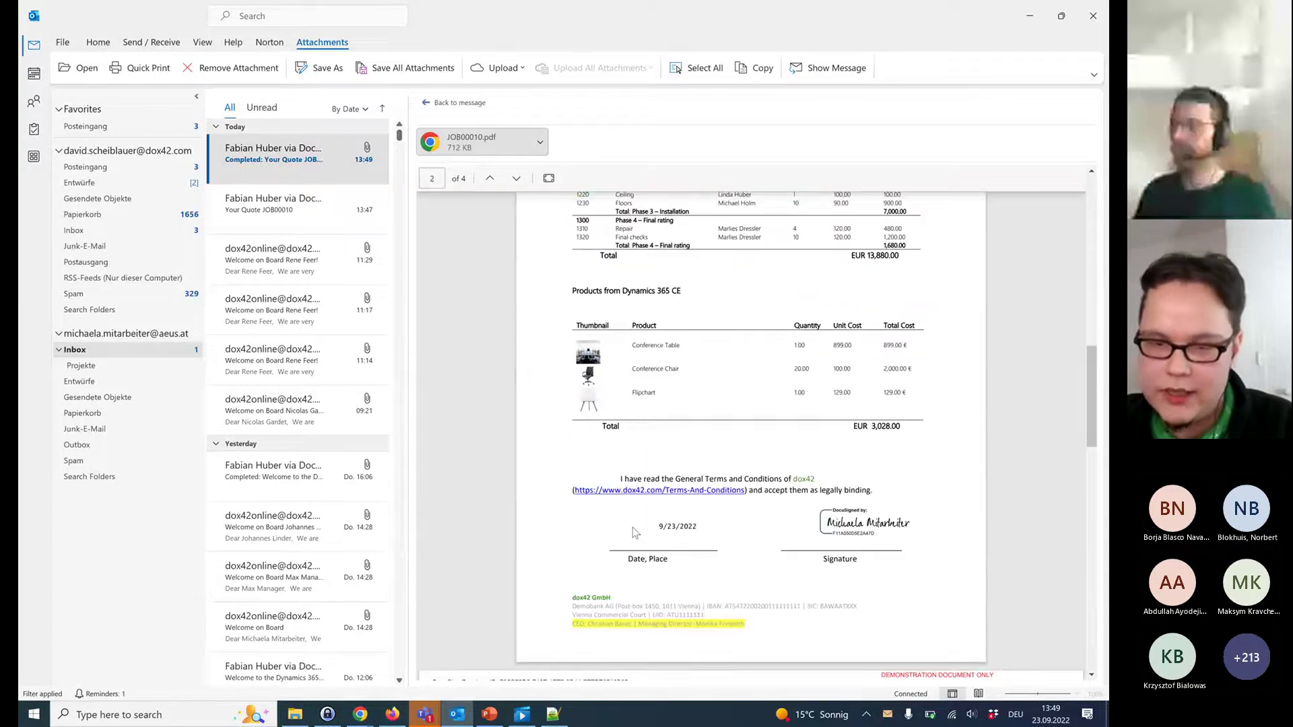
{"action": "scroll", "coordinate": [633, 528], "scroll_direction": "down", "scroll_amount": 1}
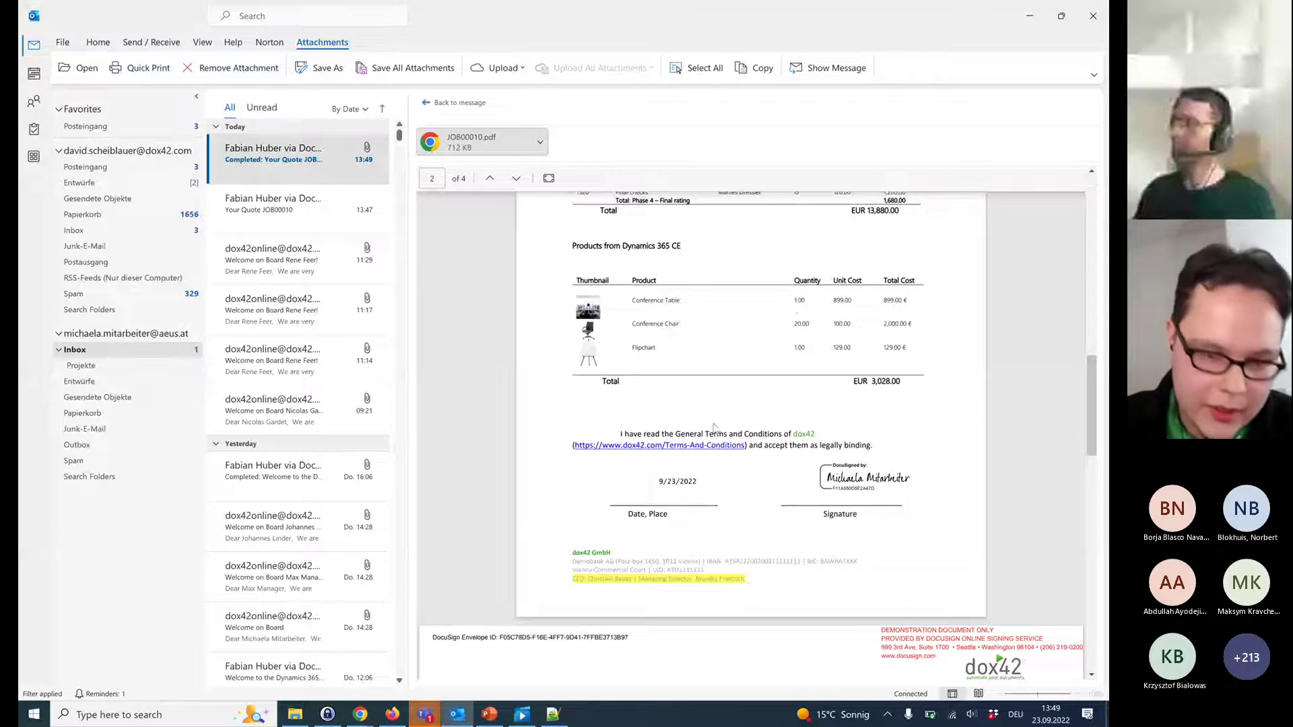
{"action": "mouse_move", "coordinate": [489, 715]}
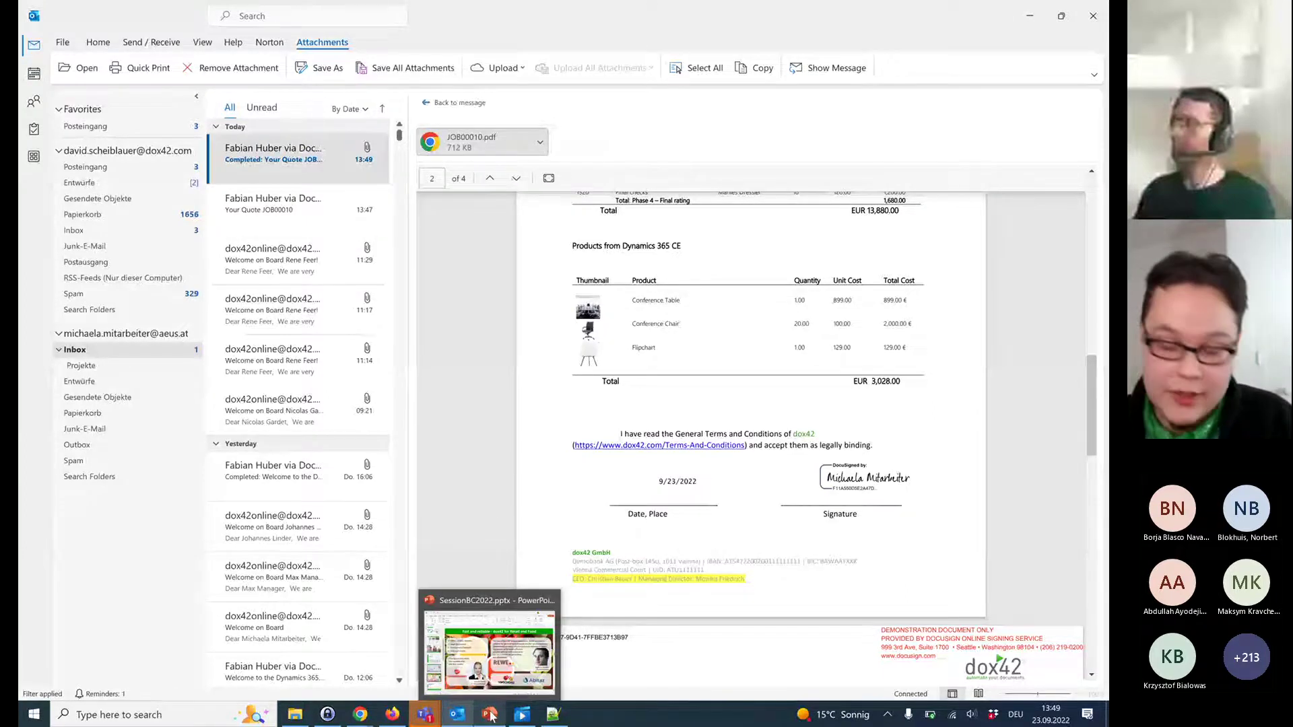
- Start the SessionBC2022 slideshow from slide 17, the LIVE Demo slide
{"action": "left_click", "coordinate": [492, 667]}
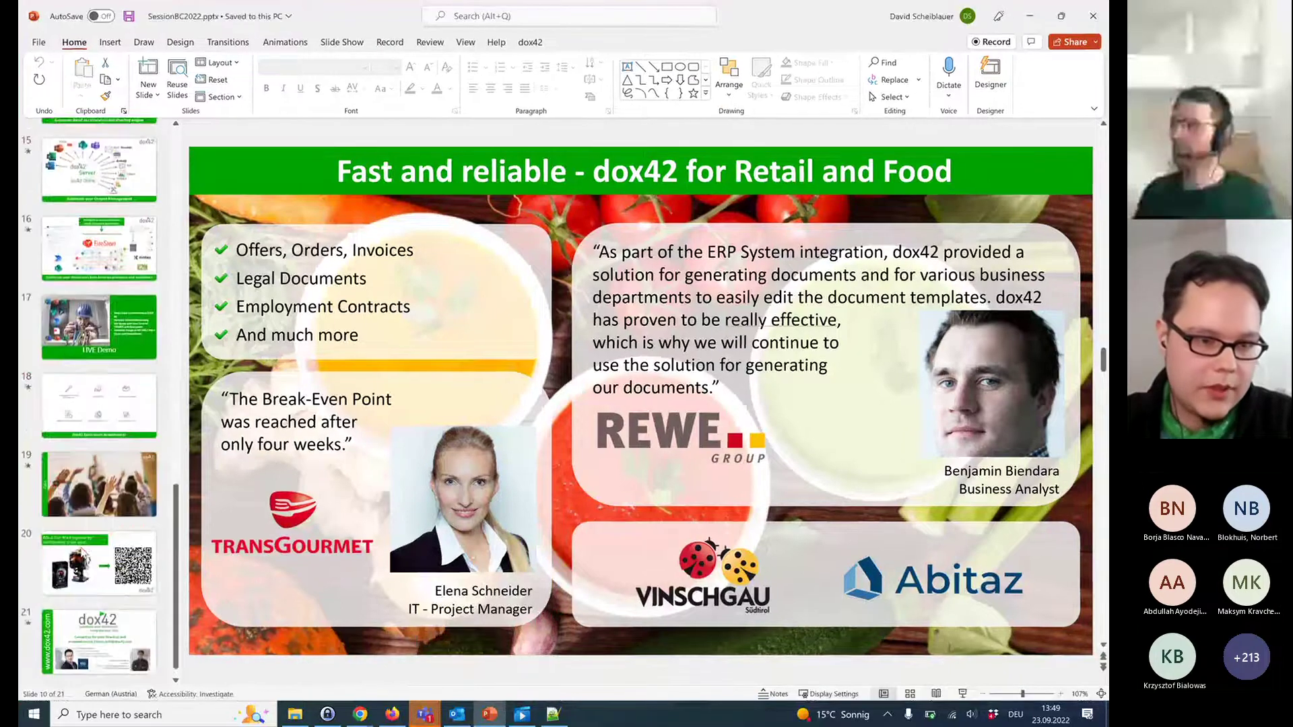
{"action": "scroll", "coordinate": [116, 519], "scroll_direction": "down", "scroll_amount": 1}
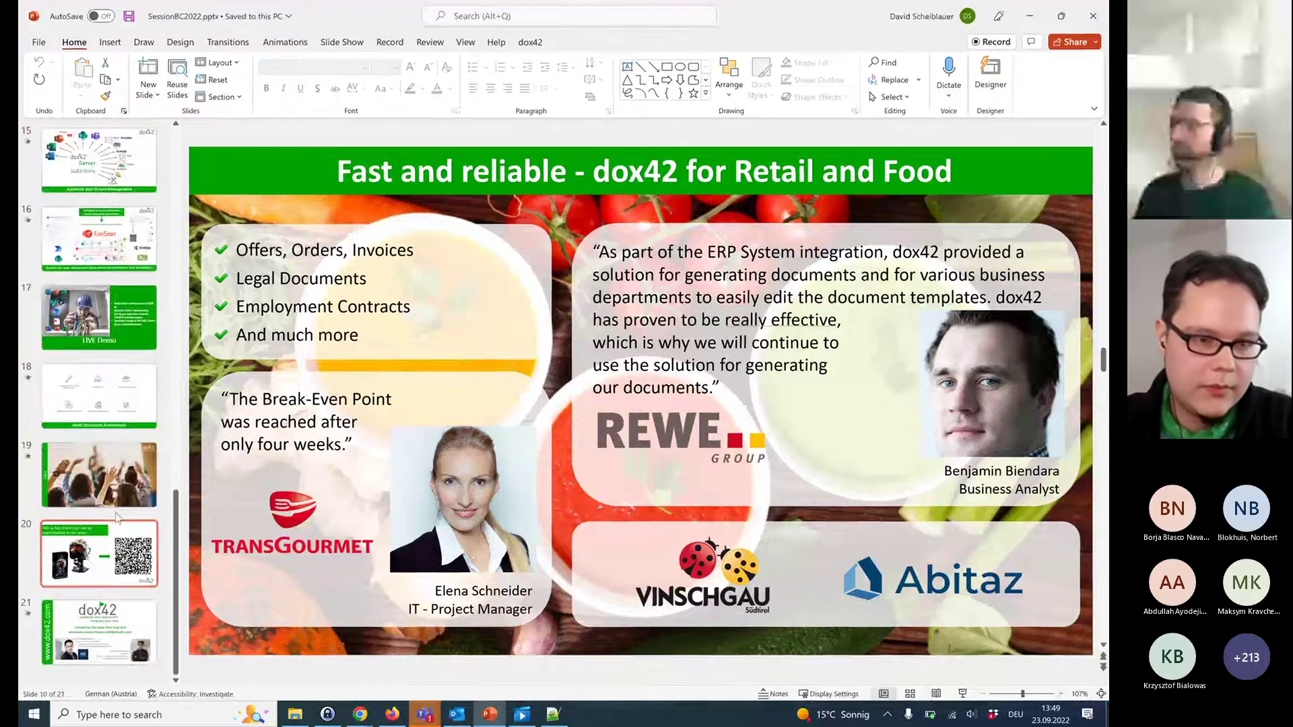
{"action": "left_click", "coordinate": [139, 345]}
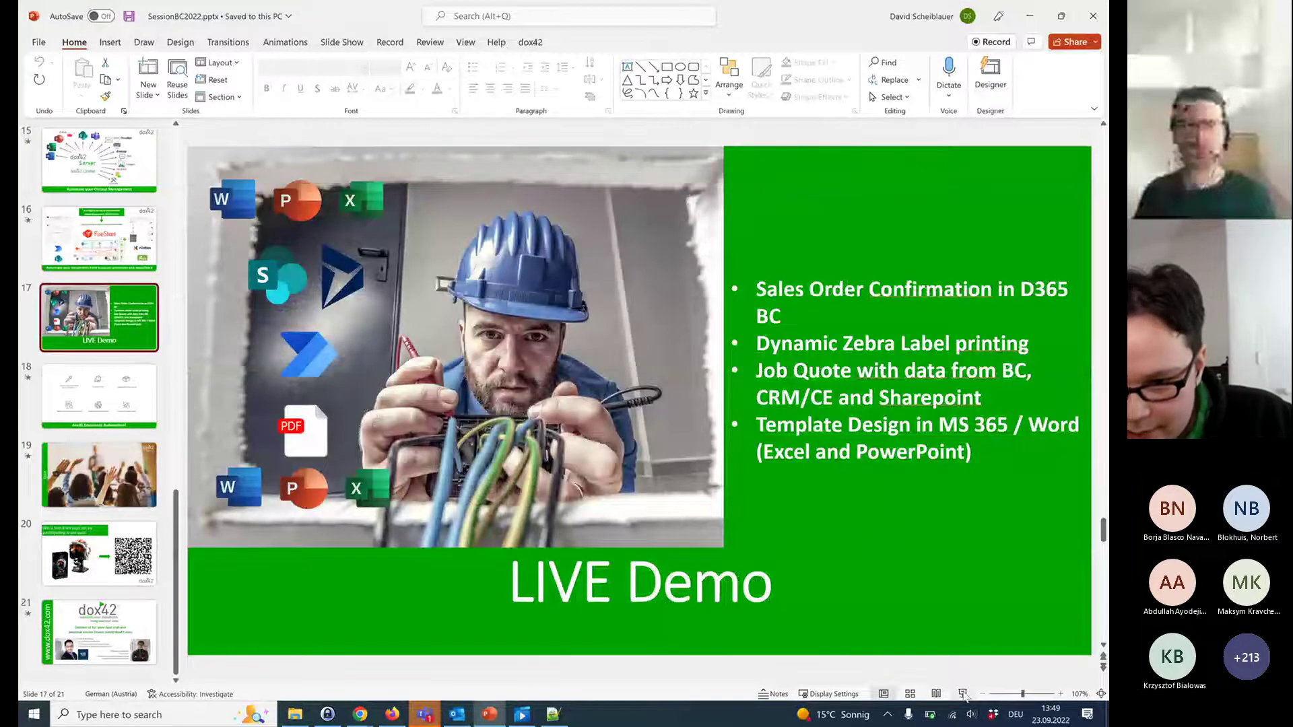
{"action": "left_click", "coordinate": [962, 694]}
- Advance the slideshow to the dox42 Document Automation benefits slide
{"action": "key", "text": "Right"}
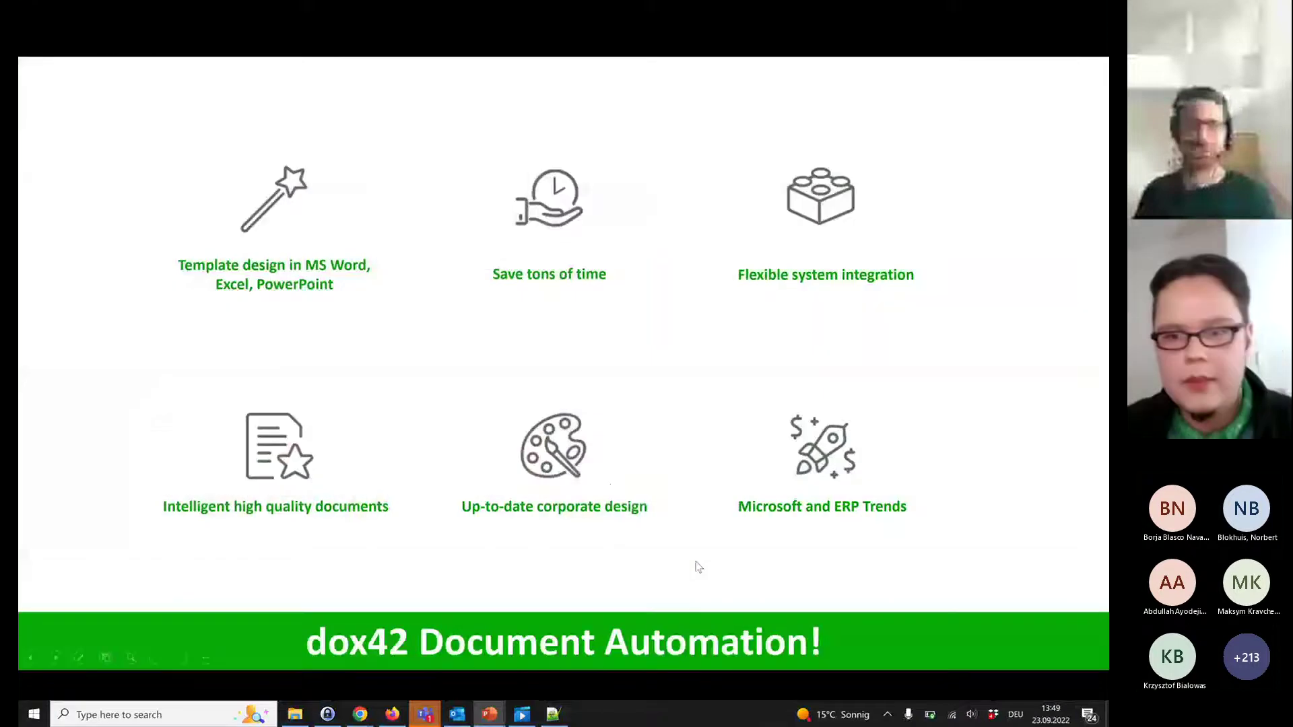